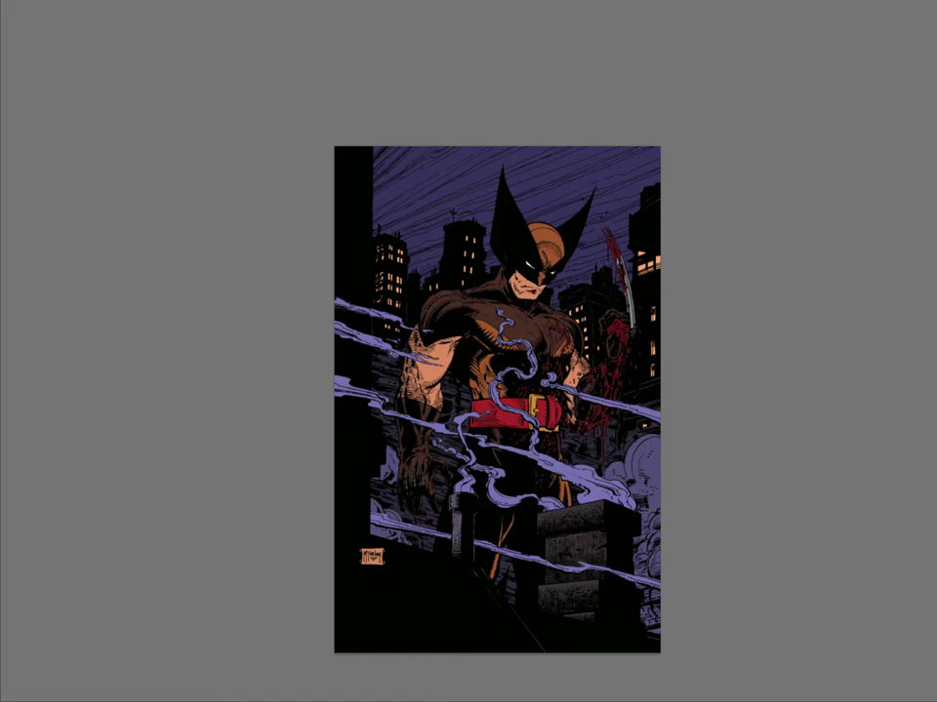
- Show the hidden panels and toggle the colors layer's visibility to compare it with the flats layer
key("Tab")
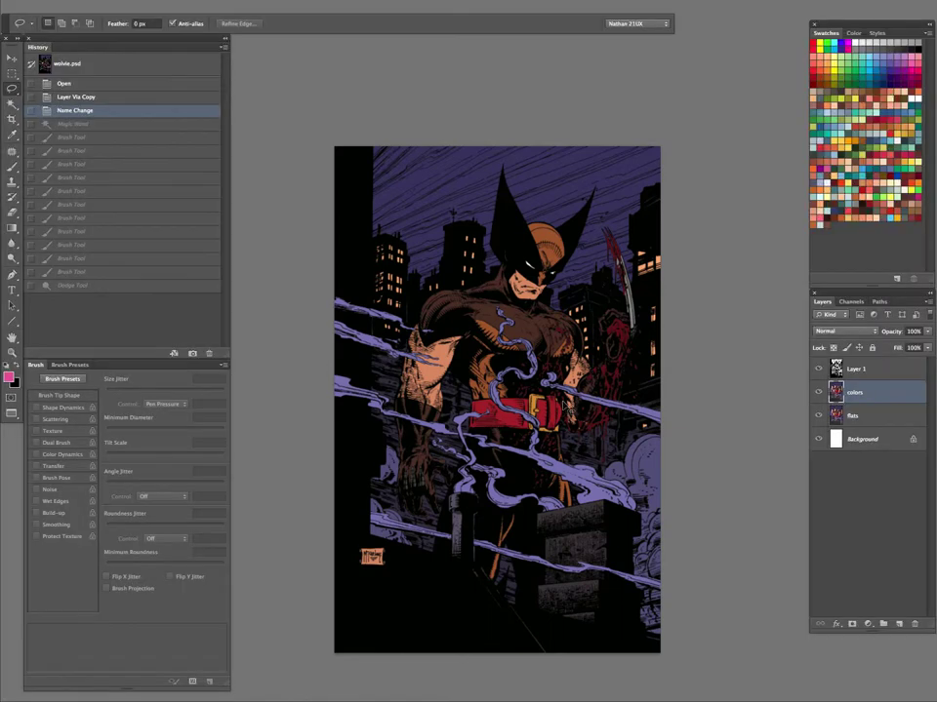
key("super+plus")
left_click_drag(509, 462, 491, 411)
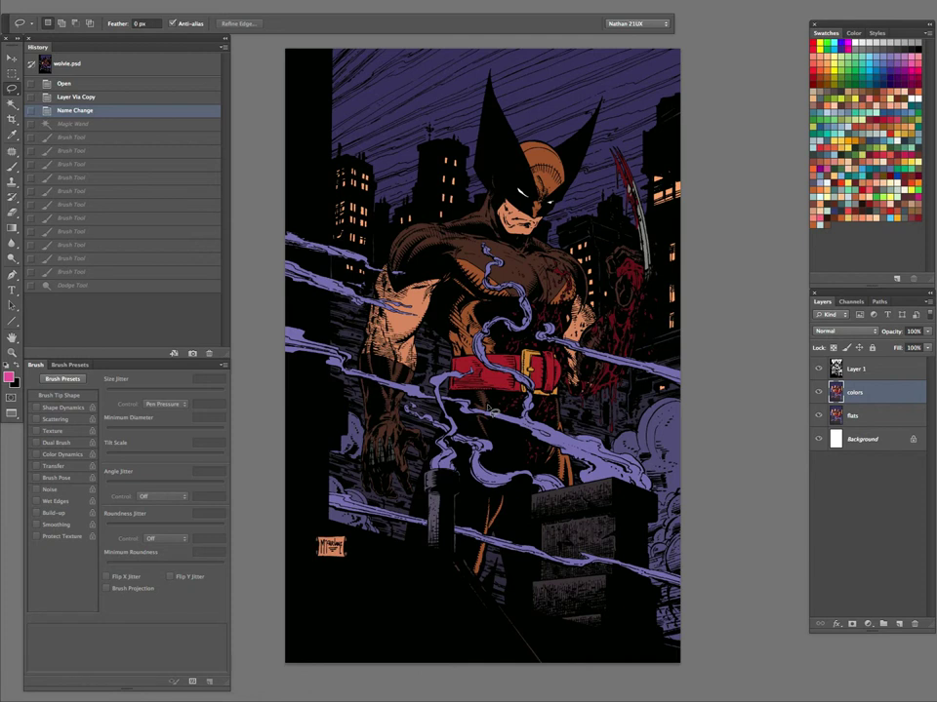
left_click(819, 393)
left_click(819, 393)
left_click_drag(565, 301, 578, 273)
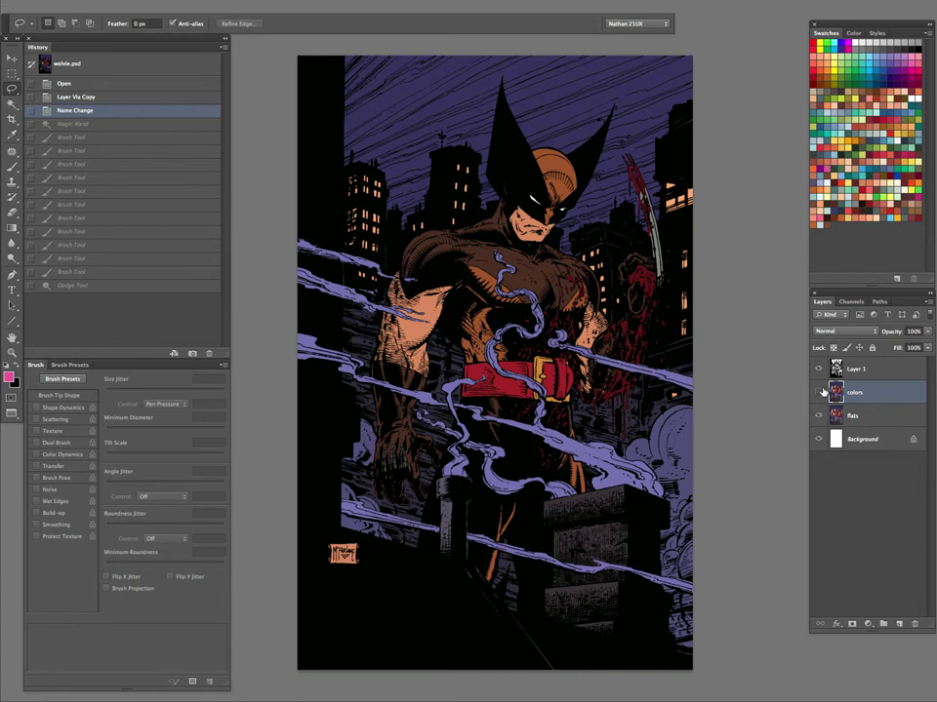
- Select the purple sky behind the figure on the colors layer with the Magic Wand
key("w")
left_click(467, 166)
left_click_drag(473, 365, 474, 404)
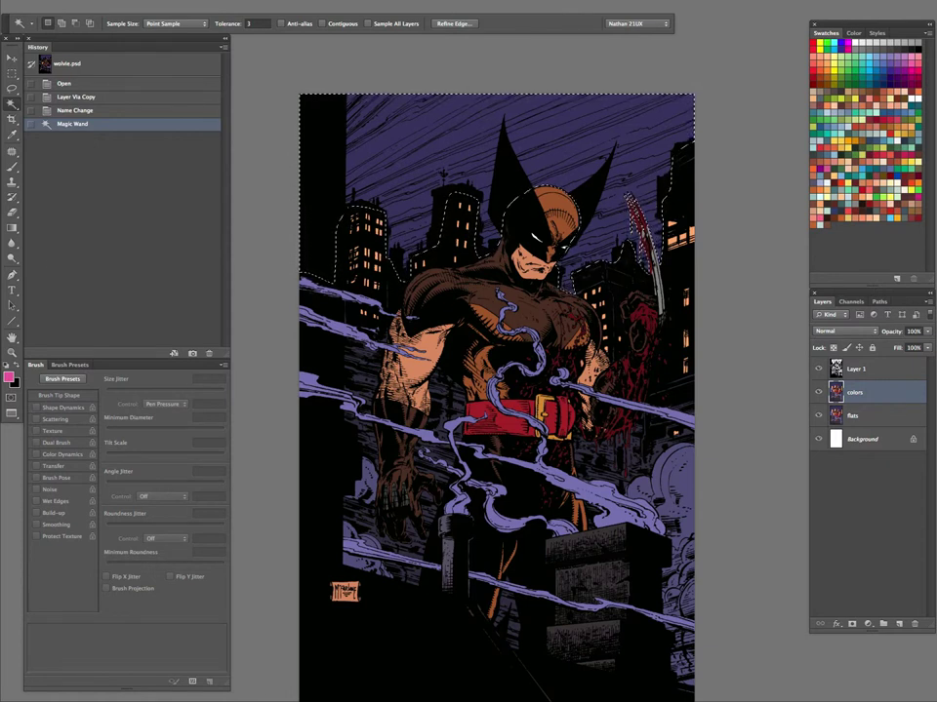
- Hide the panels, switch to the Safari browser and open the Adobe Kuler color wheel, keeping its window over the artwork
key("Tab")
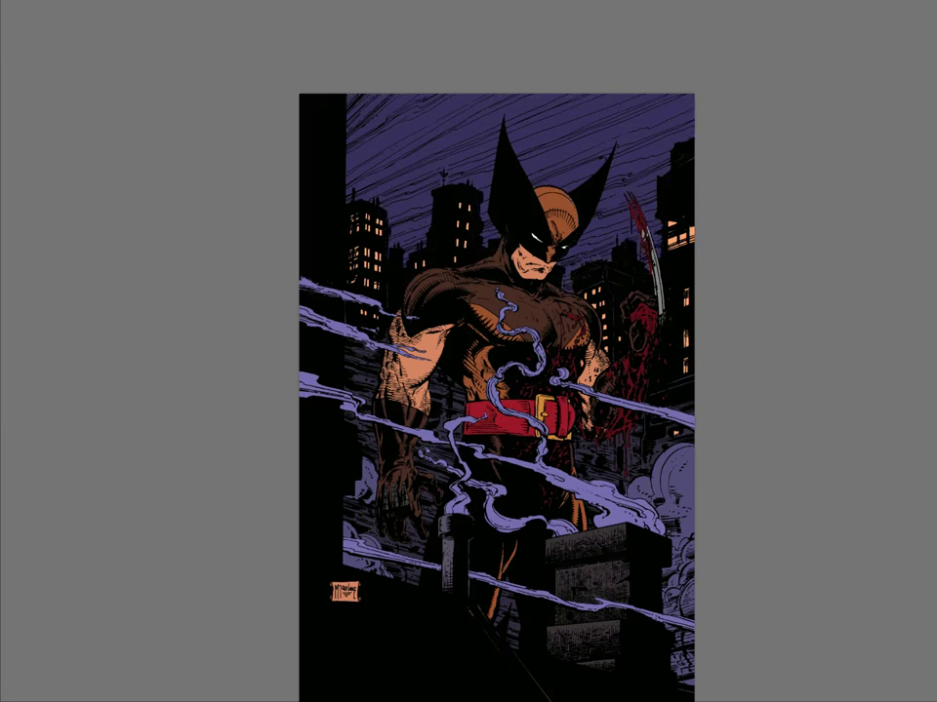
left_click_drag(2, 215, 296, 73)
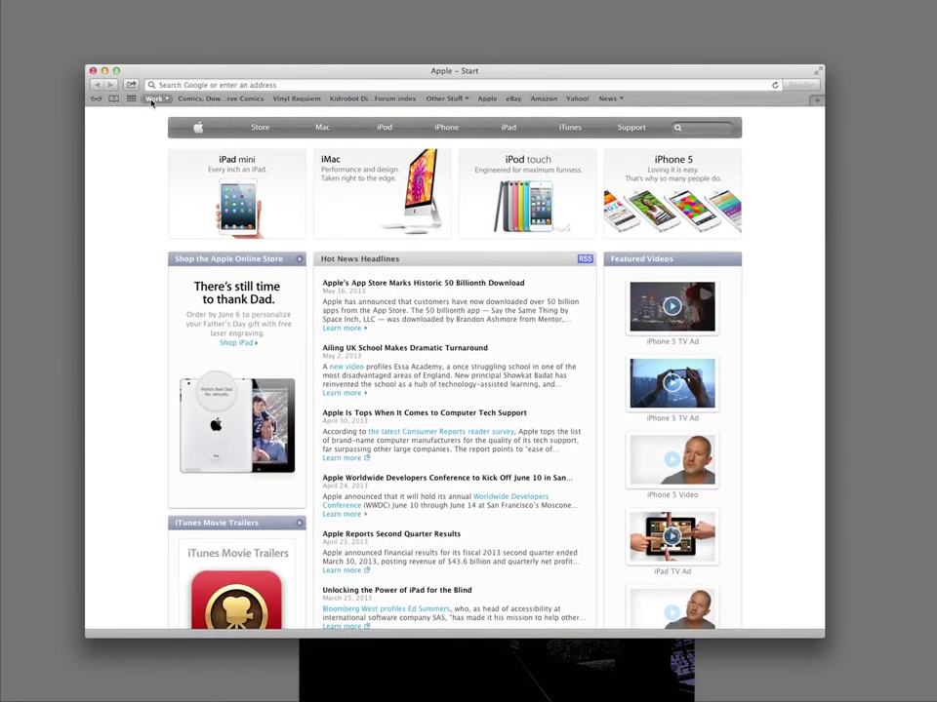
left_click(131, 99)
left_click(207, 230)
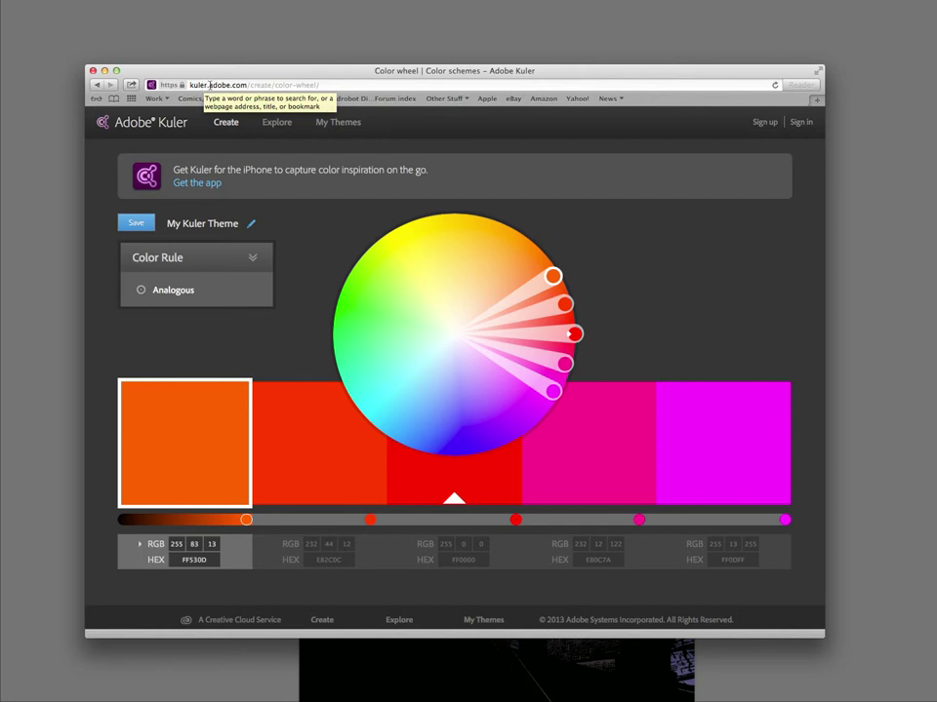
left_click_drag(364, 76, 362, 51)
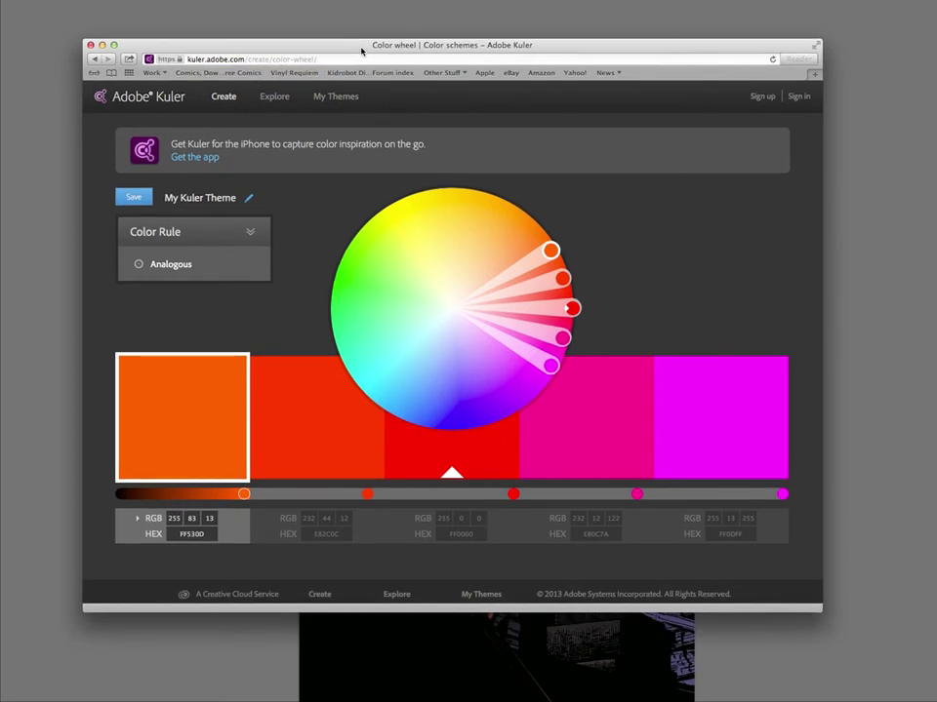
left_click_drag(299, 49, 300, 41)
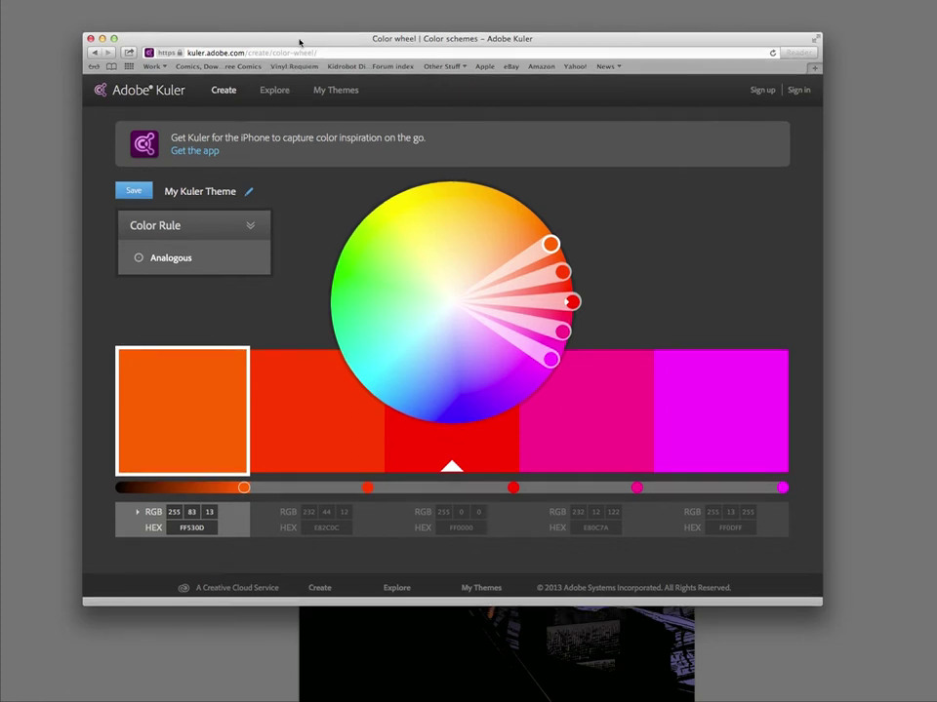
left_click_drag(299, 44, 369, 409)
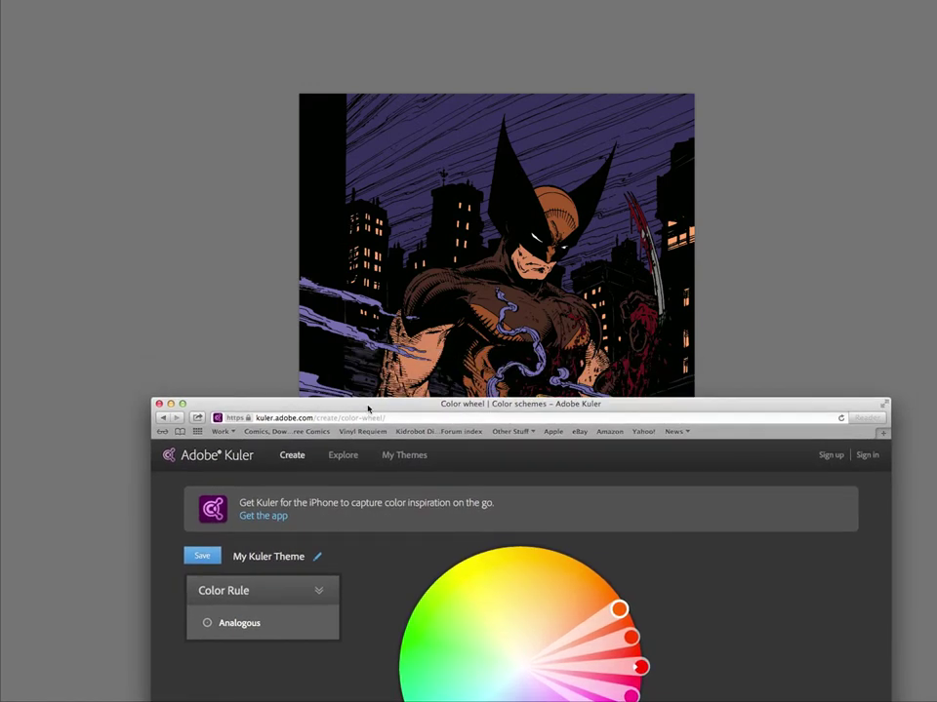
left_click_drag(369, 408, 329, 82)
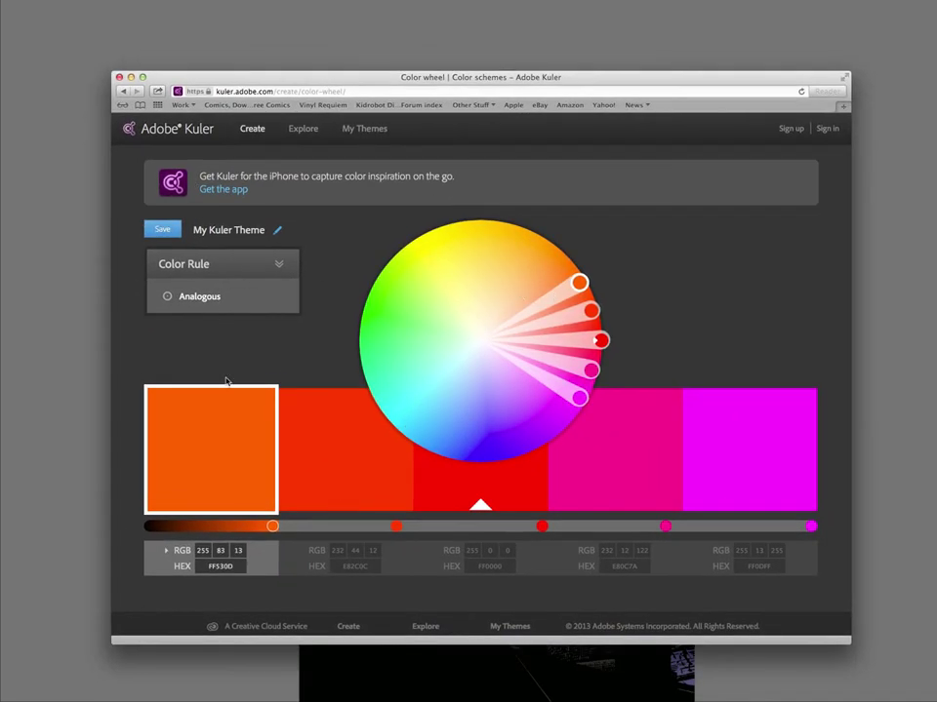
- Build a Complementary theme with a red-orange hue and darken its first swatch to 591C05
left_click(222, 261)
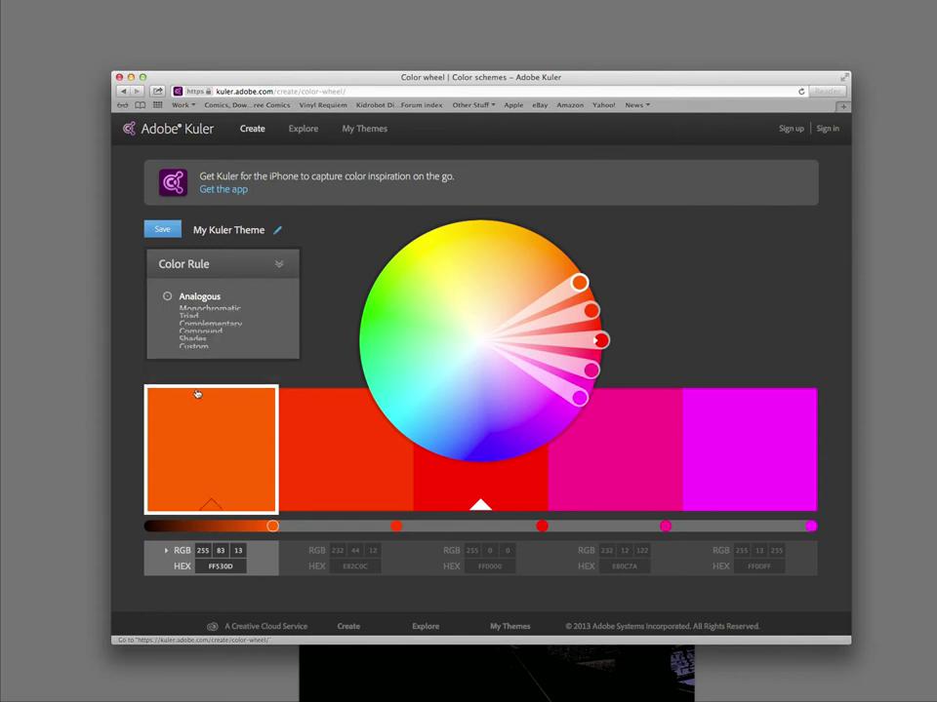
left_click(207, 332)
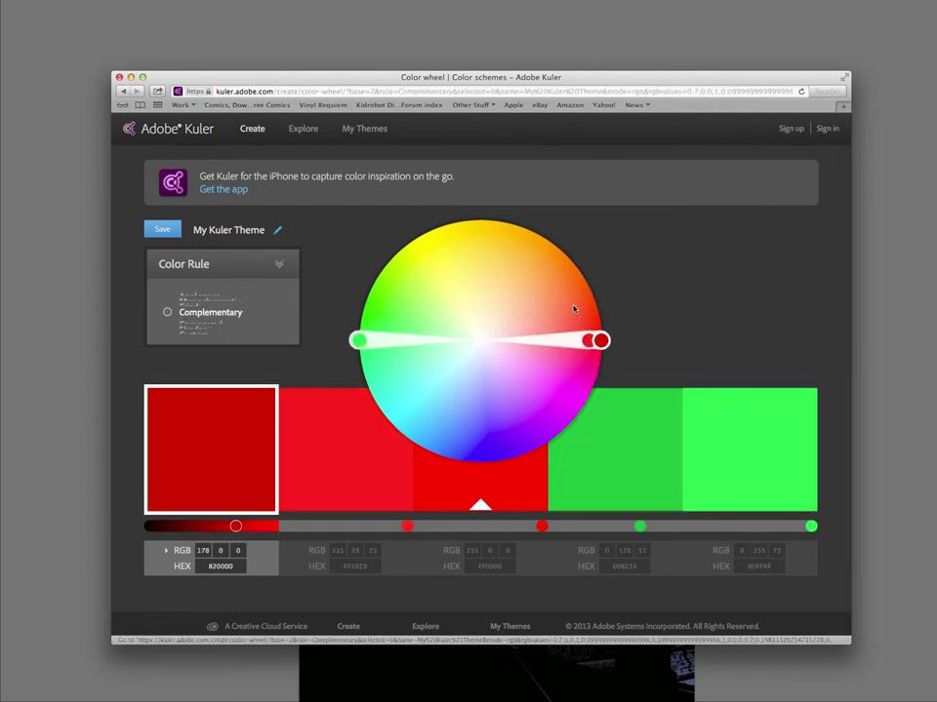
left_click_drag(596, 340, 582, 287)
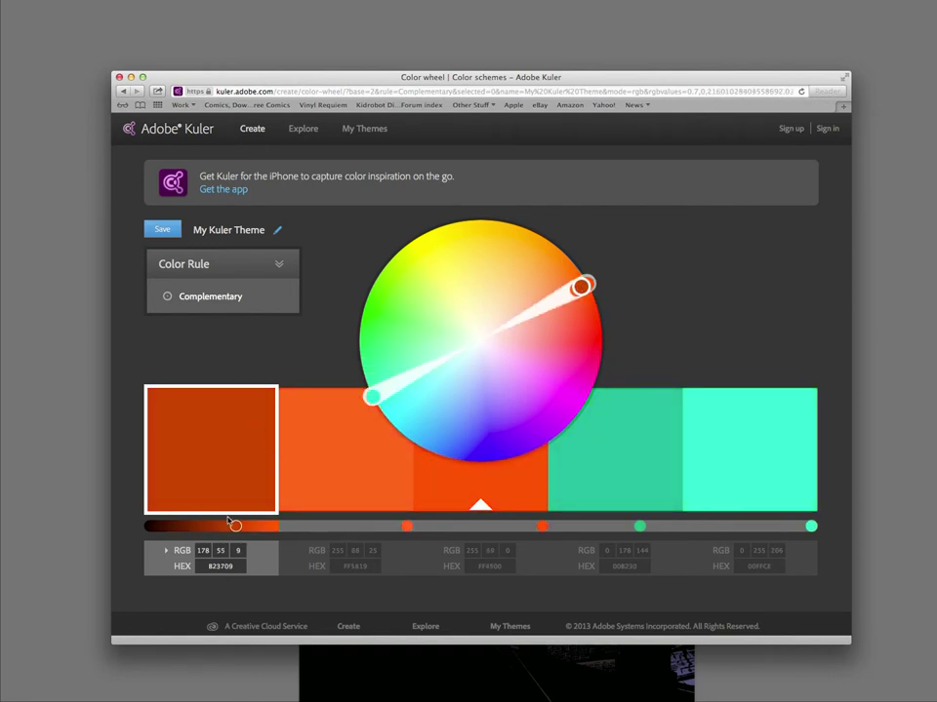
left_click_drag(235, 527, 193, 528)
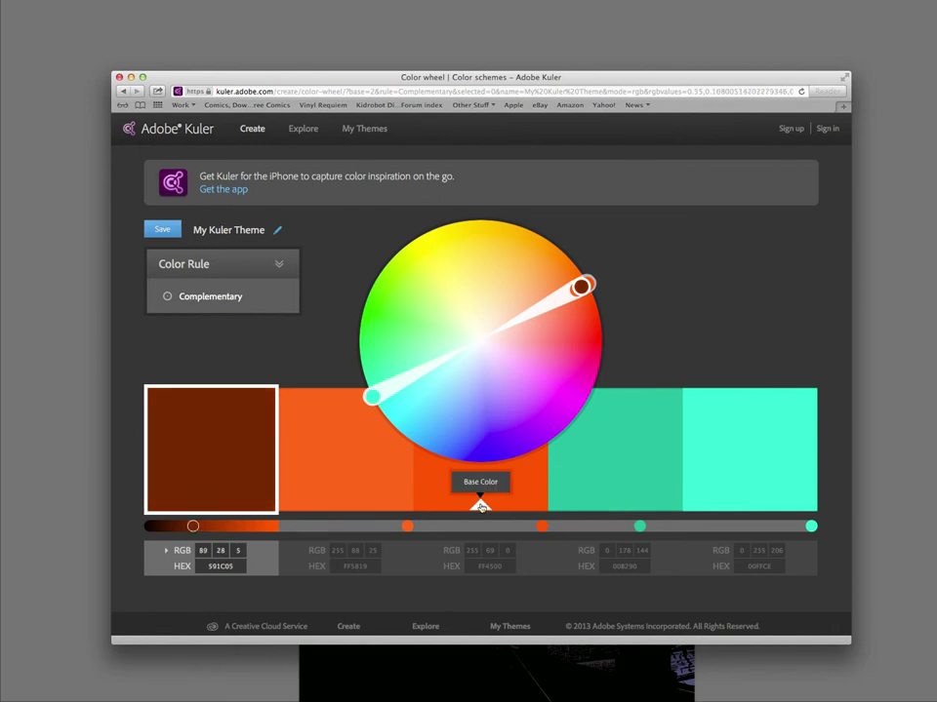
- Make the second swatch the theme's base color and adjust the turquoise complement on the wheel to 00FFCC
left_click(480, 507)
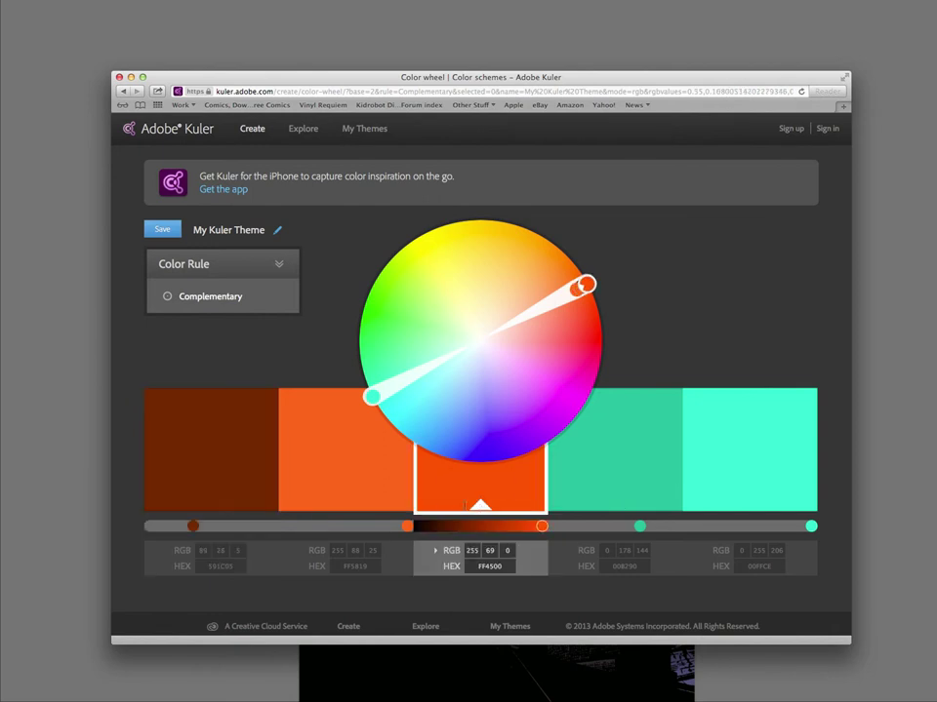
left_click(327, 510)
left_click(185, 491)
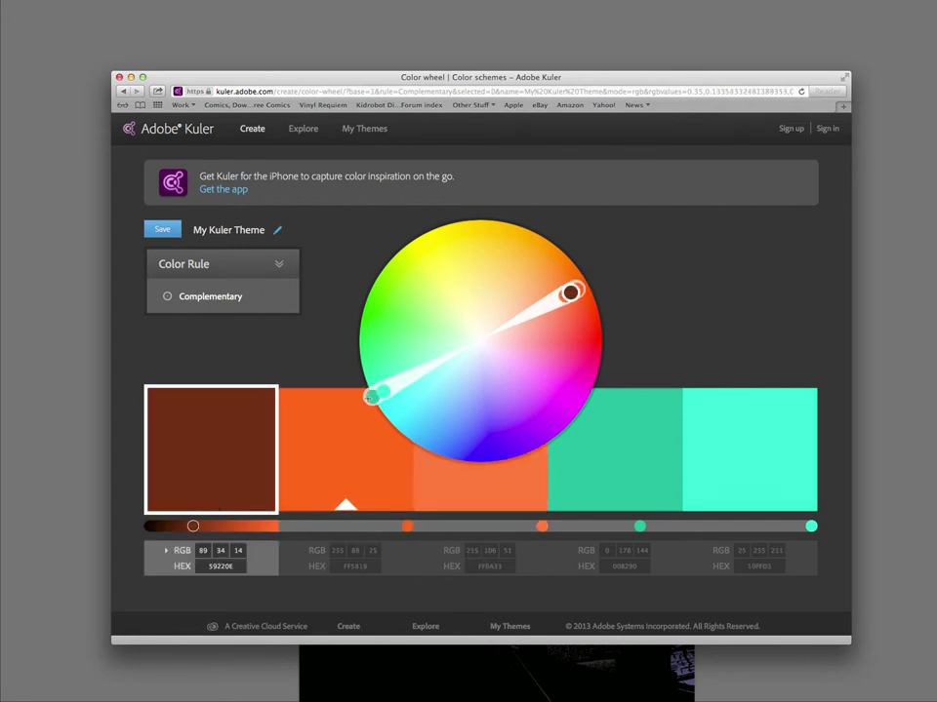
left_click_drag(371, 398, 349, 418)
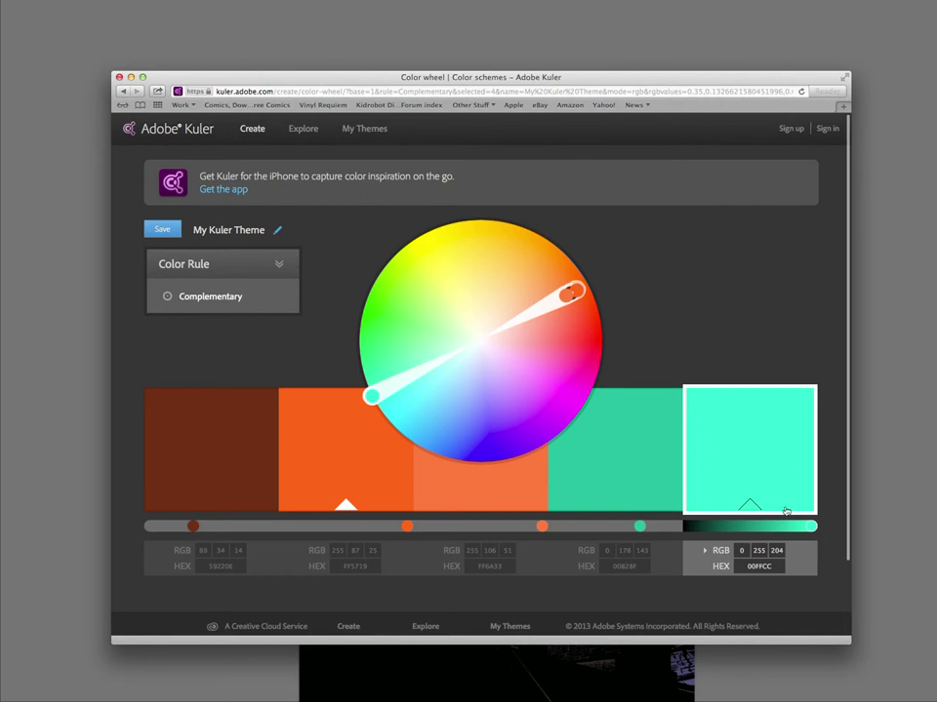
left_click_drag(588, 78, 560, 113)
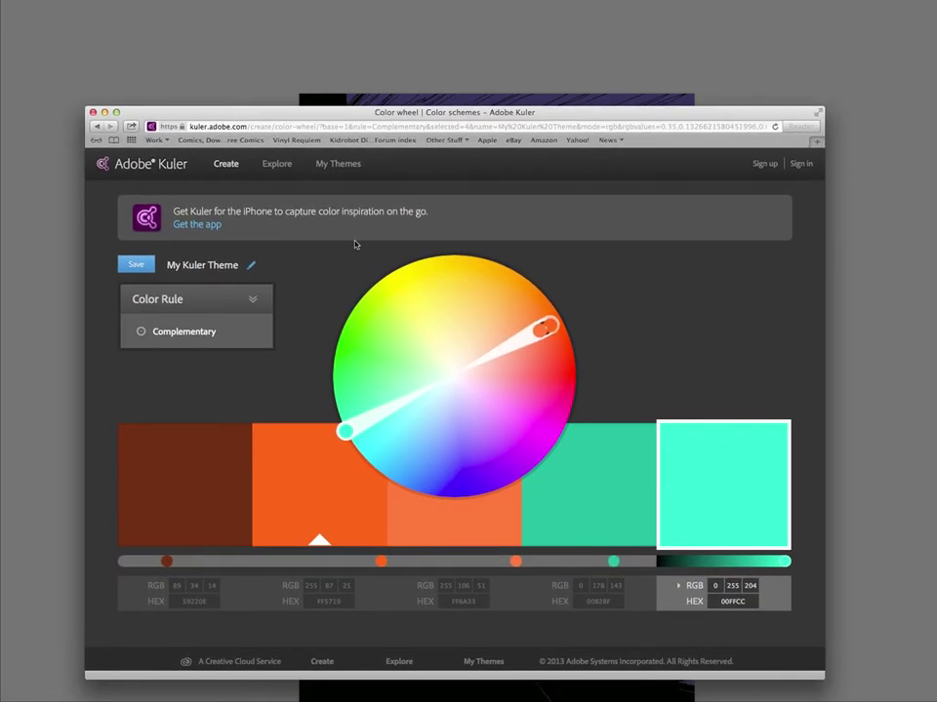
- Try the Triad color rule on the orange base and switch the theme to Analogous
left_click(185, 331)
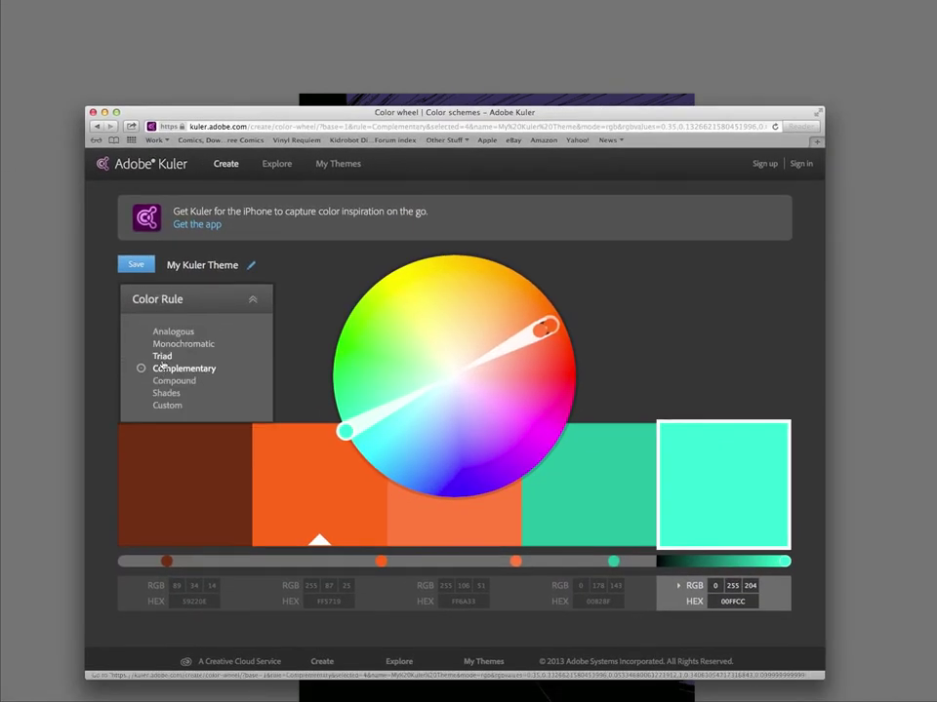
left_click(162, 357)
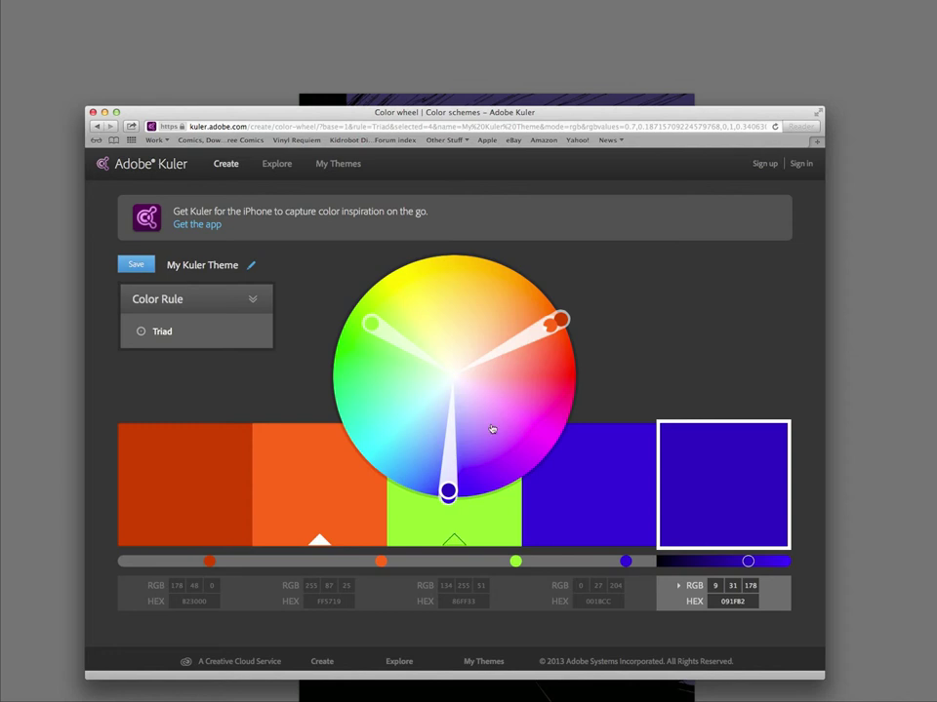
left_click(198, 334)
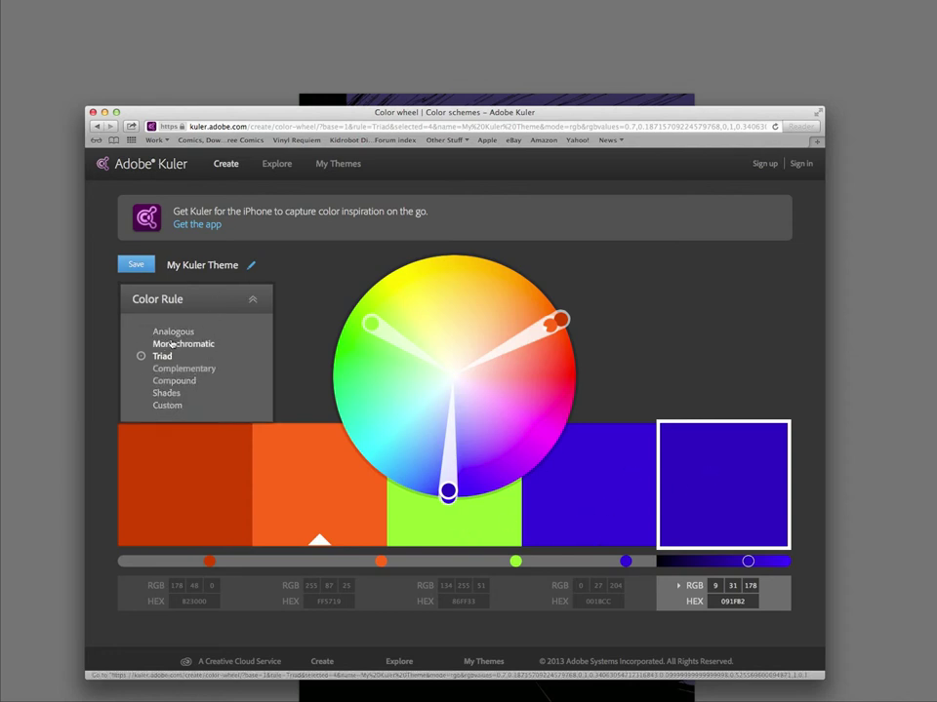
left_click(173, 332)
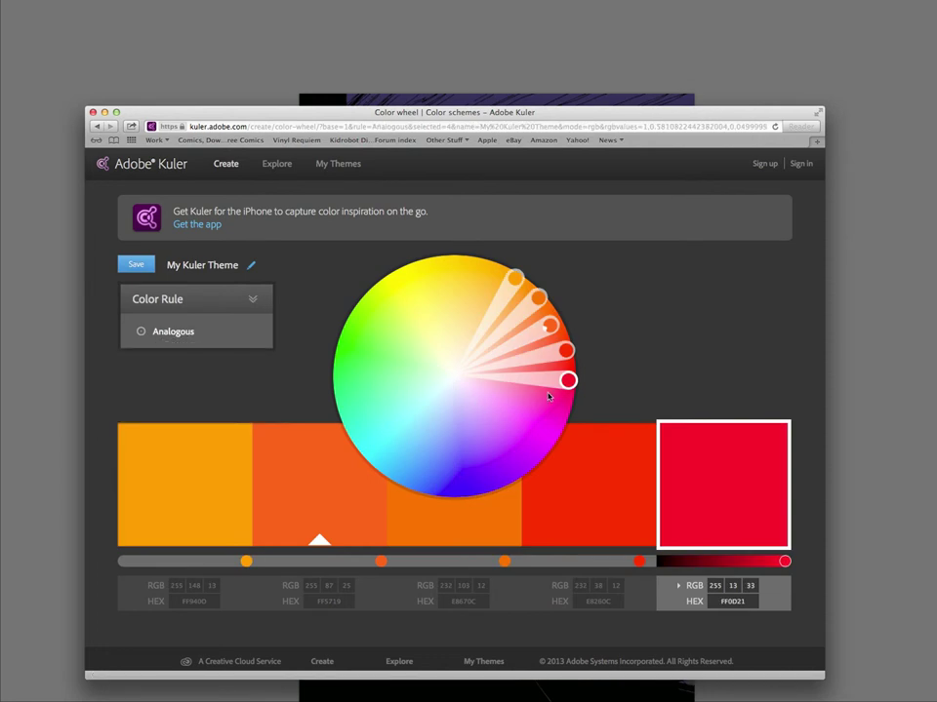
- Darken the first analogous swatch to ED8A0C and spread the wheel handles until that swatch is yellow, ECED38
left_click(186, 507)
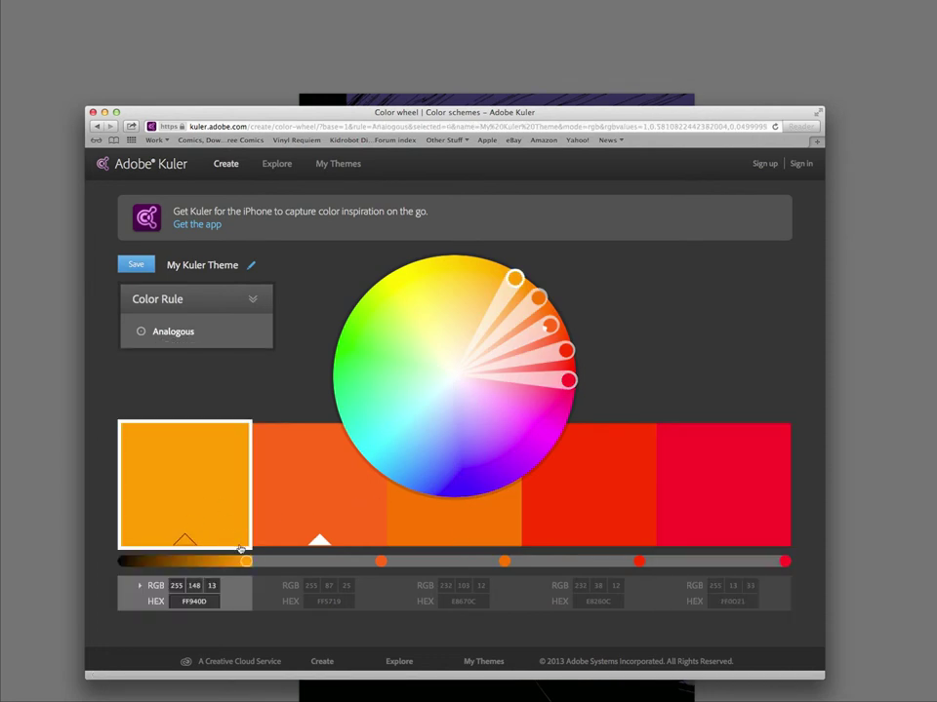
left_click_drag(245, 561, 237, 561)
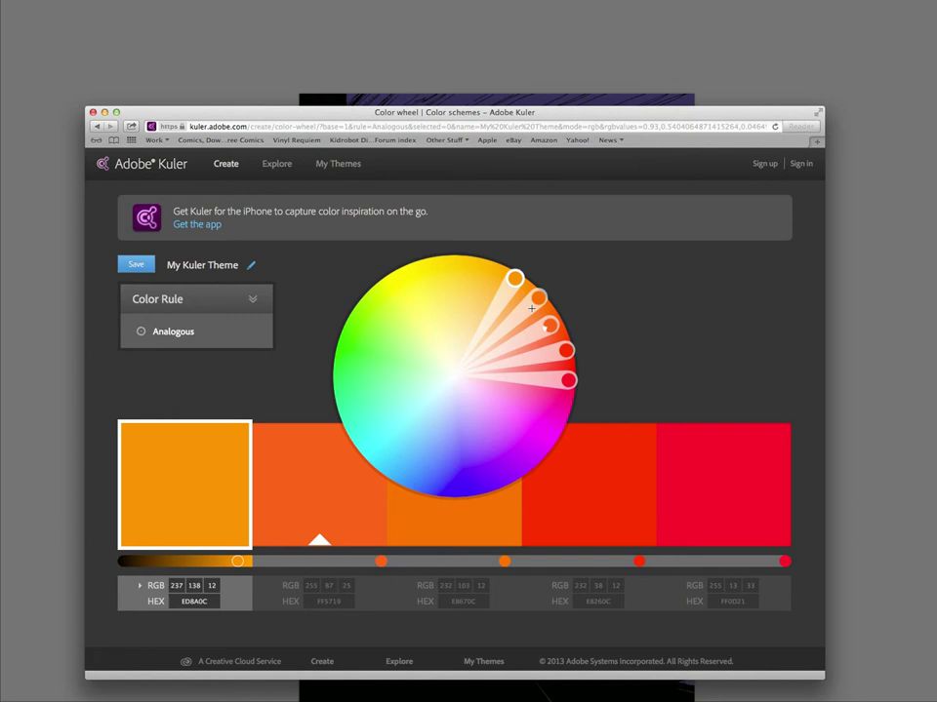
mouse_move(545, 327)
left_mouse_down()
mouse_move(532, 293)
mouse_move(479, 276)
mouse_move(362, 318)
mouse_move(403, 296)
left_mouse_up()
- Try the Triad, Compound, Shades and Custom color rules on the orange base color
left_click(208, 306)
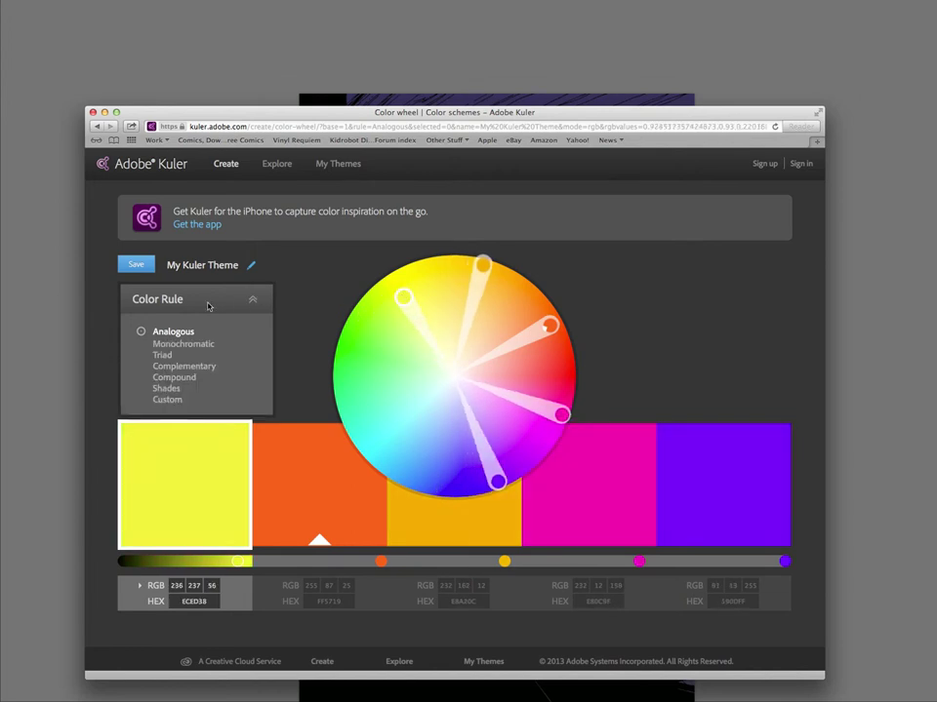
left_click(161, 357)
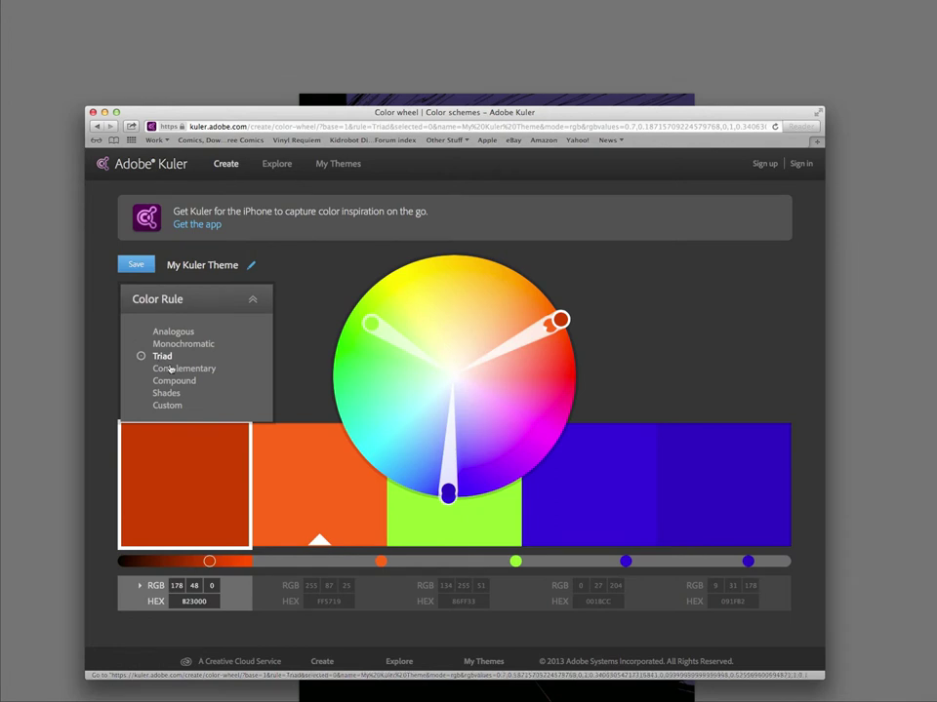
left_click(168, 382)
left_click(166, 393)
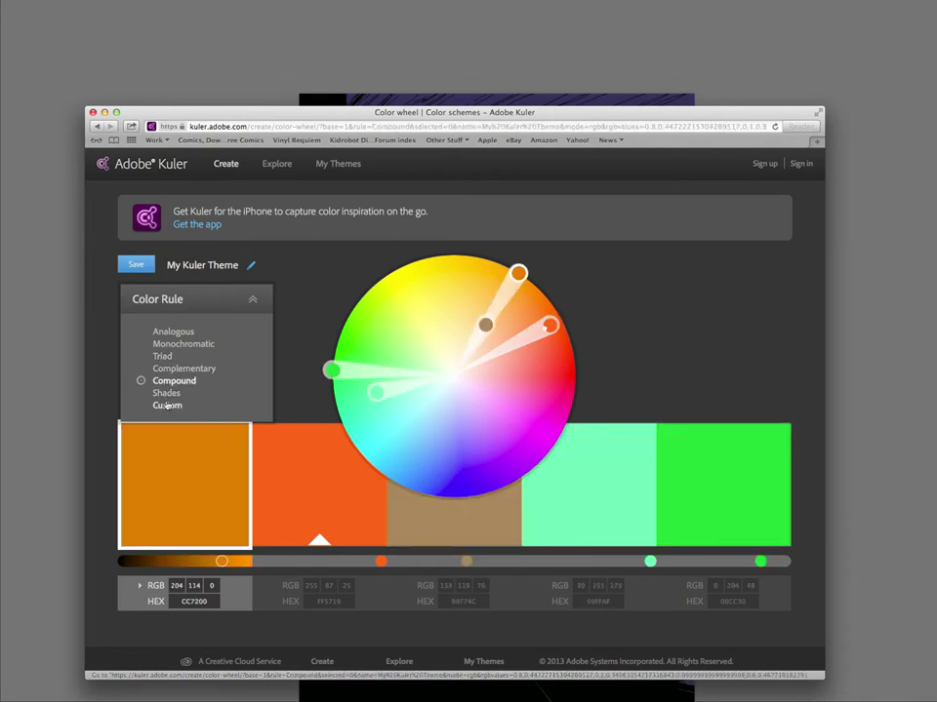
left_click(166, 405)
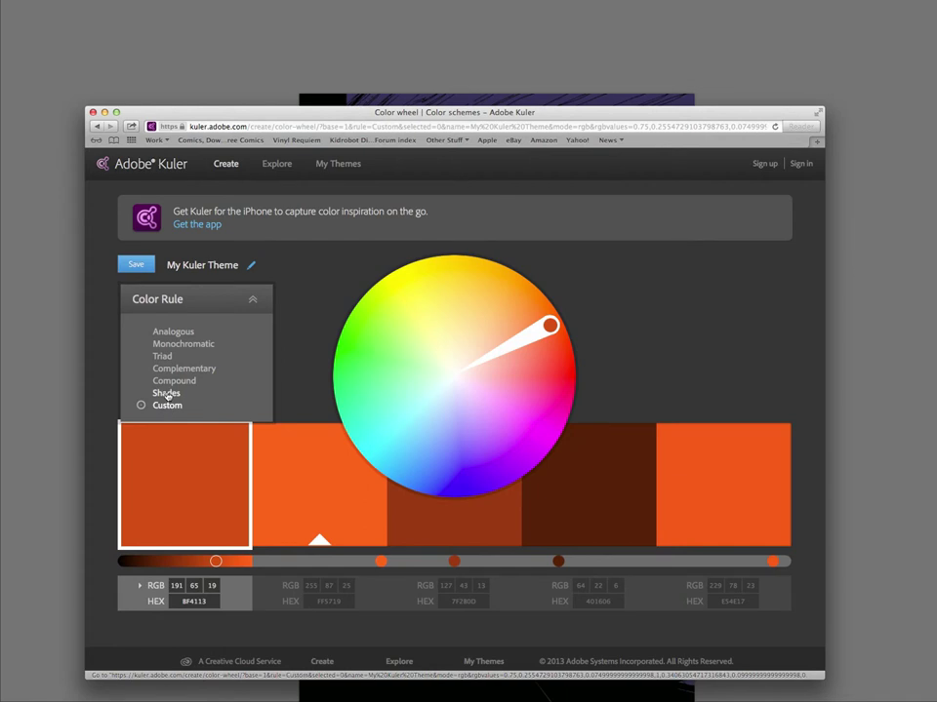
- Apply the Analogous rule, darken the orange base color to 9C3E13 and spread the last swatch to magenta A81667
left_click(173, 332)
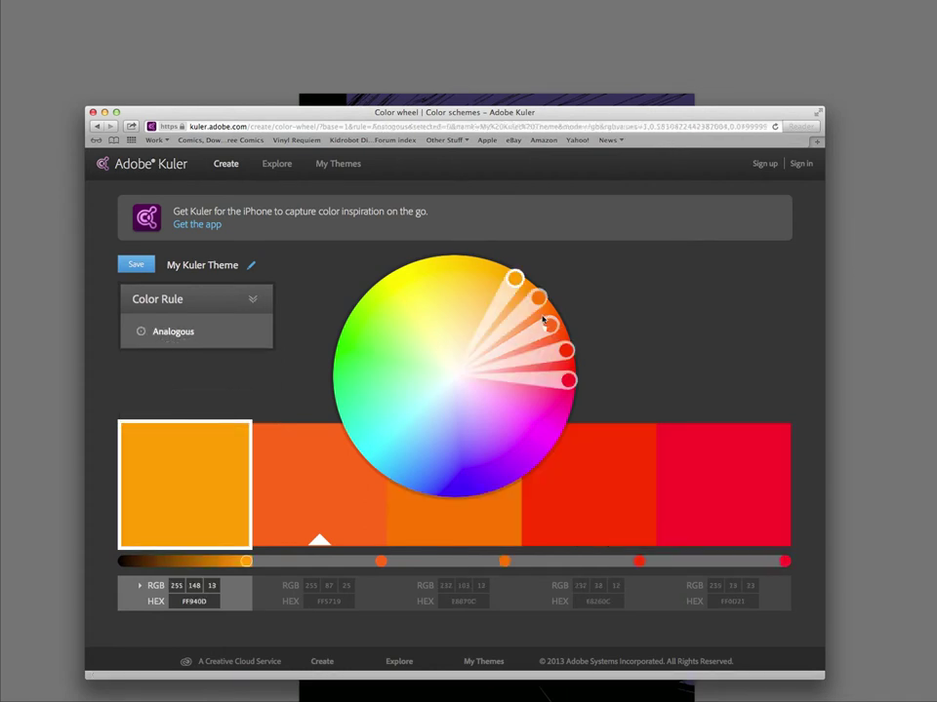
mouse_move(548, 326)
left_mouse_down()
mouse_move(522, 334)
mouse_move(549, 325)
mouse_move(542, 318)
left_mouse_up()
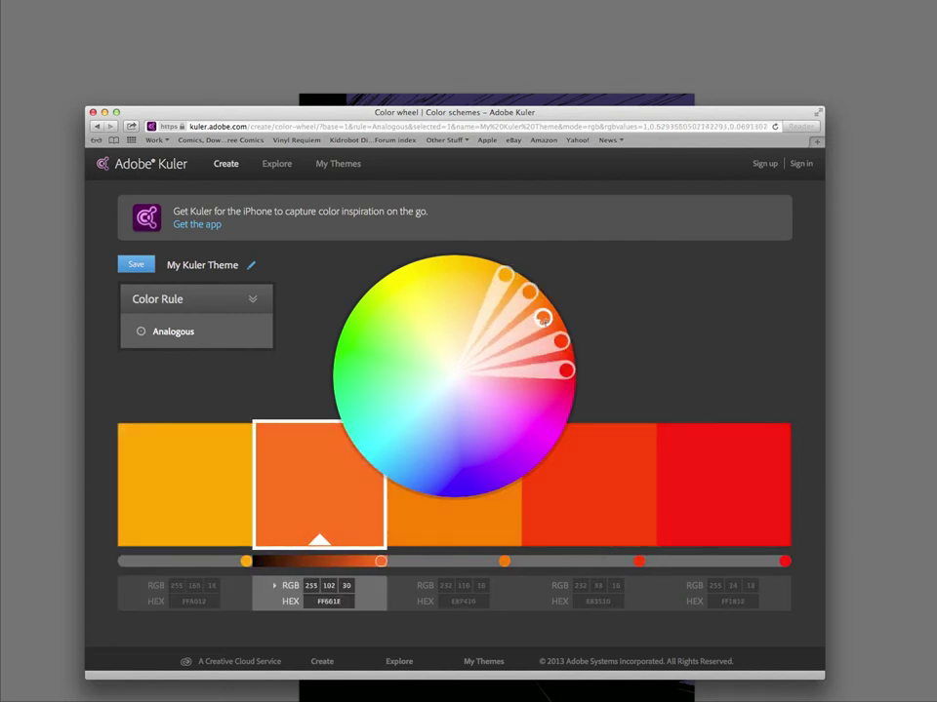
left_click(334, 568)
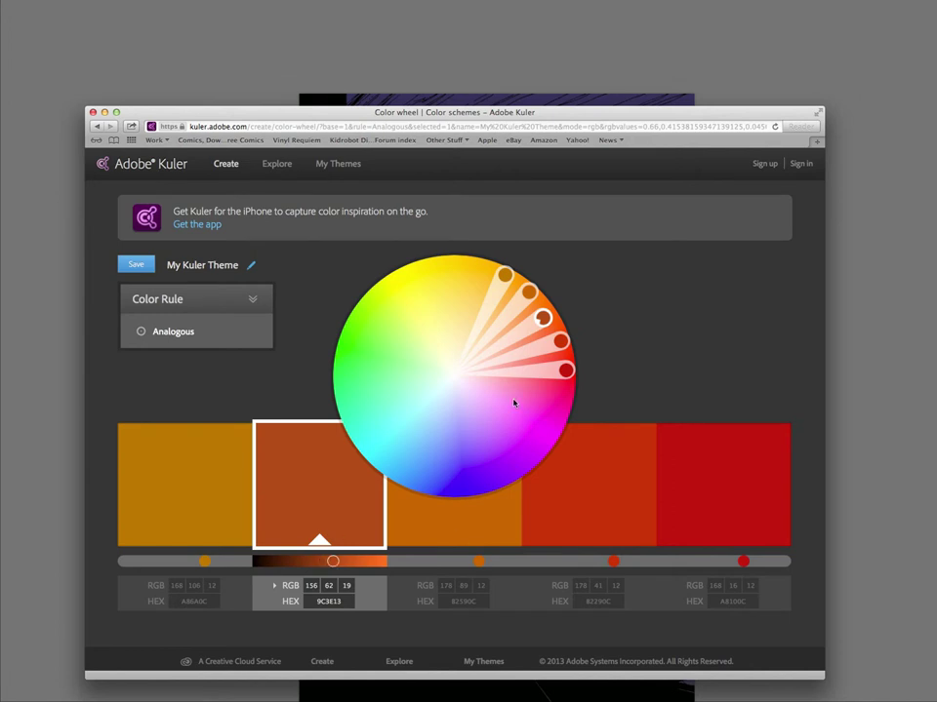
left_click_drag(566, 369, 554, 405)
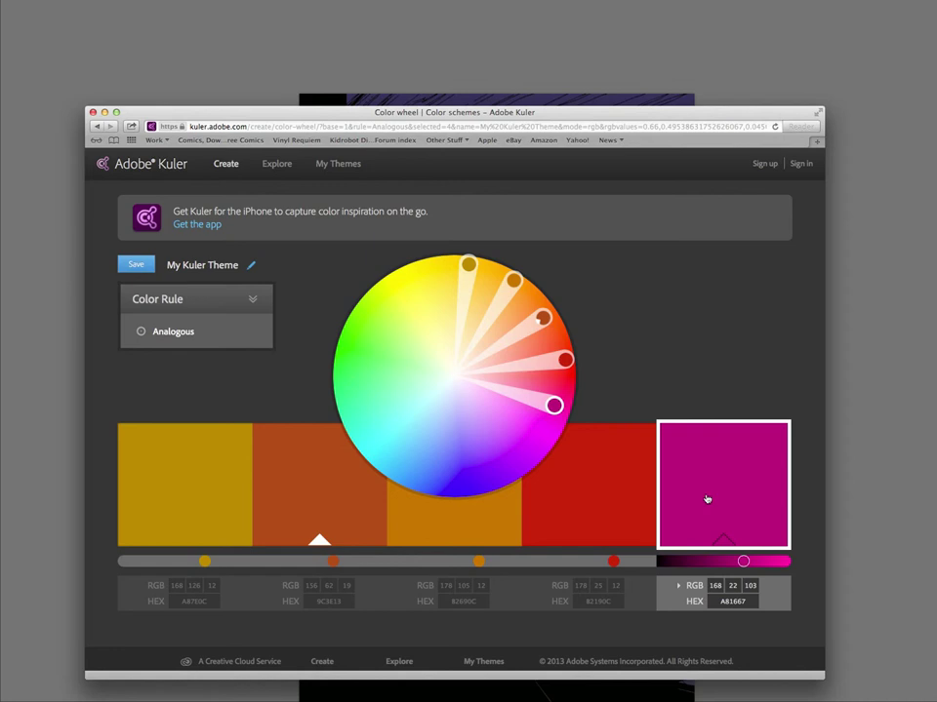
- Leave Kuler for the Wolverine artwork in Photoshop and set the foreground color to magenta c22e74
left_click(92, 113)
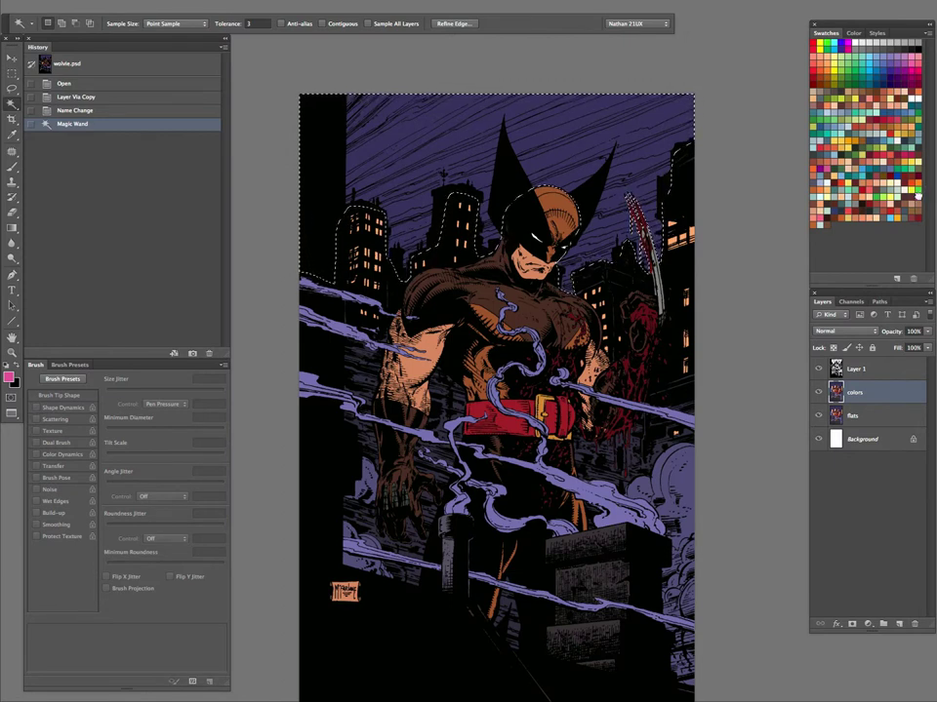
left_click(11, 377)
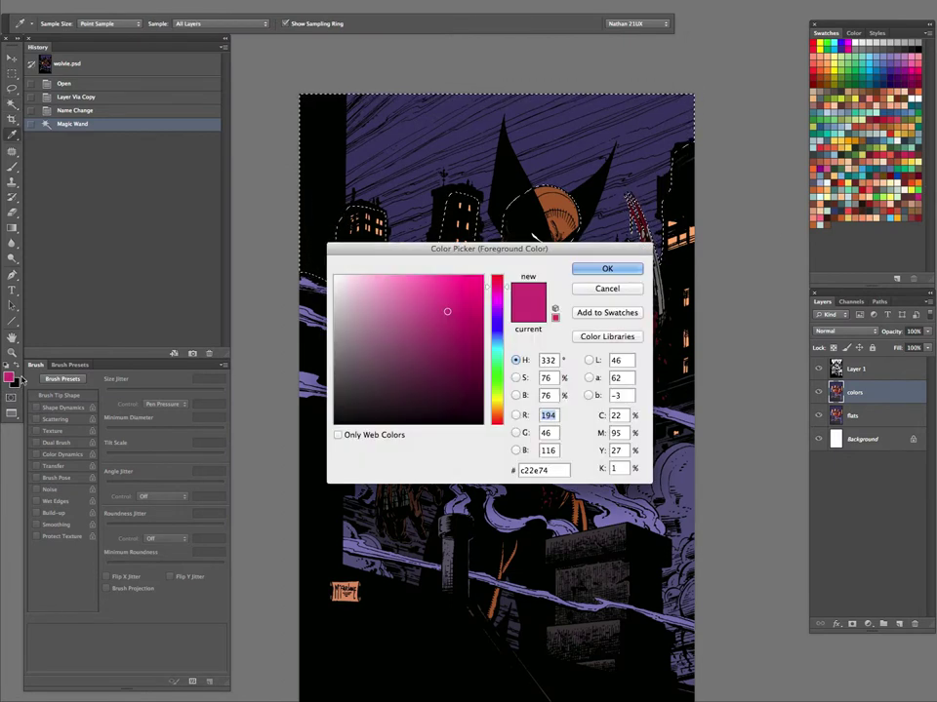
left_click(597, 270)
- Paint a soft magenta glow across the lower part of the selected sky with a 1300-pixel soft brush at 30% flow
key("b")
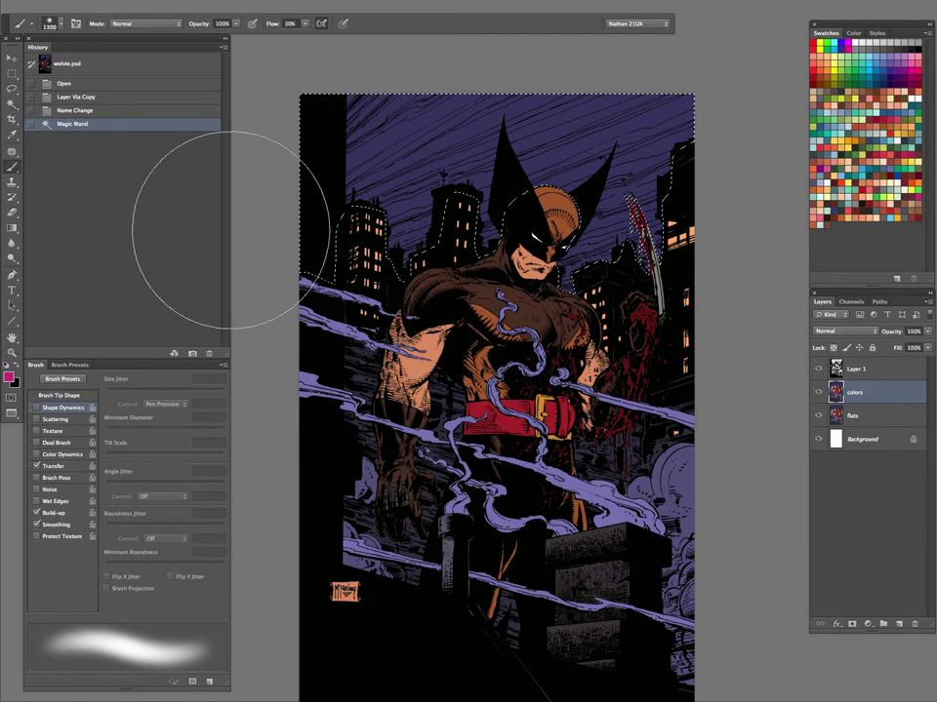
left_click(20, 23)
left_click(65, 482)
left_click(395, 22)
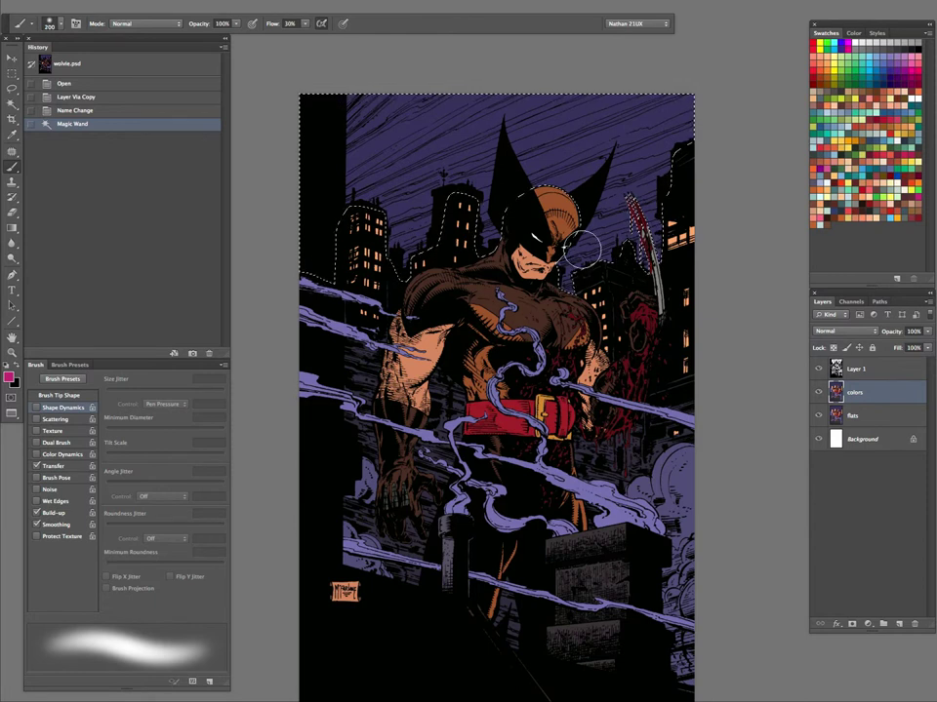
key("bracketright")
key("bracketright")
left_click_drag(341, 294, 673, 276)
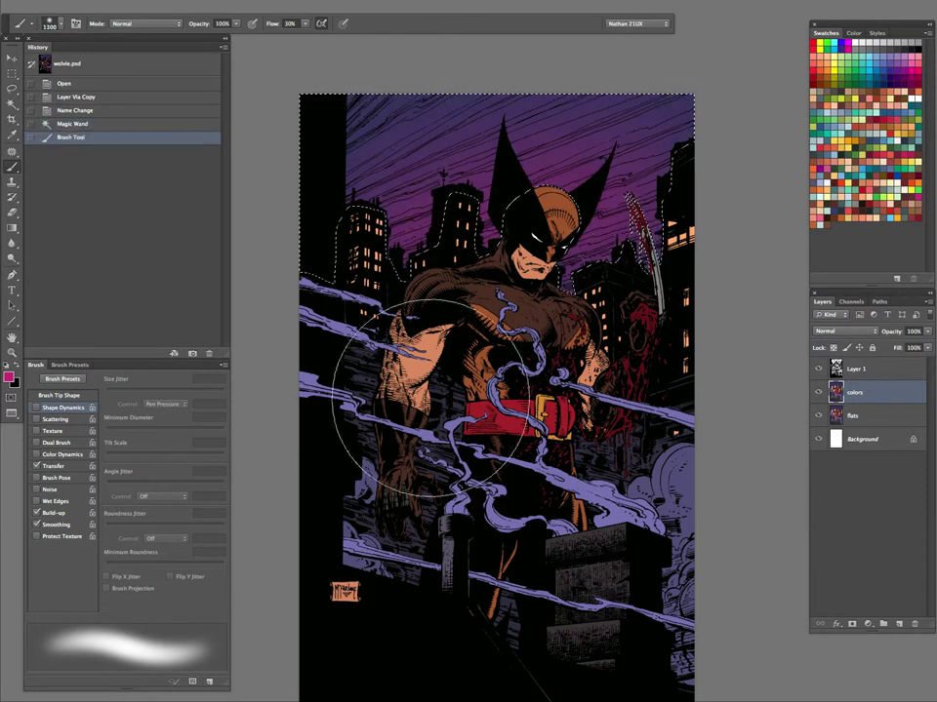
left_click_drag(353, 396, 698, 255)
left_click_drag(380, 406, 690, 211)
left_click_drag(261, 393, 692, 224)
left_click_drag(487, 219, 694, 226)
left_click_drag(432, 304, 720, 232)
mouse_move(386, 402)
left_mouse_down()
mouse_move(568, 256)
mouse_move(400, 300)
left_mouse_up()
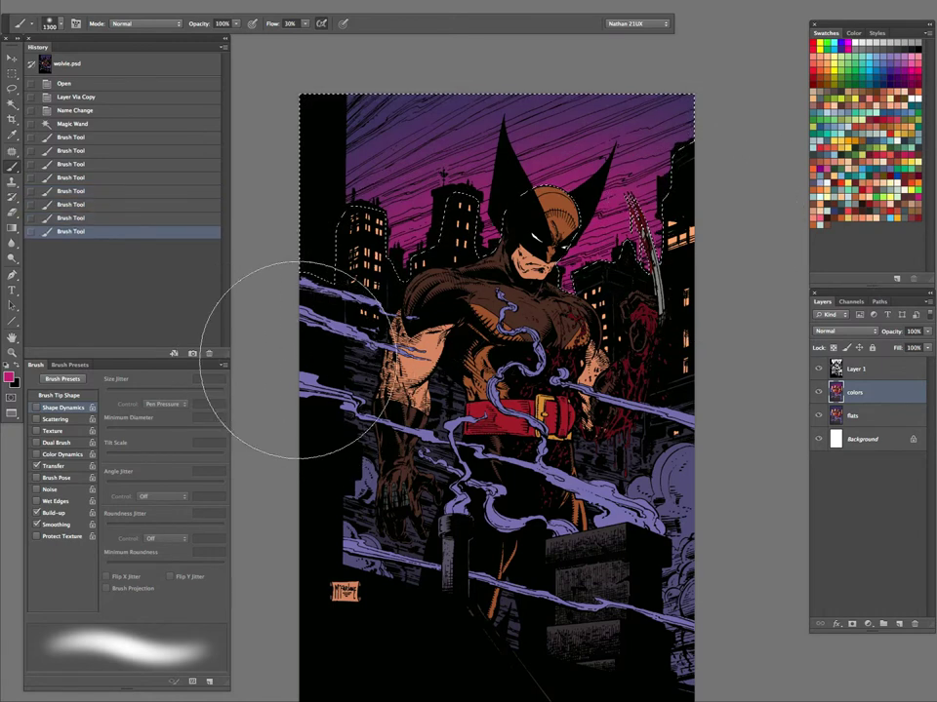
left_click_drag(300, 361, 546, 244)
- Choose a lighter pink foreground color and brush it along the skyline in the selected sky at size 900
left_click(8, 377)
left_click_drag(376, 375, 419, 299)
left_click(607, 269)
key("bracketleft")
key("bracketleft")
key("bracketleft")
key("bracketleft")
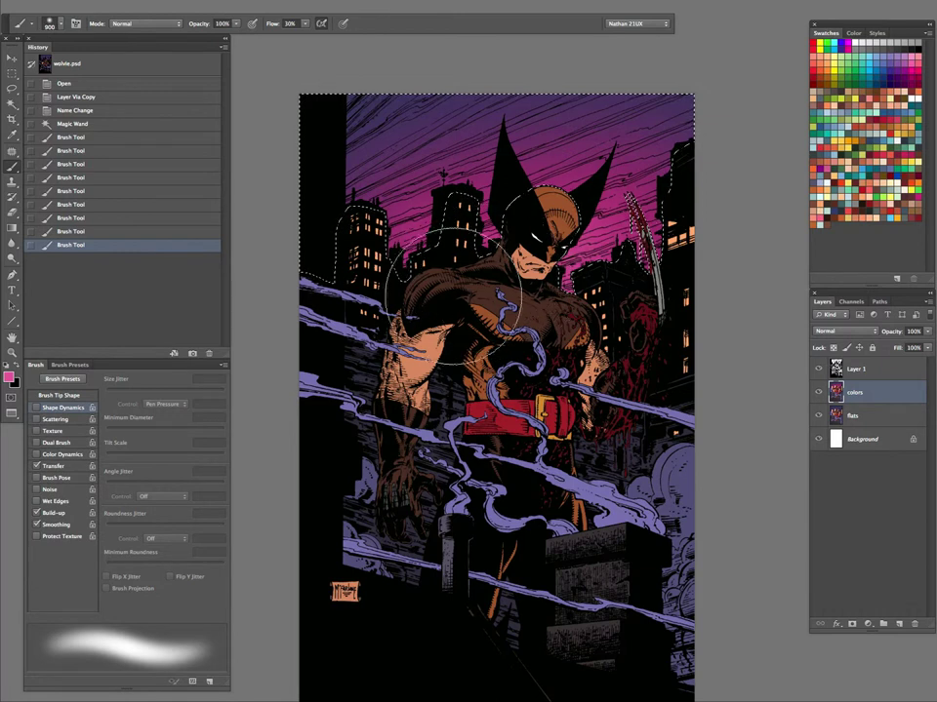
left_click_drag(480, 335, 636, 296)
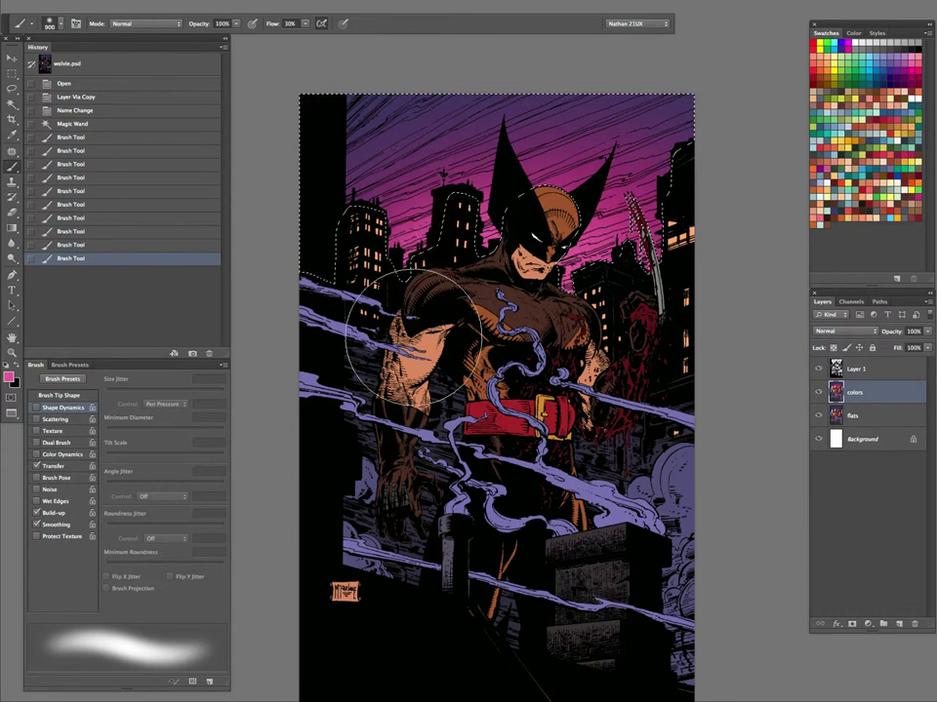
left_click_drag(422, 338, 546, 293)
- Hide the selection outline and darken the sky's midtones to 0.93 with Levels
key("Tab")
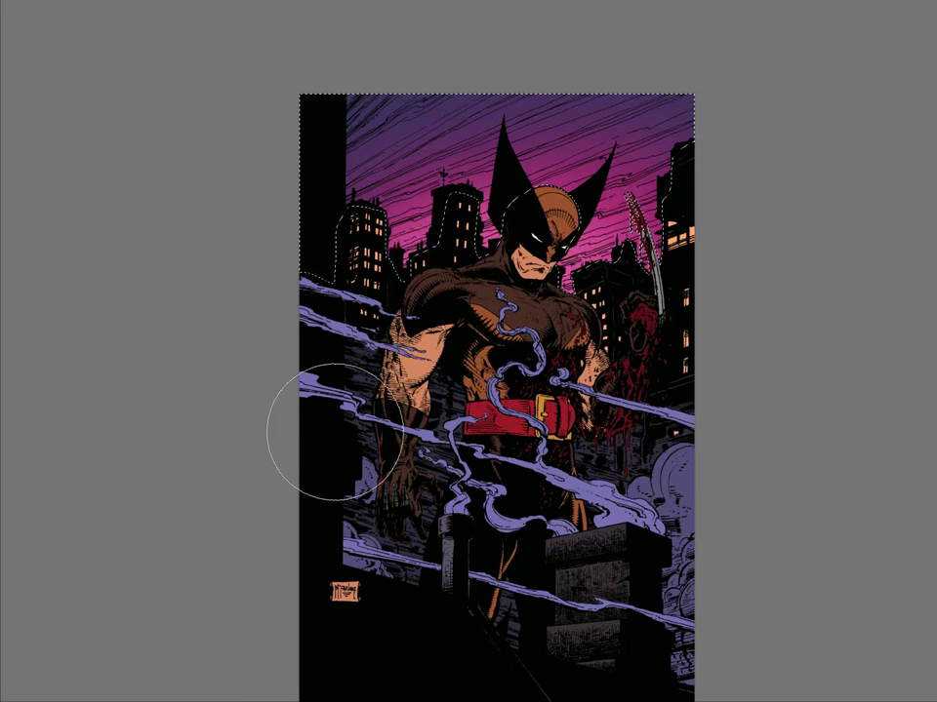
key("Tab")
key("ctrl+d")
key("ctrl+l")
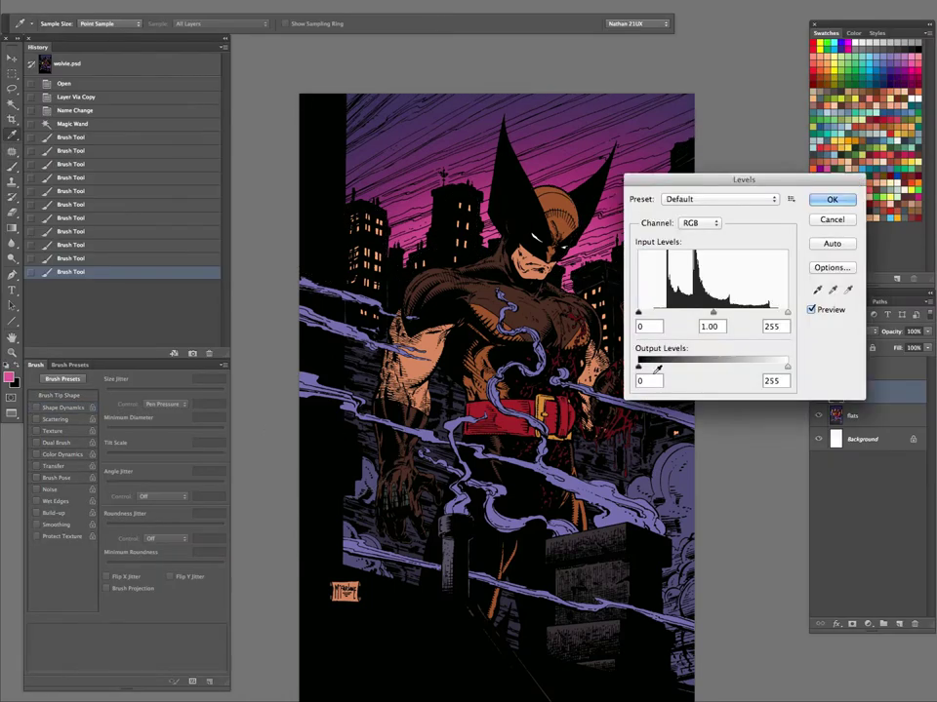
left_click_drag(714, 314, 720, 314)
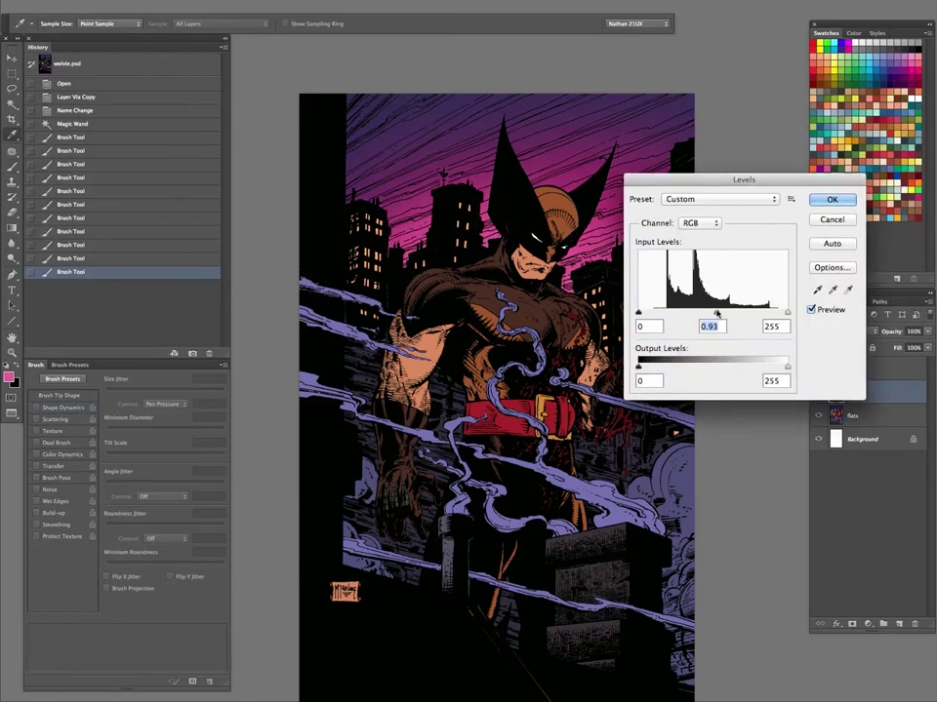
left_click(832, 200)
key("ctrl+d")
key("z")
mouse_move(636, 243)
left_mouse_down()
mouse_move(621, 243)
mouse_move(696, 232)
left_mouse_up()
left_click_drag(634, 268, 584, 448)
left_click_drag(634, 371, 558, 475)
key("Tab")
key("Tab")
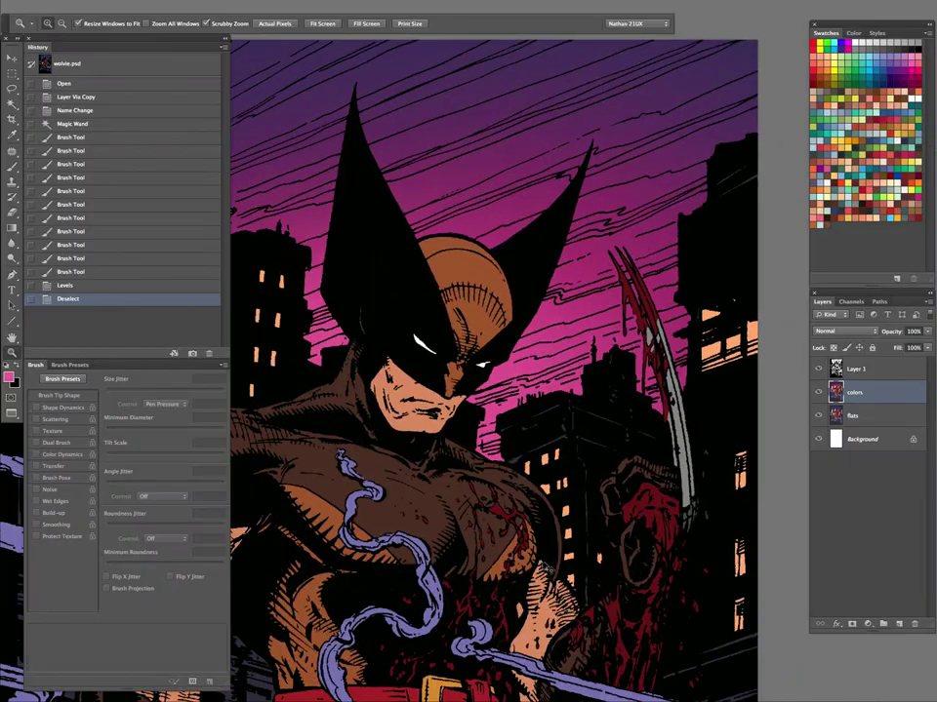
key("ctrl+j")
key("ctrl+z")
key("ctrl+z")
- Copy the selected sky to its own layer and add an empty layer clipped to it
key("w")
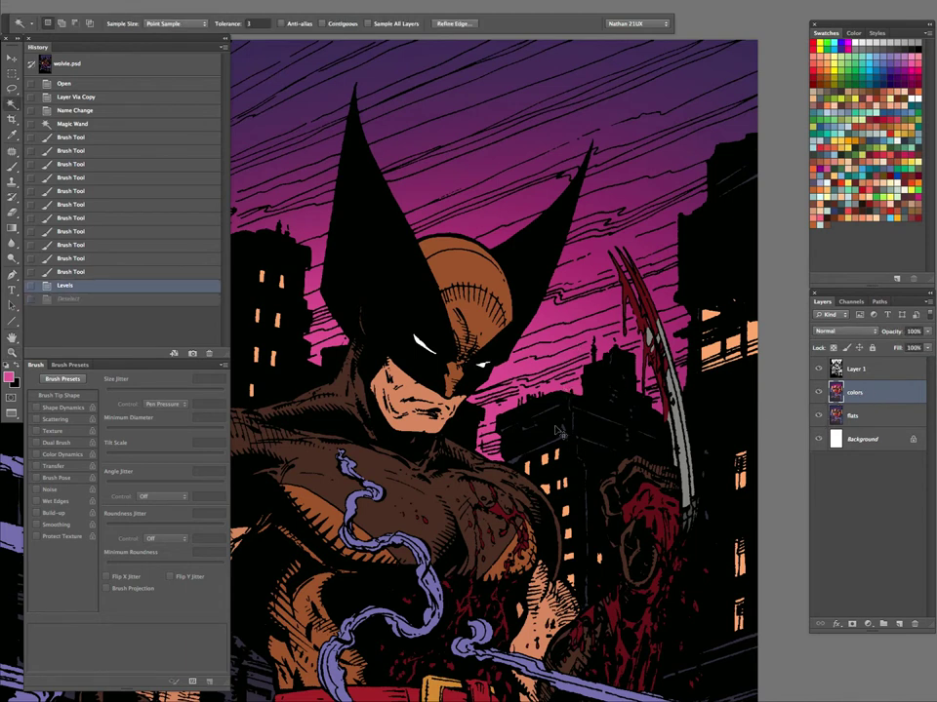
key("ctrl+j")
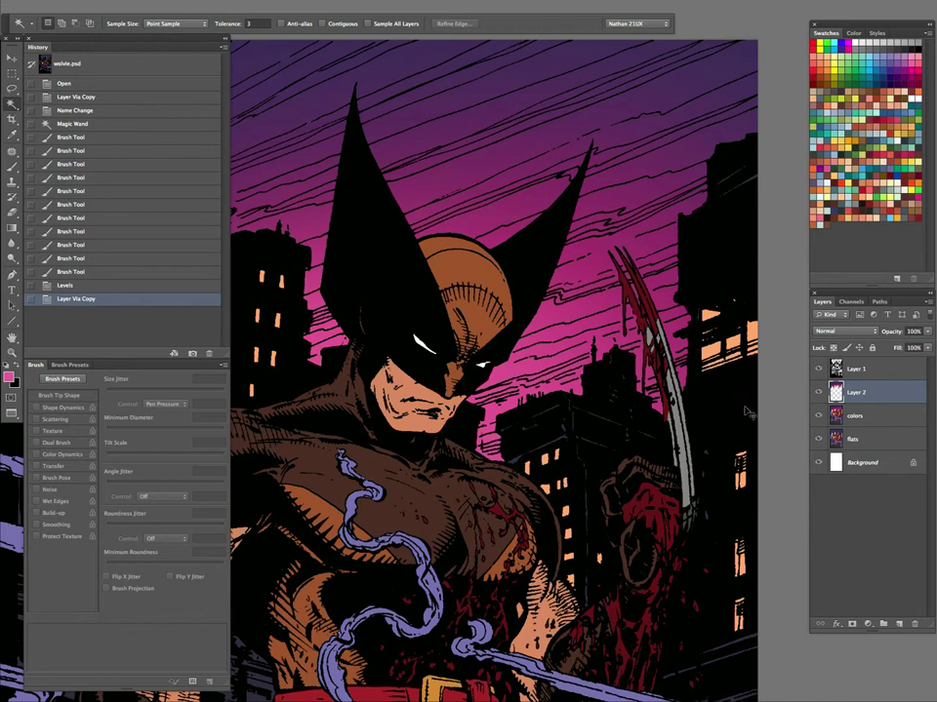
key("ctrl+shift+n")
key("Return")
- Switch to the Pencil with a white foreground color and fill the sky patch between Wolverine's shoulder and the building
key("z")
key("b")
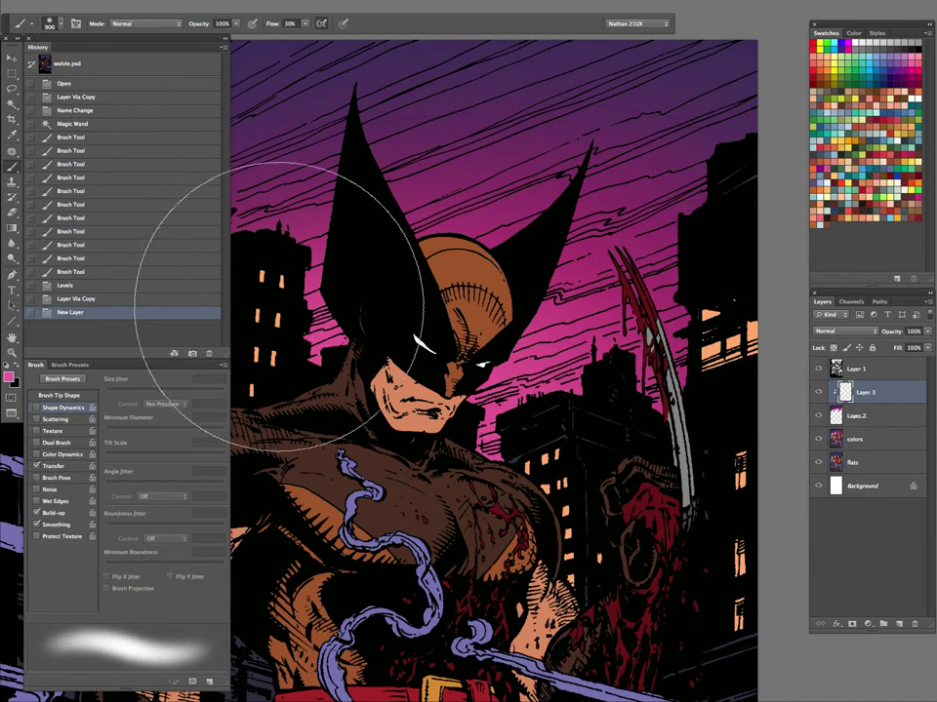
key("shift+b")
key("z")
left_click(621, 362)
key("b")
key("Tab")
mouse_move(436, 497)
left_mouse_down()
mouse_move(501, 336)
mouse_move(497, 282)
left_mouse_up()
key("Tab")
key("d")
key("x")
mouse_move(373, 344)
left_mouse_down()
mouse_move(422, 329)
mouse_move(388, 343)
mouse_move(410, 383)
mouse_move(420, 376)
left_mouse_up()
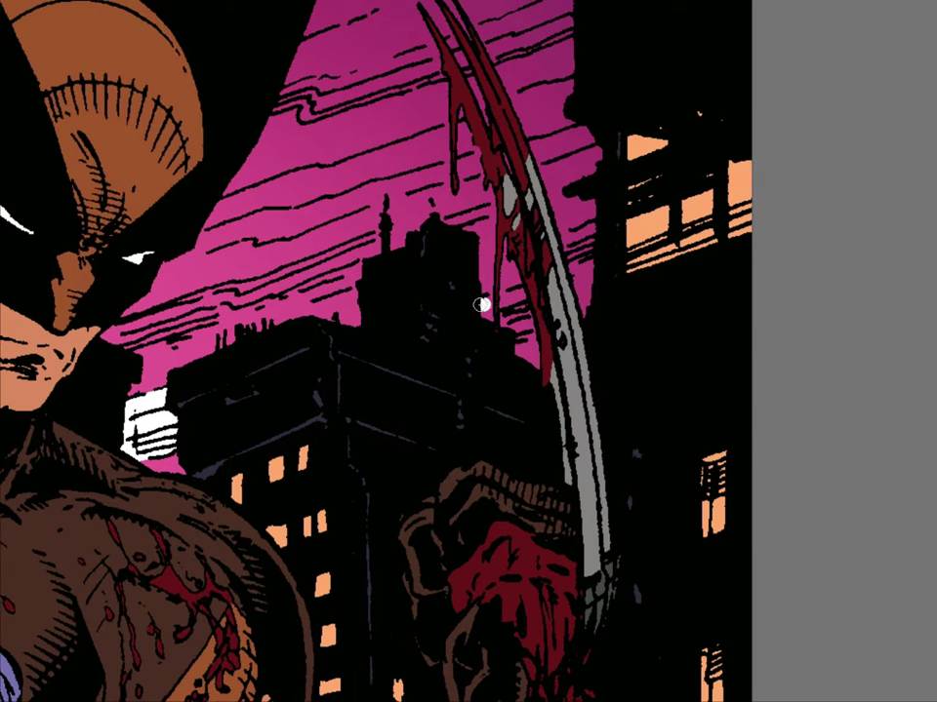
- Draw white cloud streaks behind the claws and along the ink lines above the rooftops as far as the mask
left_click_drag(482, 304, 593, 260)
mouse_move(487, 309)
left_mouse_down()
mouse_move(484, 322)
mouse_move(535, 321)
left_mouse_up()
mouse_move(590, 273)
left_mouse_down()
mouse_move(599, 273)
mouse_move(591, 308)
mouse_move(705, 372)
left_mouse_up()
left_click_drag(535, 273, 585, 258)
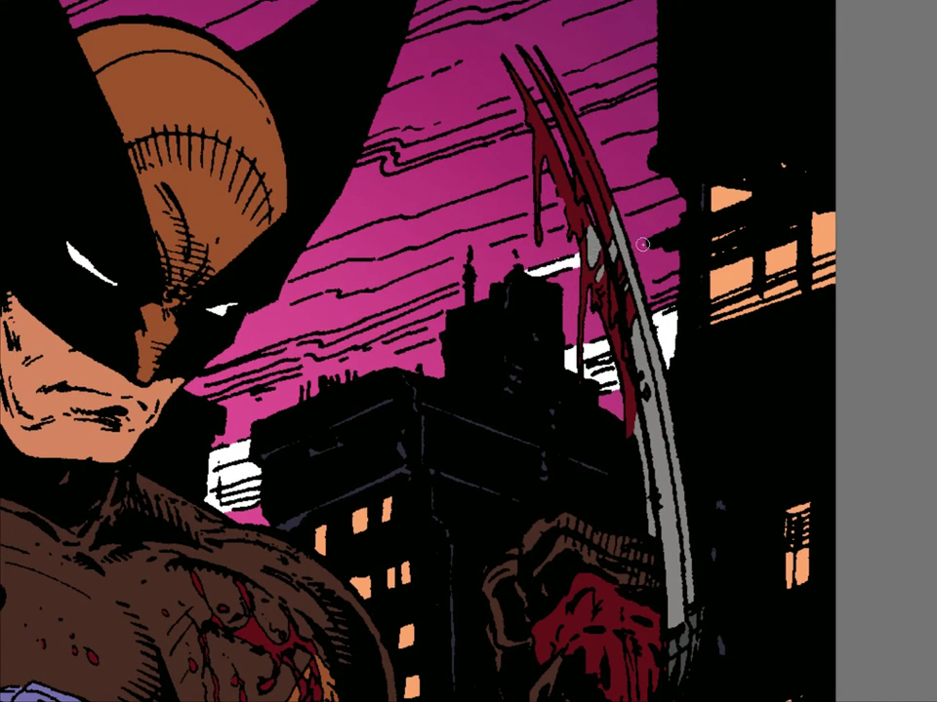
left_click_drag(527, 272, 653, 238)
mouse_move(530, 280)
left_mouse_down()
mouse_move(200, 387)
mouse_move(222, 380)
left_mouse_up()
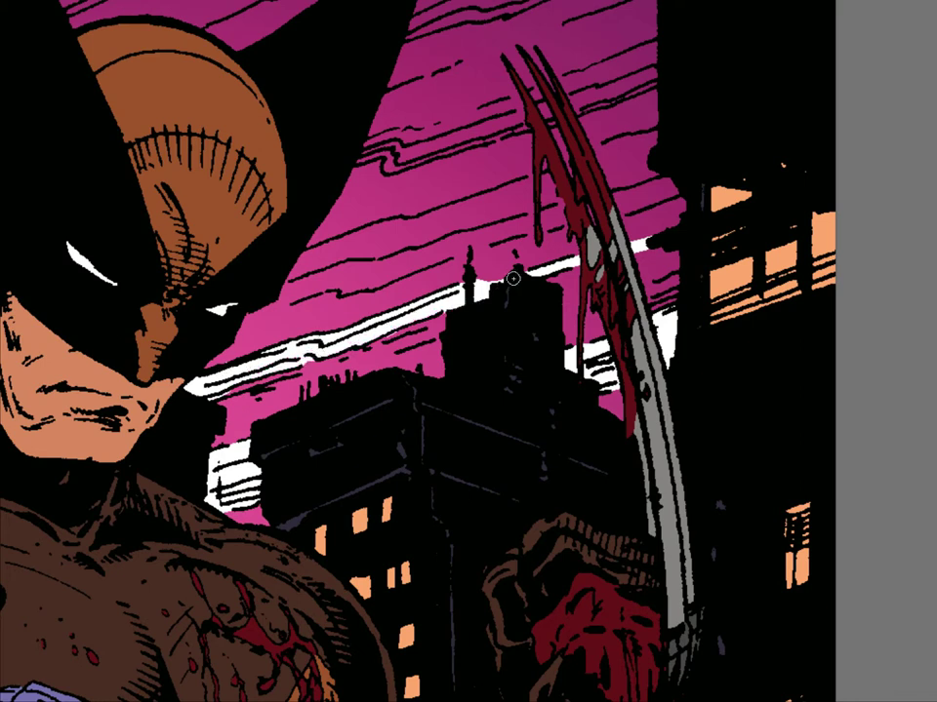
- Set the Eraser's mode to Pencil for hard-edged corrections to the clouds
key("Tab")
left_click(138, 27)
left_click(119, 37)
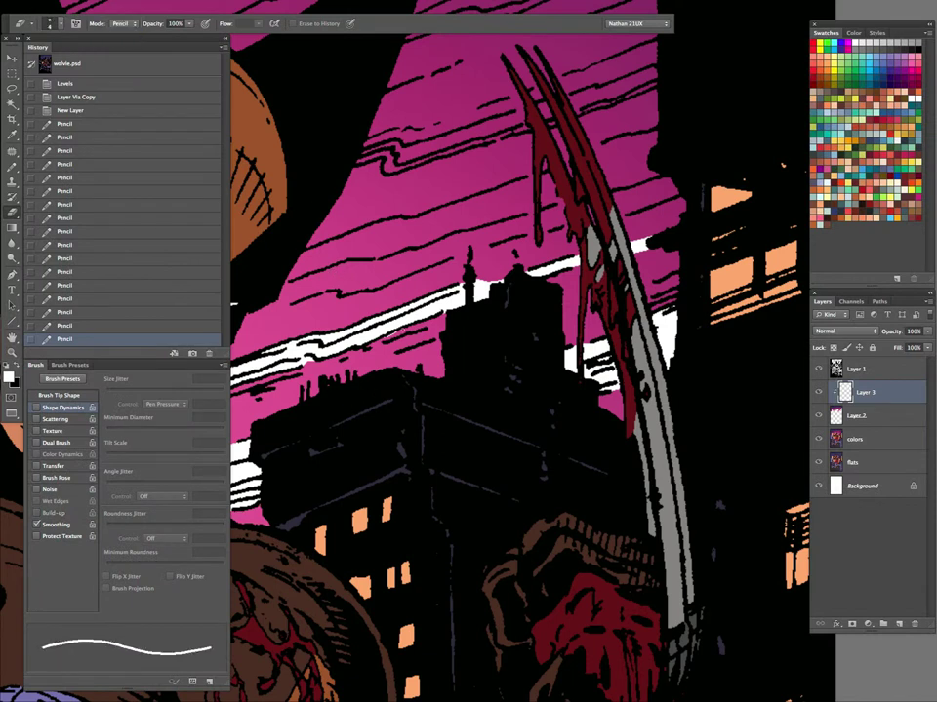
key("Tab")
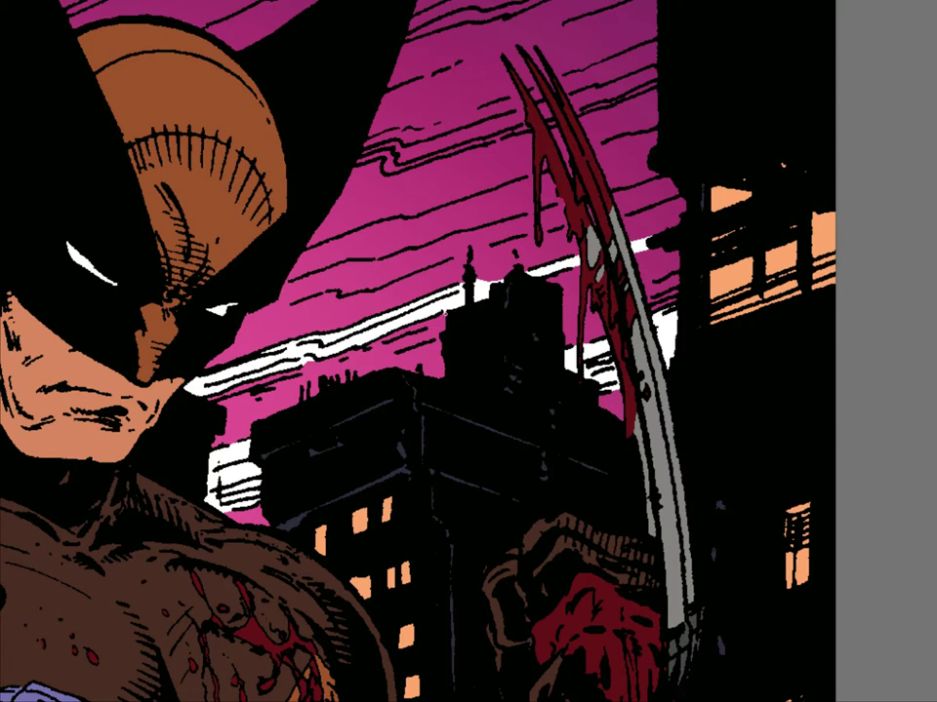
- Paint a wide white cloud band with a larger pencil from the building edge, behind the claws, to the mask
left_click_drag(561, 307, 532, 380)
key("]")
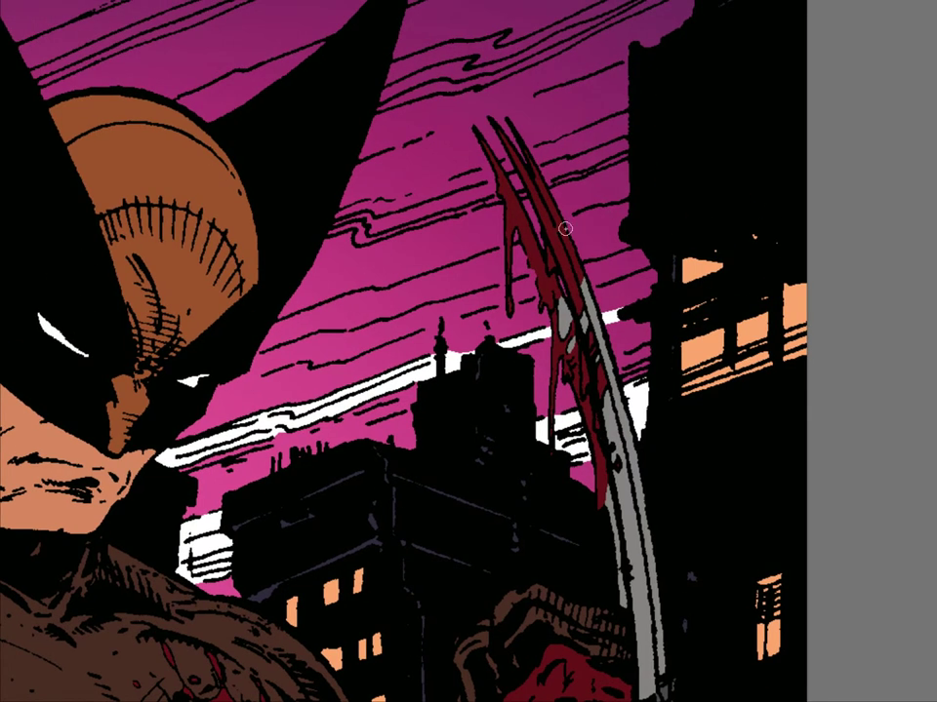
mouse_move(588, 221)
left_mouse_down()
mouse_move(630, 205)
mouse_move(571, 237)
mouse_move(569, 247)
mouse_move(631, 267)
left_mouse_up()
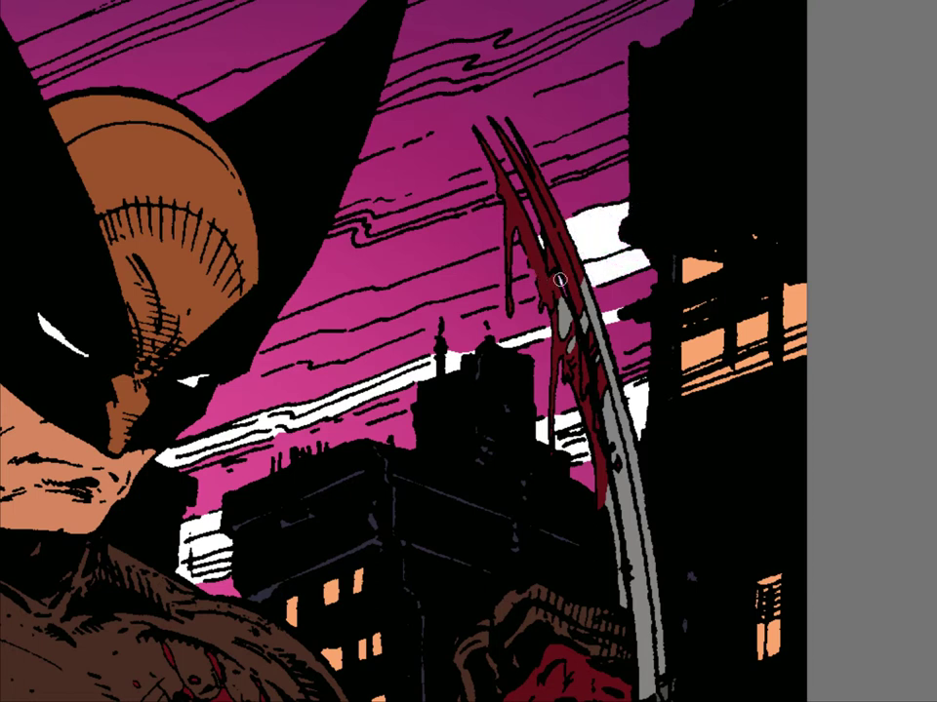
left_click_drag(502, 298, 363, 345)
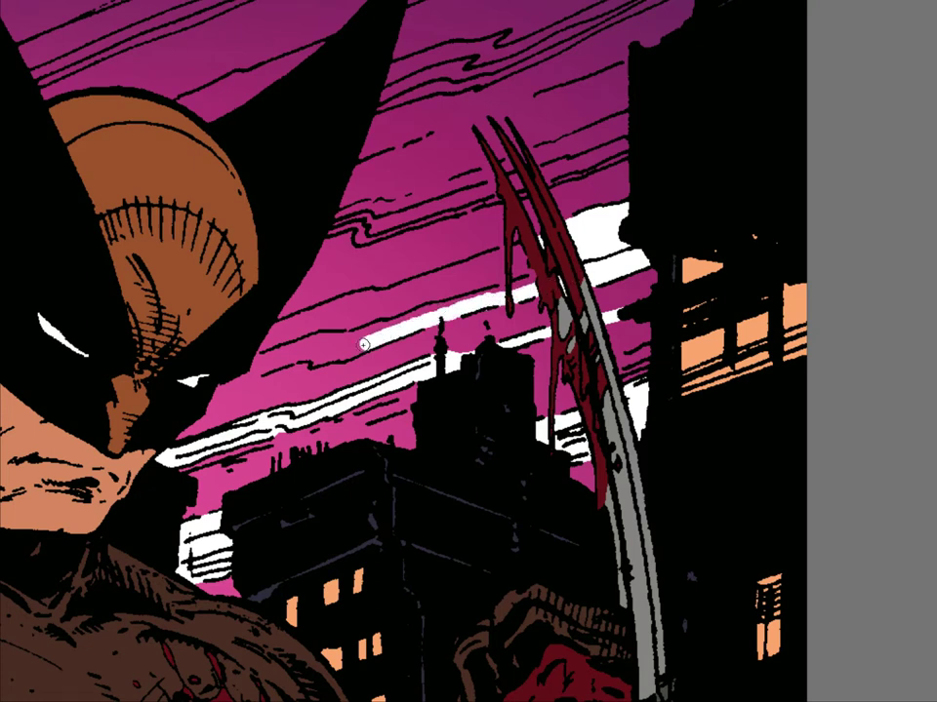
left_click_drag(287, 358, 223, 386)
mouse_move(504, 256)
left_mouse_down()
mouse_move(257, 332)
mouse_move(361, 298)
mouse_move(278, 334)
mouse_move(354, 311)
mouse_move(312, 343)
mouse_move(265, 360)
mouse_move(480, 294)
mouse_move(469, 278)
mouse_move(531, 258)
mouse_move(516, 287)
left_mouse_up()
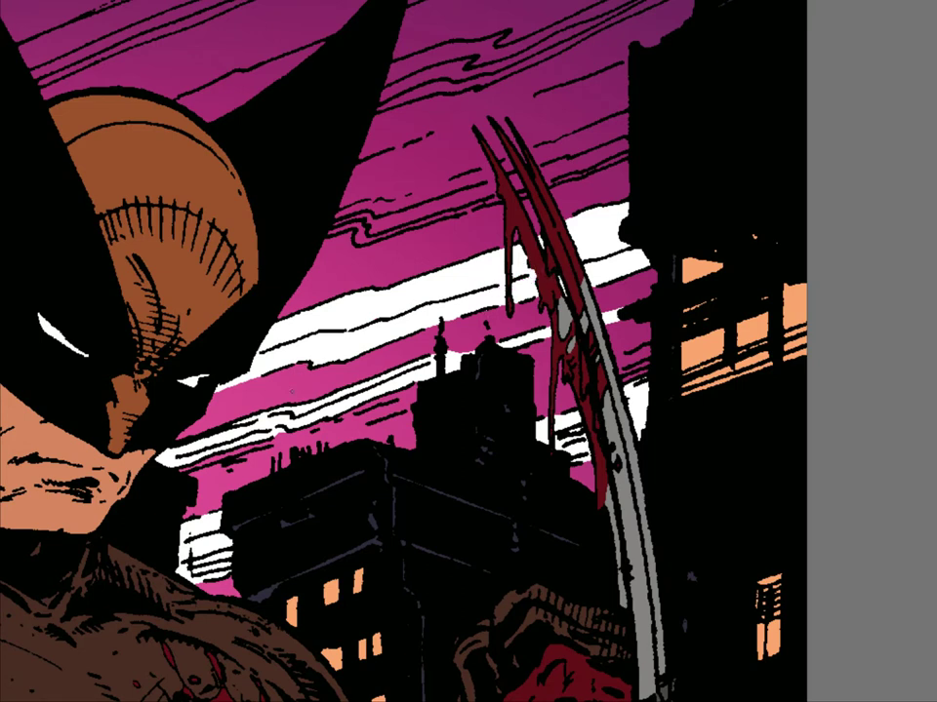
- Draw white cloud streaks along the ink lines above the claws, from the mask's ear to the building edge
scroll(476, 283, "up", 3)
scroll(570, 263, "down", 3)
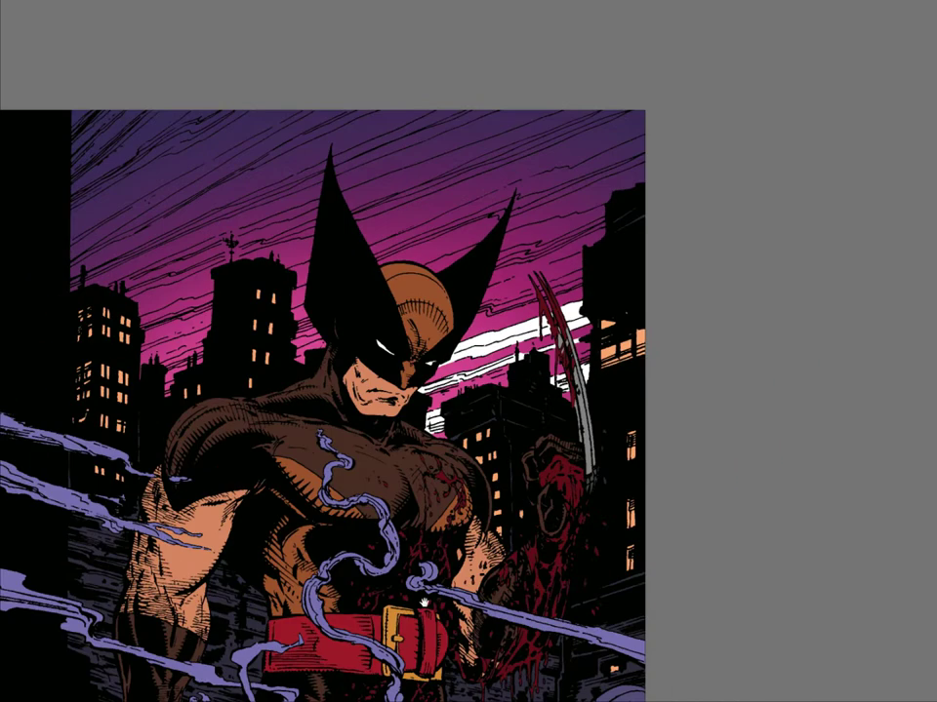
scroll(577, 262, "up", 4)
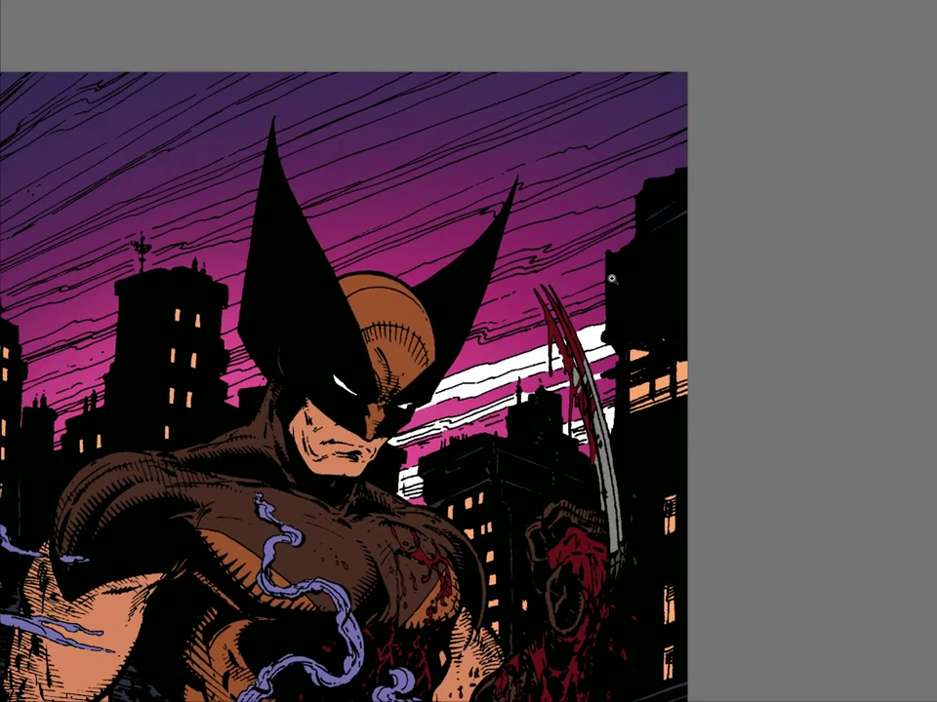
scroll(522, 240, "up", 2)
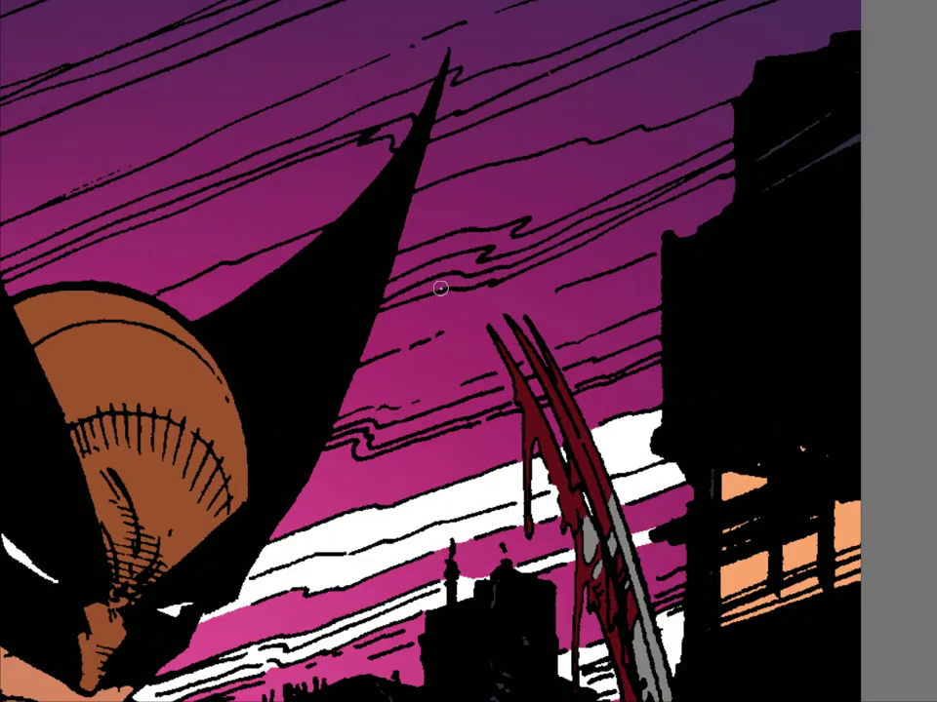
left_click_drag(440, 288, 357, 326)
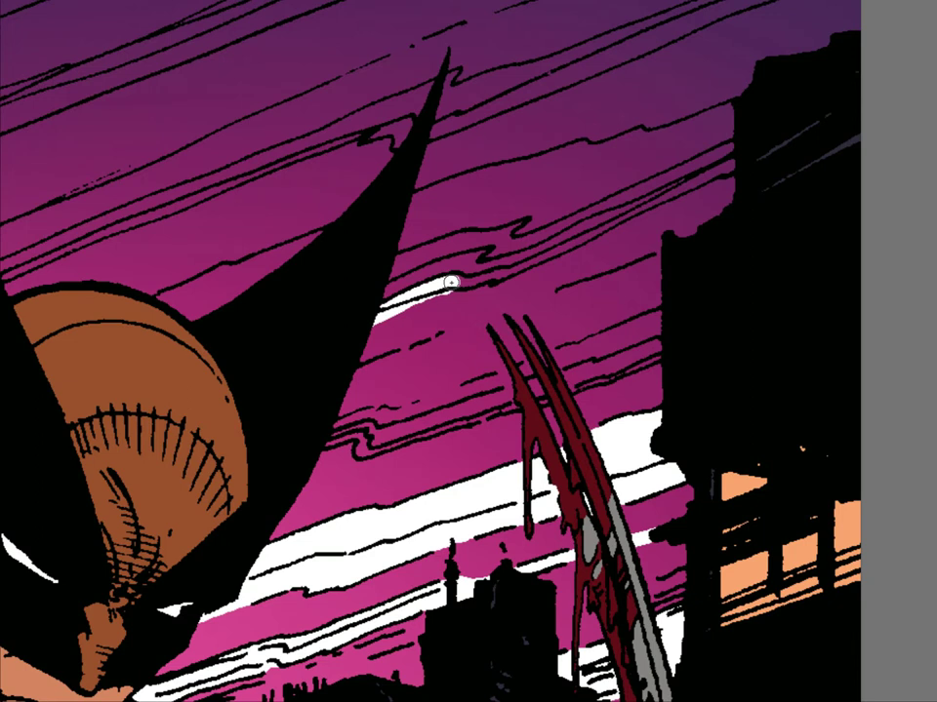
mouse_move(458, 282)
left_mouse_down()
mouse_move(523, 270)
mouse_move(712, 179)
left_mouse_up()
mouse_move(652, 207)
left_mouse_down()
mouse_move(730, 167)
mouse_move(669, 174)
mouse_move(620, 194)
left_mouse_up()
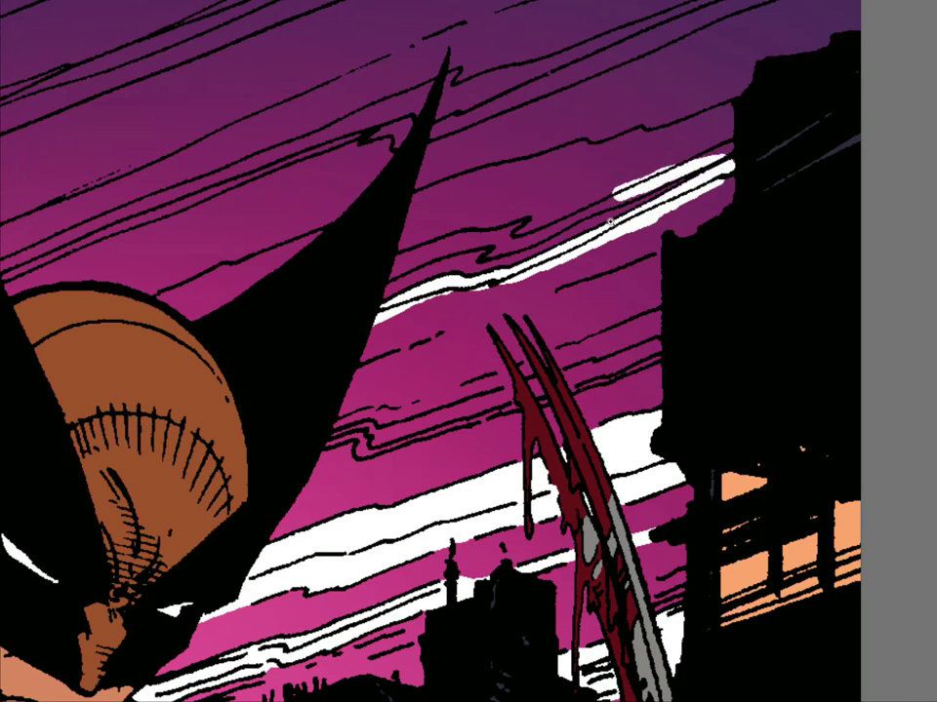
- Add thin white streaks along the higher ink lines beside the mask's ear and across the sky behind the claw tips
scroll(609, 222, "up", 2)
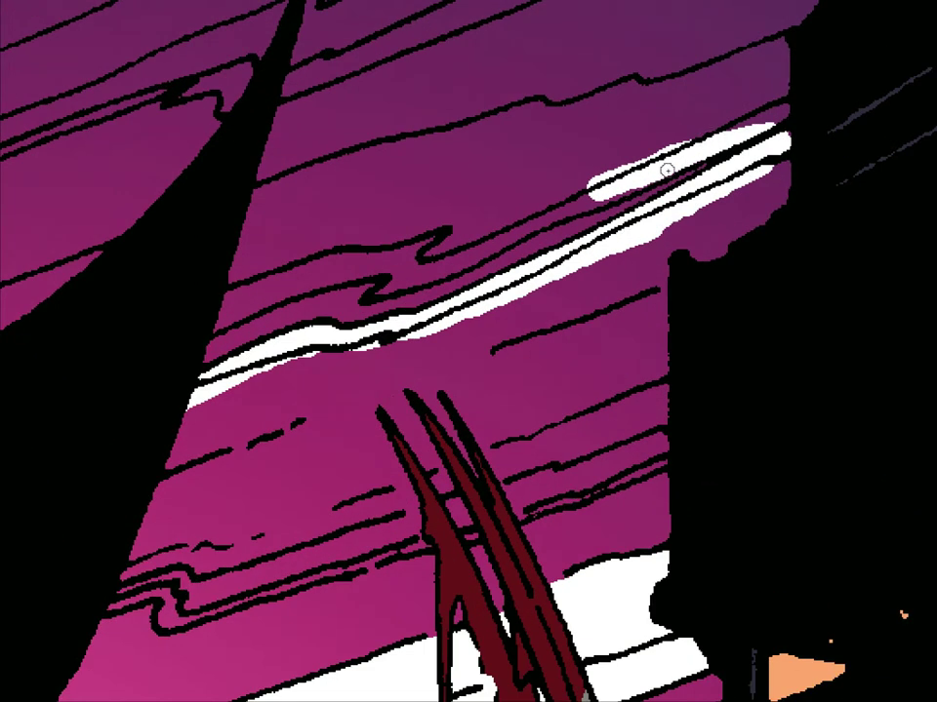
mouse_move(607, 198)
left_mouse_down()
mouse_move(406, 283)
mouse_move(386, 289)
mouse_move(383, 271)
mouse_move(349, 277)
mouse_move(220, 322)
left_mouse_up()
mouse_move(234, 239)
left_mouse_down()
mouse_move(256, 193)
mouse_move(533, 103)
mouse_move(614, 112)
mouse_move(572, 109)
mouse_move(632, 86)
mouse_move(684, 84)
mouse_move(659, 91)
mouse_move(803, 38)
left_mouse_up()
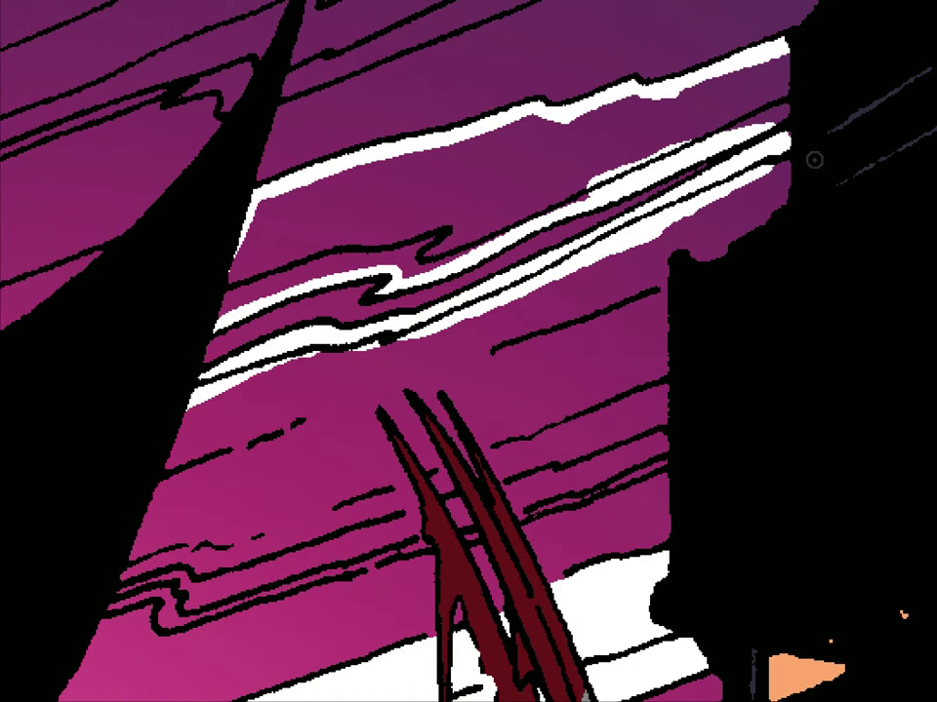
mouse_move(563, 496)
left_mouse_down()
mouse_move(595, 380)
mouse_move(701, 338)
left_mouse_up()
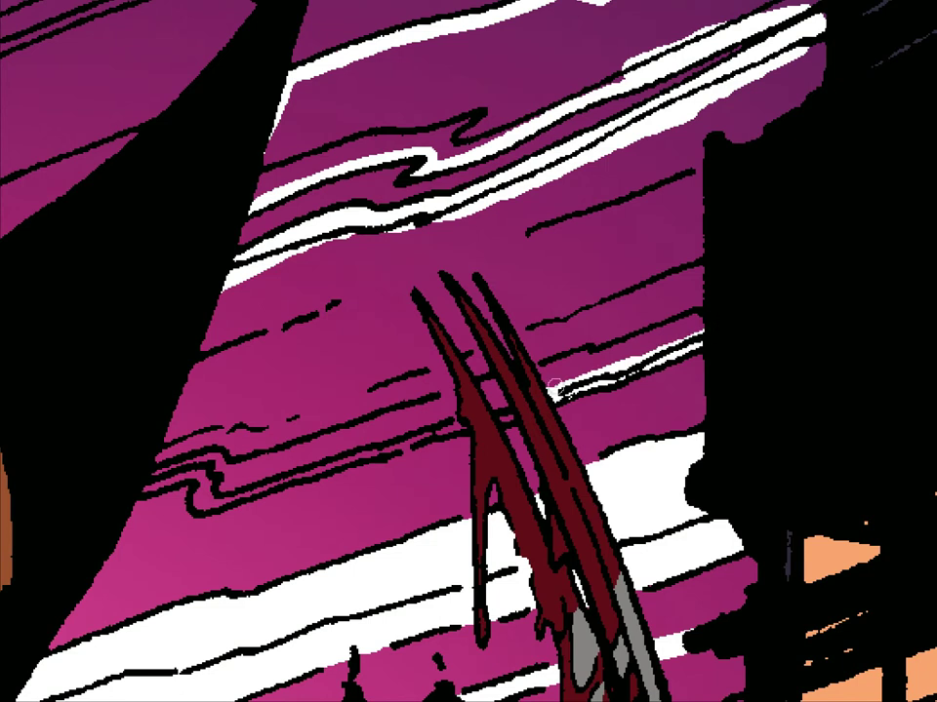
mouse_move(458, 424)
left_mouse_down()
mouse_move(200, 503)
mouse_move(199, 476)
mouse_move(151, 480)
left_mouse_up()
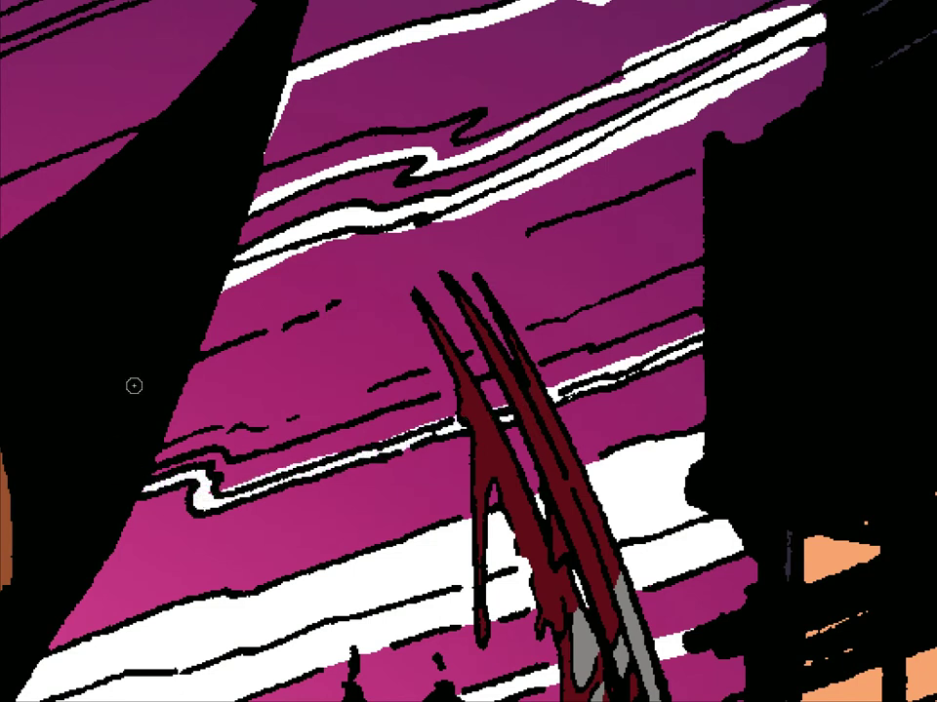
left_click_drag(843, 99, 543, 373)
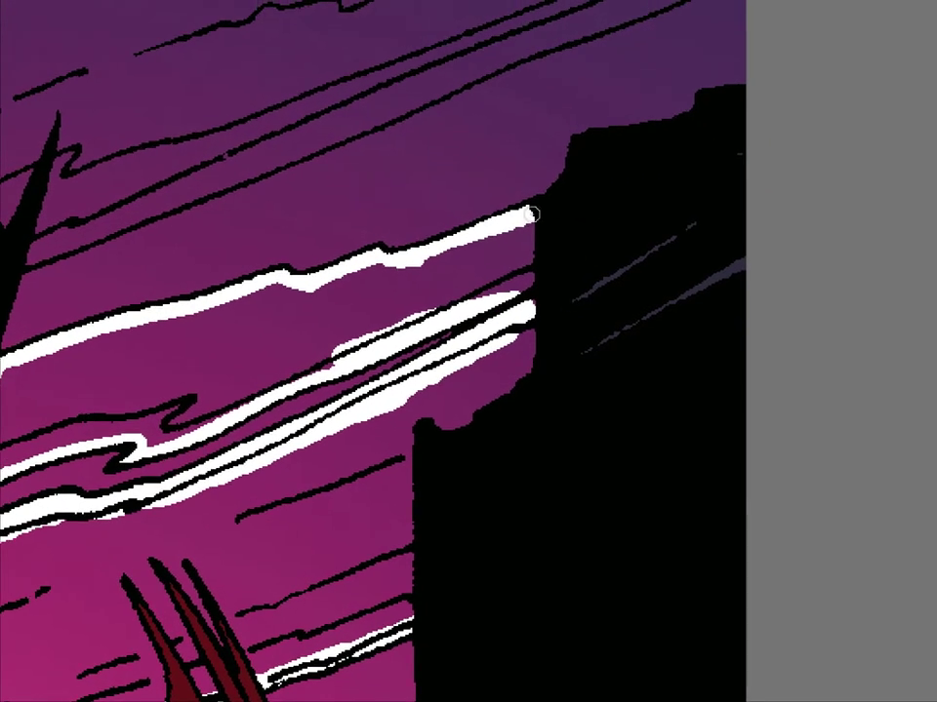
left_click(365, 528)
key("ctrl+z")
left_click_drag(481, 395, 720, 231)
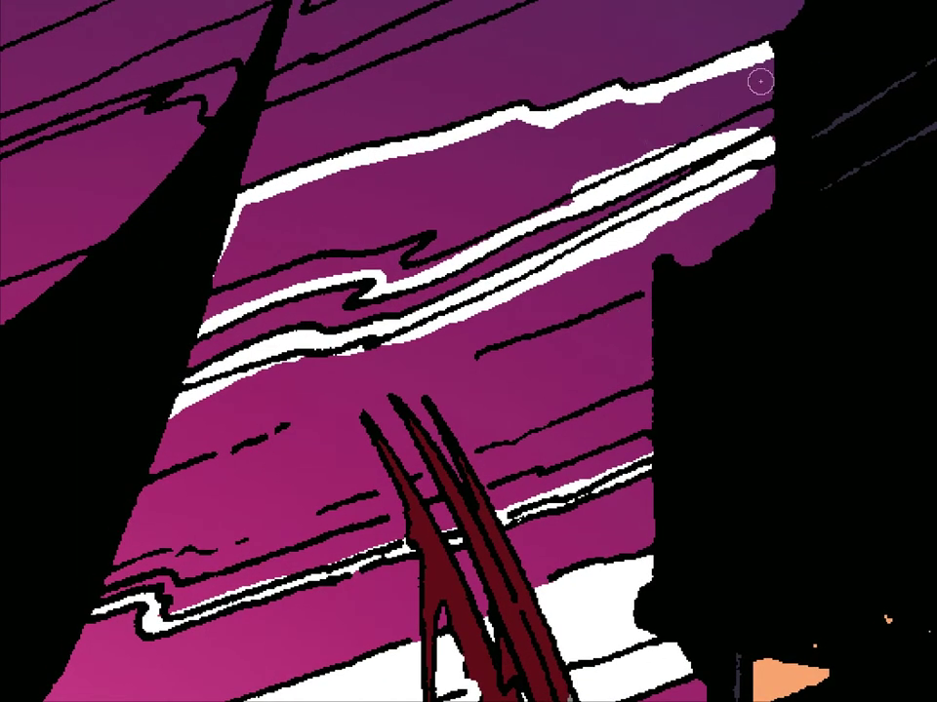
- Fill the sky around and above the claws with white using a larger pencil, leaving thin magenta gaps between ink lines
key("bracketright")
key("bracketright")
key("bracketright")
mouse_move(771, 81)
left_mouse_down()
mouse_move(737, 107)
mouse_move(693, 102)
mouse_move(434, 167)
mouse_move(203, 252)
mouse_move(195, 308)
mouse_move(292, 229)
mouse_move(355, 230)
mouse_move(601, 164)
mouse_move(598, 179)
mouse_move(403, 260)
mouse_move(464, 242)
mouse_move(378, 361)
mouse_move(146, 445)
mouse_move(473, 324)
mouse_move(772, 178)
mouse_move(794, 196)
mouse_move(450, 377)
mouse_move(655, 328)
mouse_move(554, 395)
mouse_move(680, 422)
mouse_move(514, 434)
mouse_move(514, 343)
mouse_move(137, 503)
mouse_move(157, 548)
mouse_move(199, 558)
mouse_move(380, 528)
mouse_move(251, 554)
mouse_move(293, 469)
mouse_move(203, 535)
mouse_move(264, 491)
left_mouse_up()
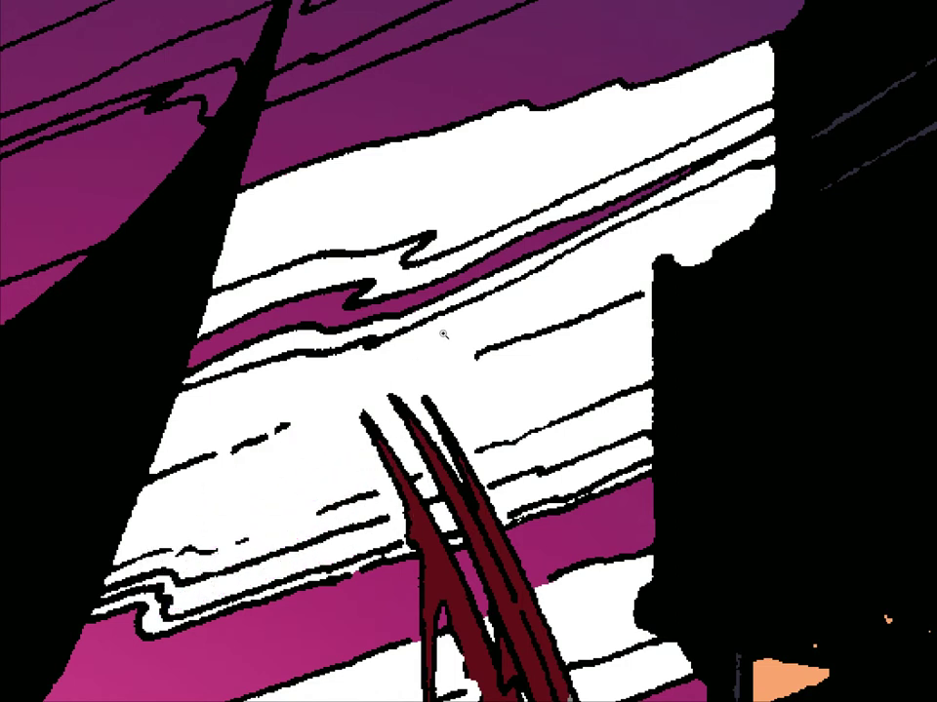
- Paint the cloud between the cowl's dome and the mask's far ear white, up to its ink line
scroll(445, 335, "down", 3)
left_click_drag(377, 426, 591, 391)
scroll(614, 296, "up", 1)
scroll(614, 296, "up", 2)
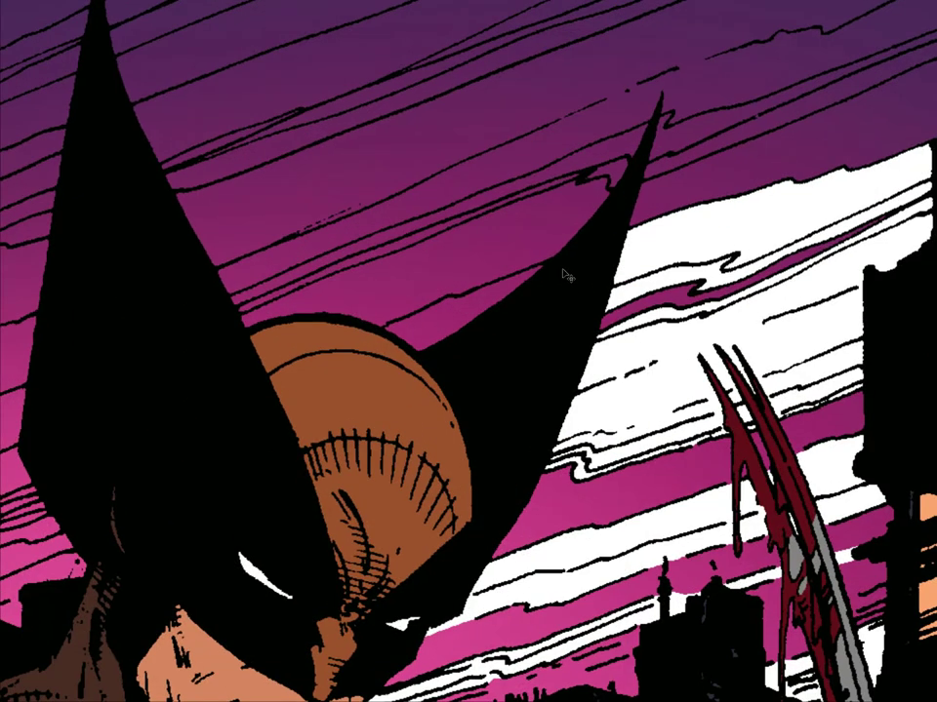
mouse_move(434, 320)
left_mouse_down()
mouse_move(502, 289)
mouse_move(395, 335)
mouse_move(462, 325)
mouse_move(480, 312)
left_mouse_up()
left_click_drag(404, 324, 629, 302)
mouse_move(684, 343)
left_mouse_down()
mouse_move(486, 402)
mouse_move(608, 400)
left_mouse_up()
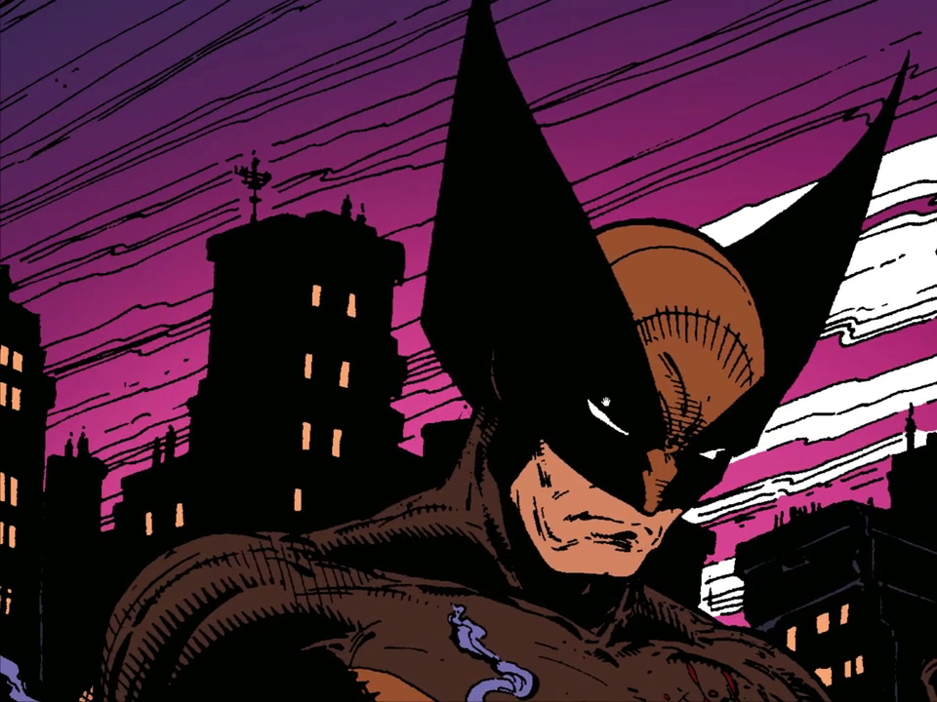
- Paint white clouds in the sky gap between the central tower and the mask's near ear
mouse_move(431, 326)
left_mouse_down()
mouse_move(410, 333)
mouse_move(440, 362)
left_mouse_up()
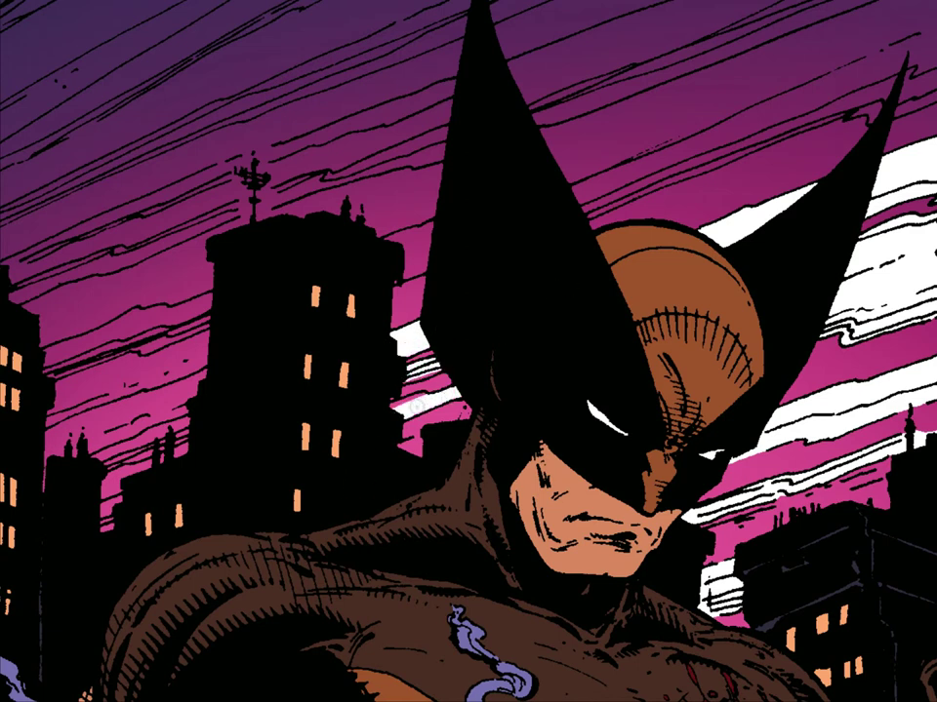
mouse_move(404, 406)
left_mouse_down()
mouse_move(453, 368)
mouse_move(688, 343)
left_mouse_up()
mouse_move(390, 354)
left_mouse_down()
mouse_move(332, 378)
mouse_move(355, 396)
left_mouse_up()
- Paint a wide white cloud and narrower streaks beneath it between the left building and the central tower
left_click_drag(481, 458, 539, 424)
mouse_move(489, 306)
left_mouse_down()
mouse_move(496, 316)
mouse_move(523, 271)
left_mouse_up()
left_click_drag(414, 332, 408, 344)
mouse_move(381, 361)
left_mouse_down()
mouse_move(310, 382)
mouse_move(251, 424)
mouse_move(208, 423)
mouse_move(178, 480)
mouse_move(273, 389)
left_mouse_up()
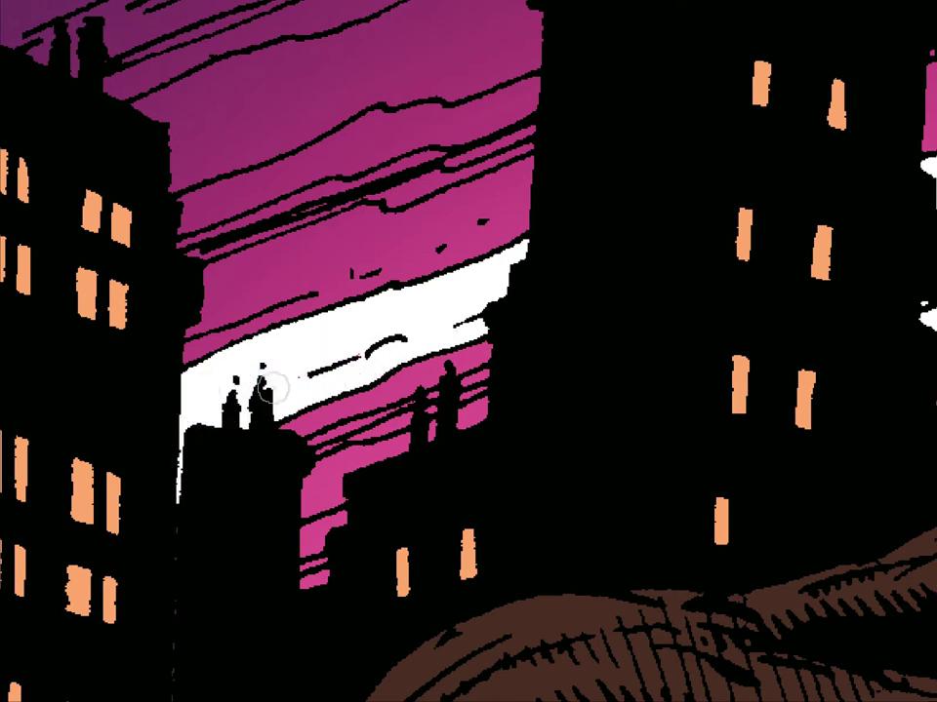
left_click_drag(325, 440, 497, 375)
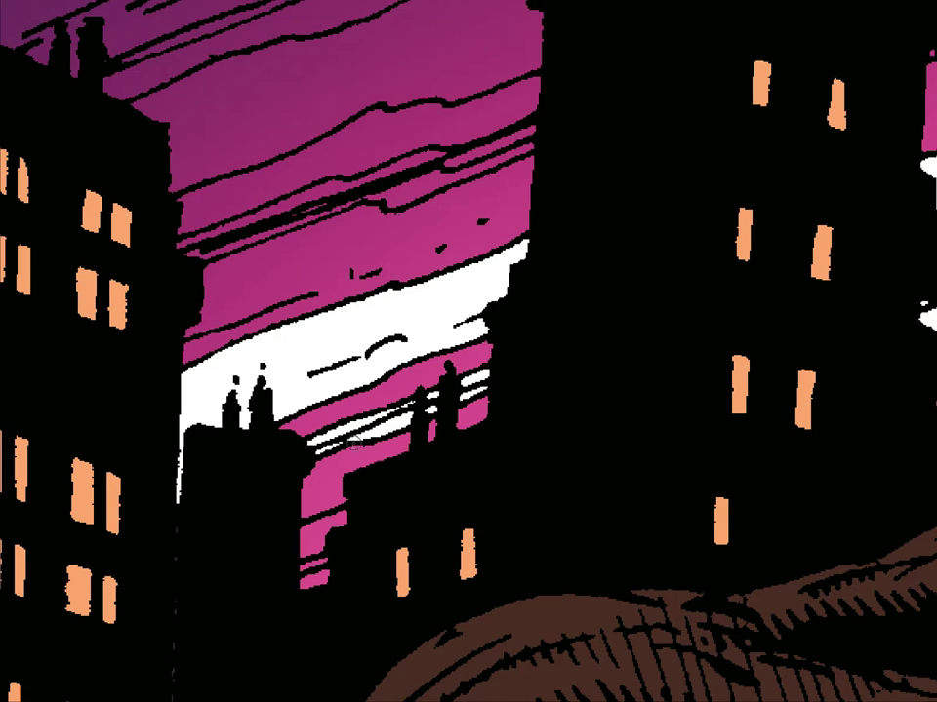
left_click_drag(355, 442, 359, 488)
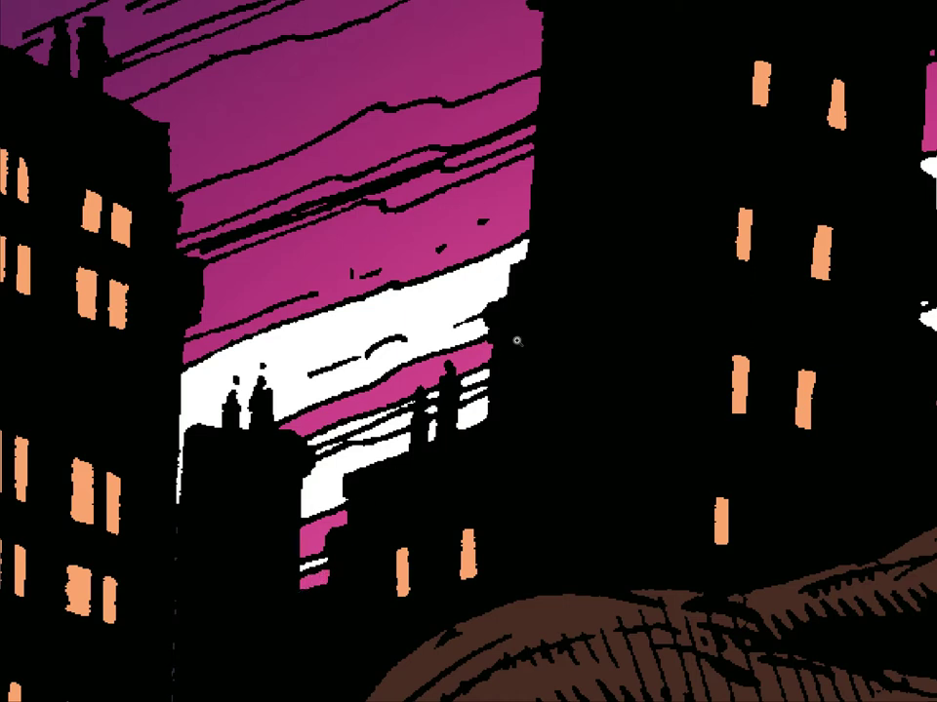
- Draw a white streak beneath the jagged ink line above the right-hand building, out to the artwork's edge
scroll(519, 342, "down", 5)
left_click_drag(673, 383, 439, 454)
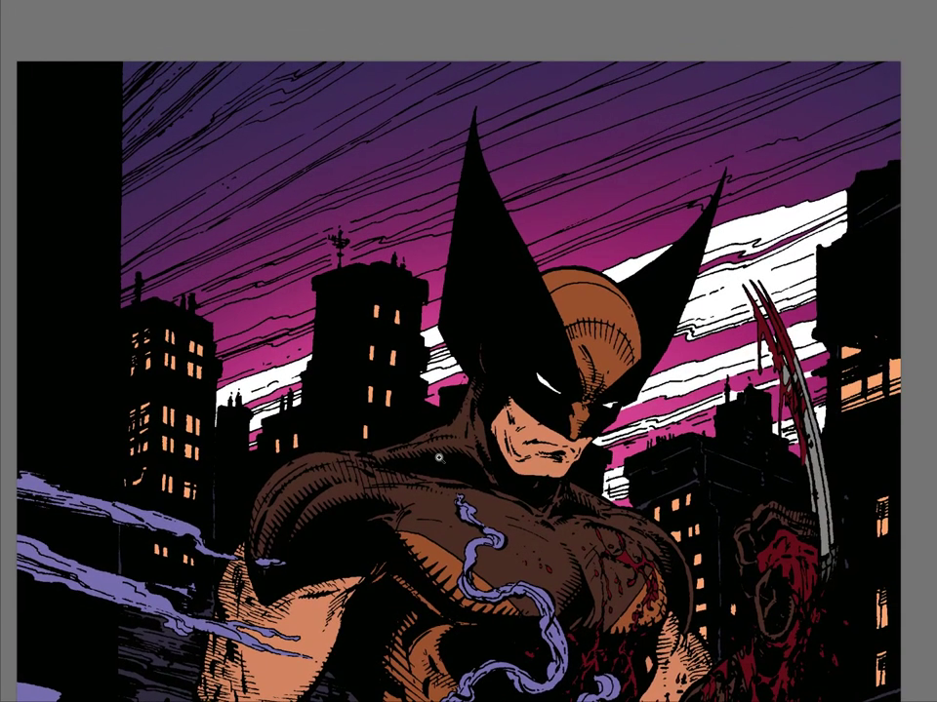
left_click_drag(631, 506, 572, 515)
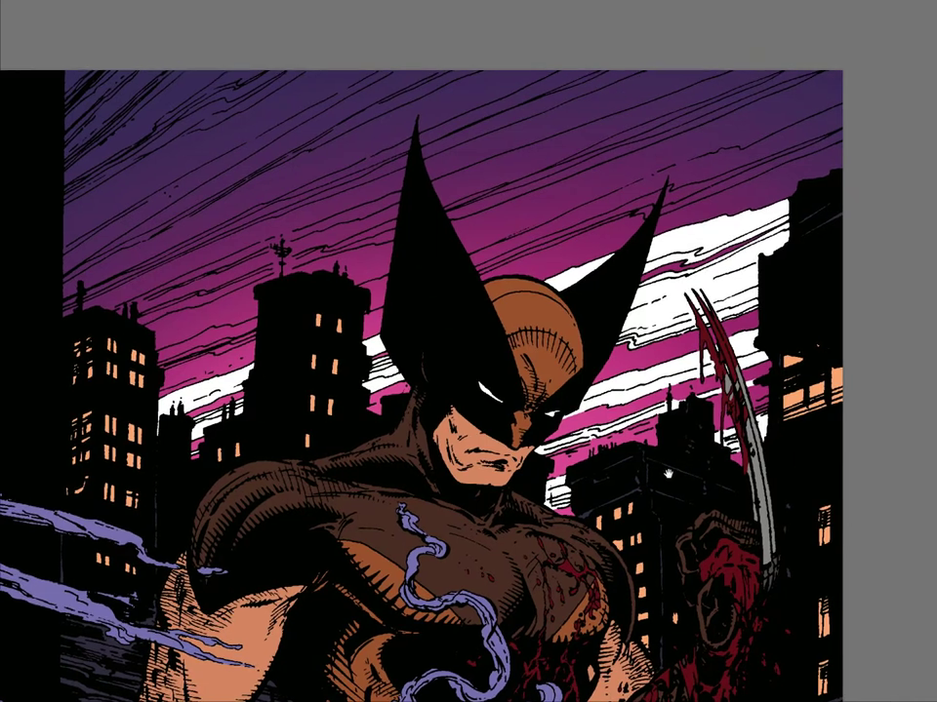
left_click_drag(717, 468, 594, 603)
scroll(722, 395, "up", 10)
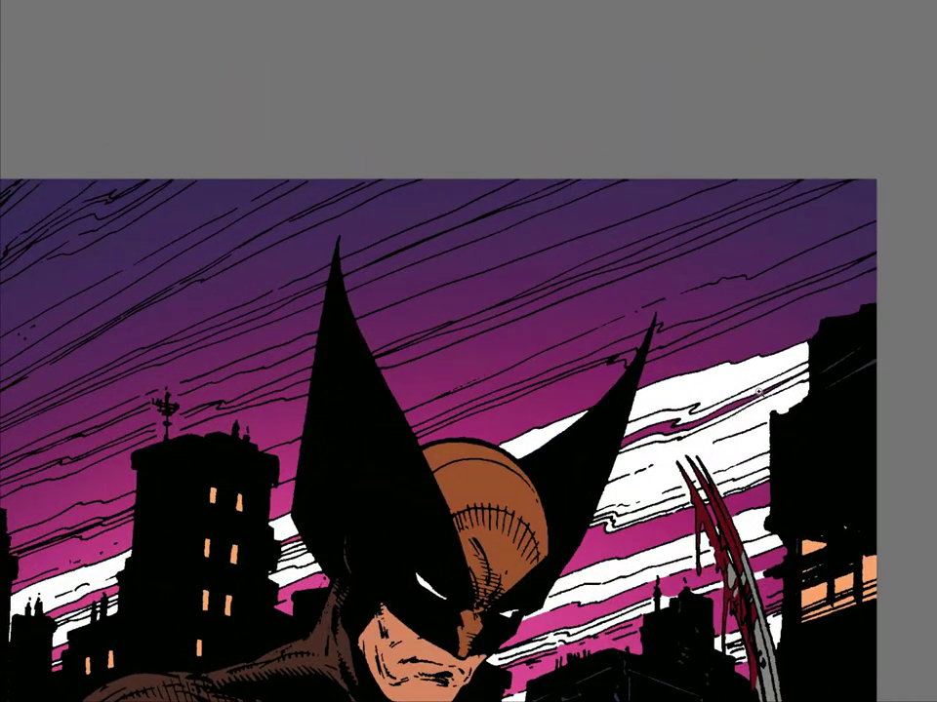
scroll(711, 197, "up", 2)
mouse_move(685, 182)
left_mouse_down()
mouse_move(731, 152)
mouse_move(788, 144)
mouse_move(796, 156)
left_mouse_up()
mouse_move(744, 237)
left_mouse_down()
mouse_move(697, 247)
mouse_move(267, 435)
left_mouse_up()
left_click_drag(322, 354, 351, 344)
mouse_move(386, 327)
left_mouse_down()
mouse_move(597, 225)
mouse_move(759, 161)
left_mouse_up()
left_click_drag(389, 326, 347, 348)
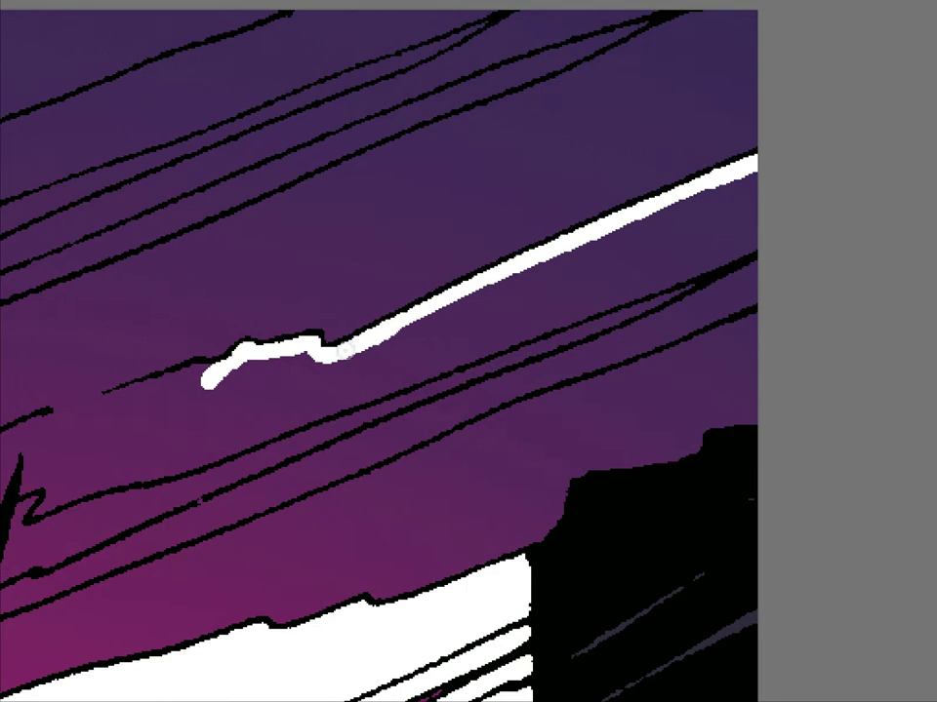
- Extend the white streak along its ink line, past the far ear's tip to the mask's near ear
scroll(233, 381, "up", 2)
mouse_move(683, 307)
left_mouse_down()
mouse_move(488, 364)
mouse_move(39, 564)
left_mouse_up()
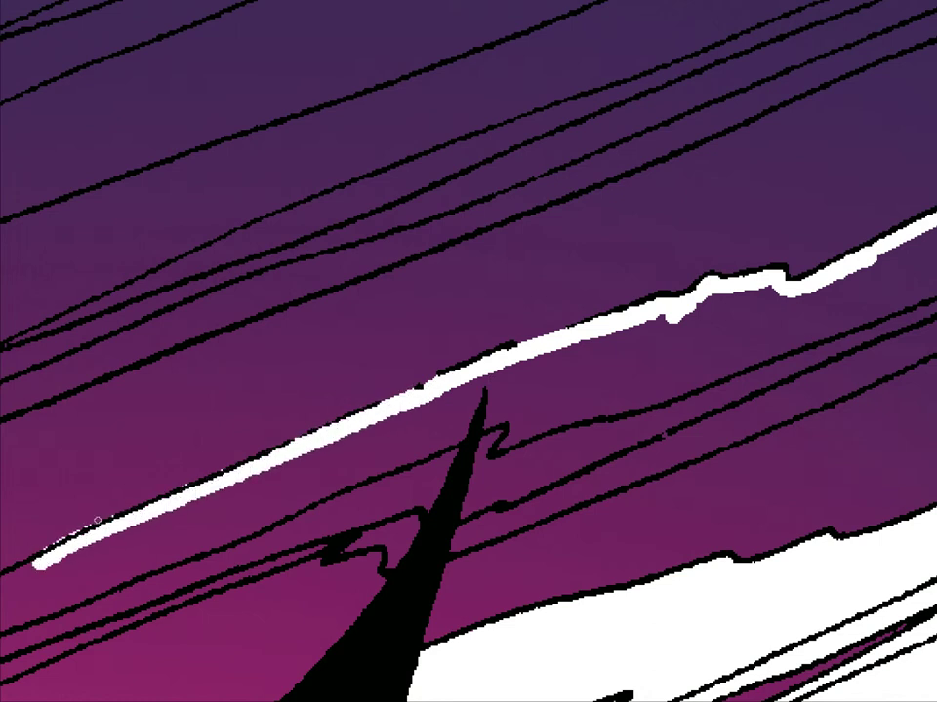
mouse_move(146, 483)
left_mouse_down()
mouse_move(457, 335)
mouse_move(628, 283)
left_mouse_up()
left_click_drag(518, 364, 122, 534)
- Paint white between the paired ink lines above the cowl and erase spill over the lines
left_click_drag(161, 607, 427, 490)
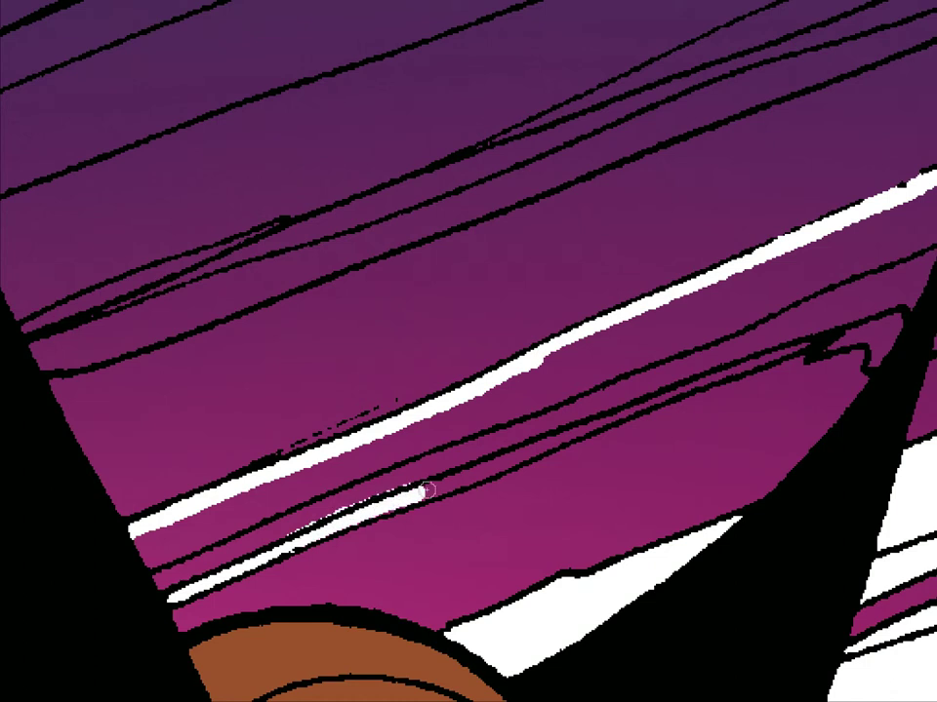
scroll(555, 420, "up", 3)
mouse_move(700, 351)
left_mouse_down()
mouse_move(502, 449)
mouse_move(290, 535)
left_mouse_up()
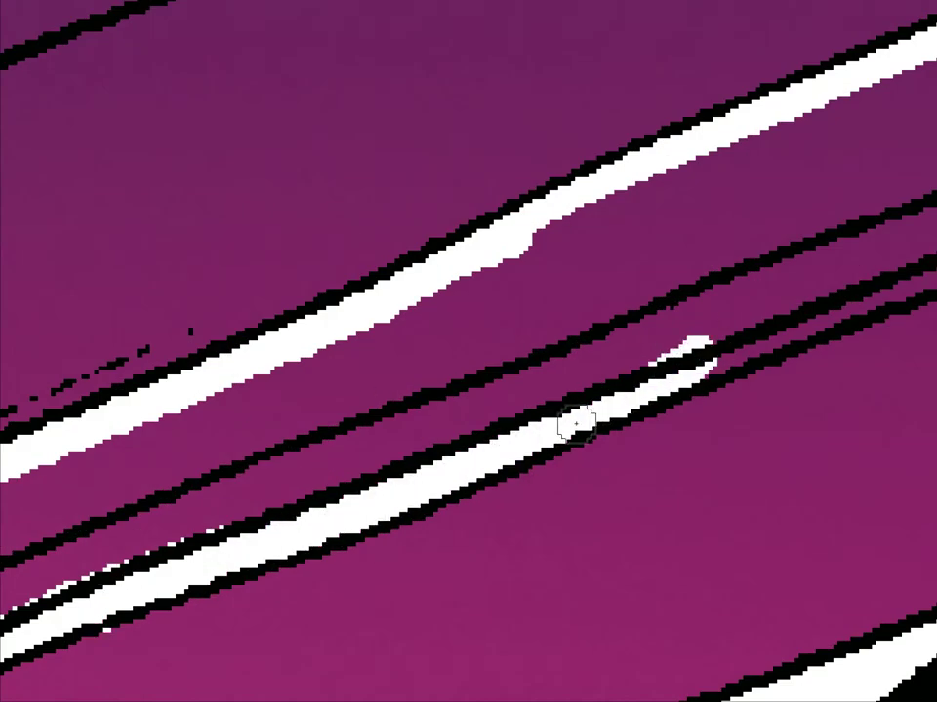
left_click_drag(795, 389, 396, 450)
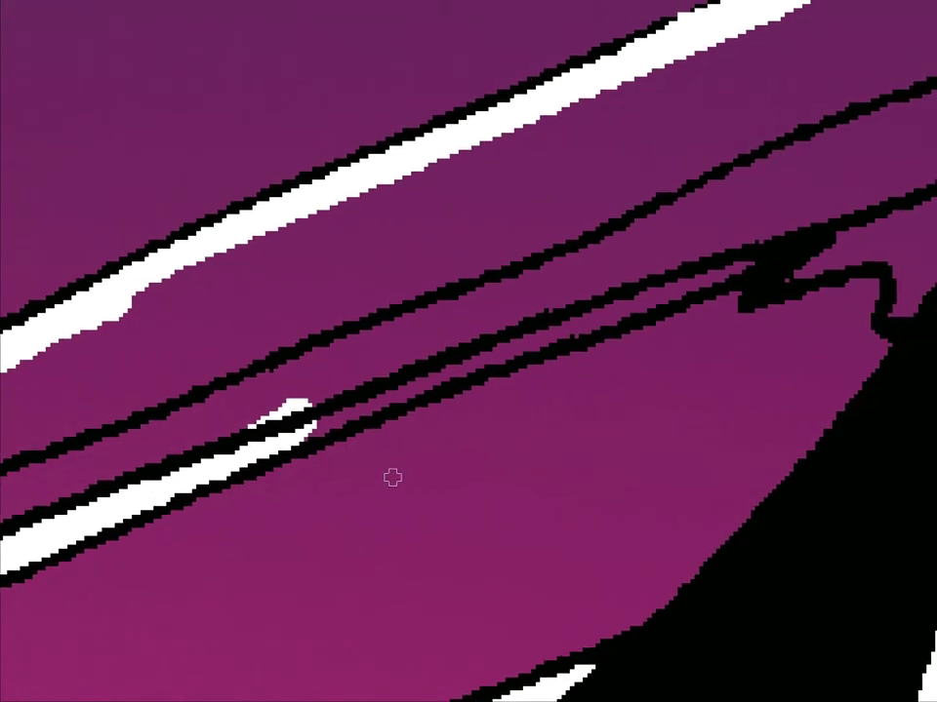
- Lasso the cloud band beneath the long streak, from the mask's near ear to the artwork's edge, and fill it with white
scroll(466, 413, "down", 3)
key("l")
key("Tab")
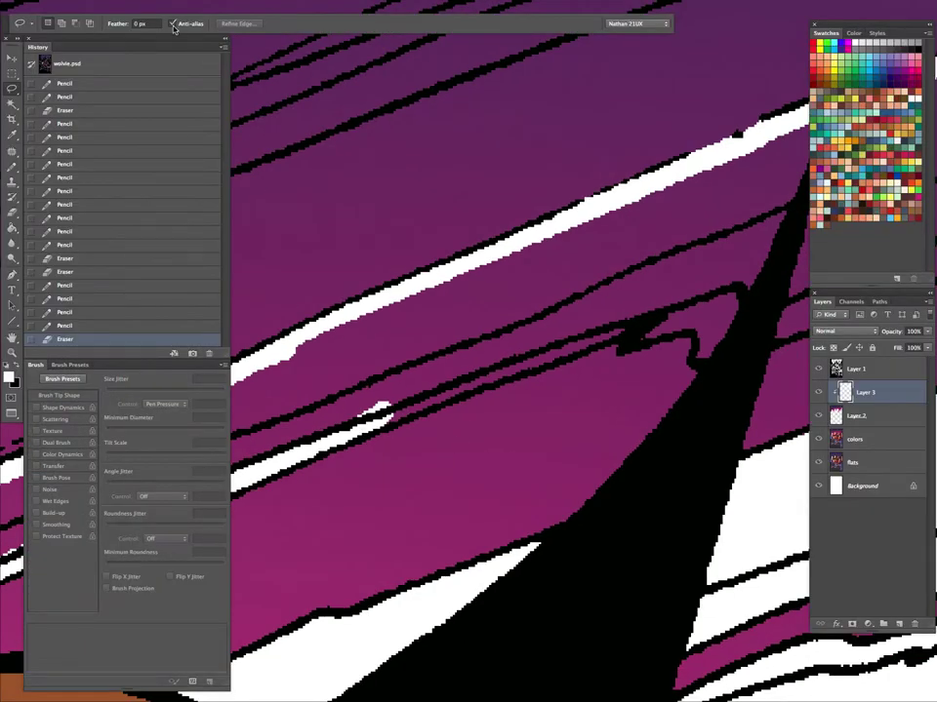
key("Tab")
mouse_move(348, 311)
left_mouse_down()
mouse_move(35, 490)
mouse_move(149, 541)
mouse_move(99, 597)
mouse_move(159, 644)
mouse_move(853, 376)
mouse_move(884, 250)
mouse_move(673, 312)
mouse_move(419, 438)
left_mouse_up()
left_click_drag(793, 360, 251, 458)
mouse_move(316, 470)
left_mouse_down()
mouse_move(417, 434)
mouse_move(569, 450)
mouse_move(899, 320)
mouse_move(920, 146)
mouse_move(683, 186)
mouse_move(509, 262)
mouse_move(433, 310)
mouse_move(400, 378)
mouse_move(400, 285)
left_mouse_up()
mouse_move(694, 292)
left_mouse_down()
mouse_move(587, 305)
mouse_move(38, 464)
left_mouse_up()
left_click_drag(217, 309, 258, 271)
mouse_move(369, 270)
left_mouse_down()
mouse_move(644, 129)
mouse_move(779, 84)
mouse_move(793, 68)
mouse_move(891, 47)
mouse_move(849, 225)
mouse_move(827, 237)
mouse_move(593, 322)
mouse_move(238, 484)
mouse_move(101, 456)
left_mouse_up()
key("Delete")
key("ctrl+d")
- Lasso the cloud between the central tower's roof and the mask's near ear and fill it with white
scroll(466, 220, "down", 5)
left_click_drag(308, 392, 555, 381)
scroll(447, 302, "up", 4)
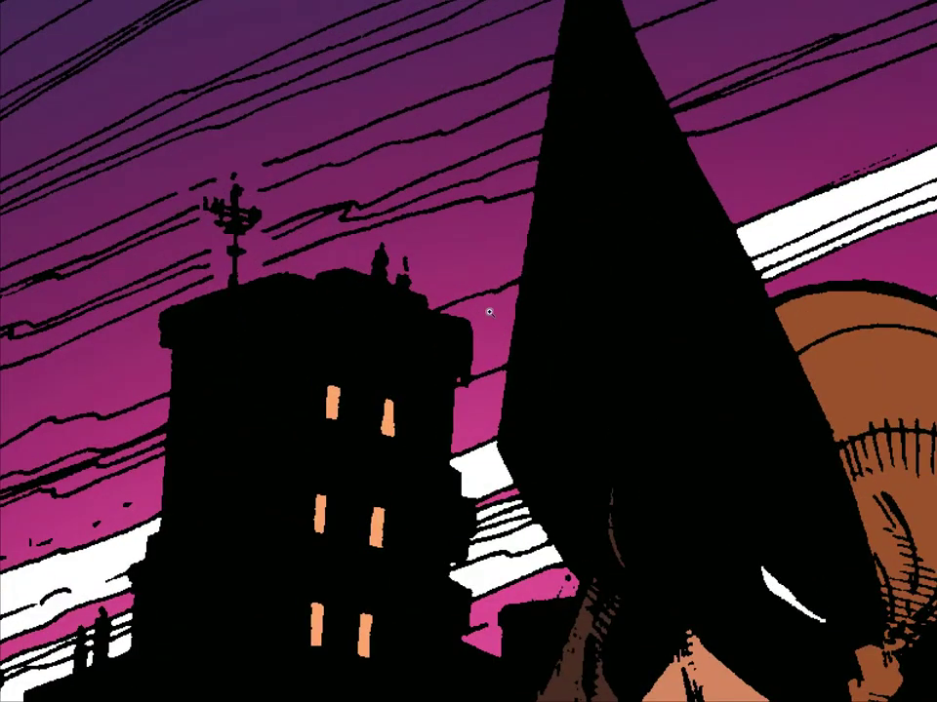
scroll(502, 306, "up", 1)
mouse_move(487, 292)
left_mouse_down()
mouse_move(407, 323)
mouse_move(436, 422)
left_mouse_up()
left_click_drag(510, 390, 575, 313)
key("alt+BackSpace")
key("ctrl+d")
- Lasso the upper cloud band between the left building and the central tower and fill it with white
left_click_drag(253, 468, 684, 307)
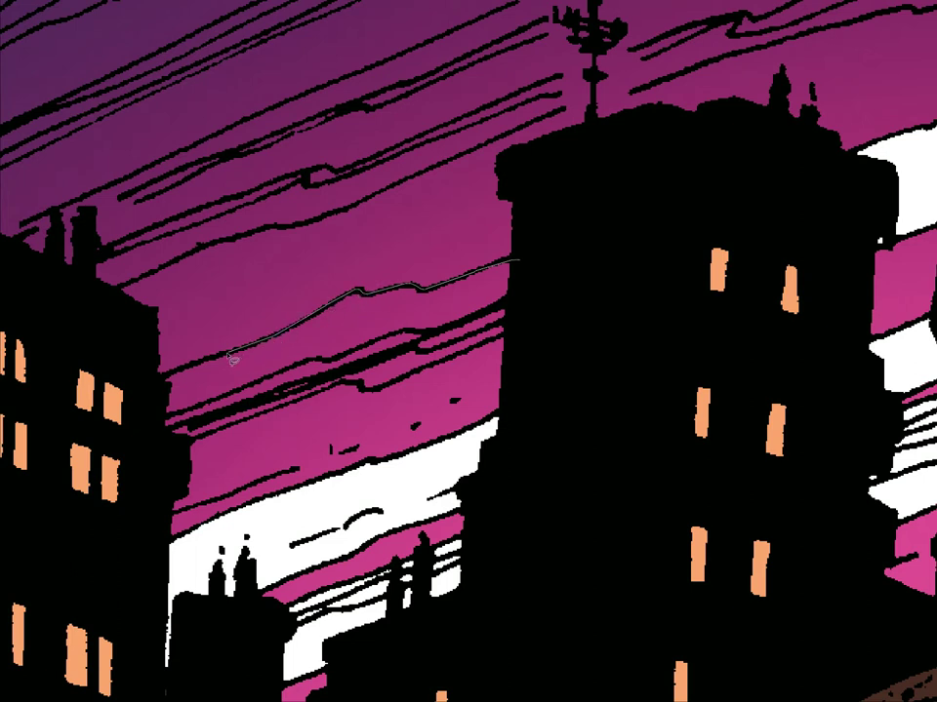
mouse_move(182, 378)
left_mouse_down()
mouse_move(170, 465)
mouse_move(184, 448)
mouse_move(334, 392)
left_mouse_up()
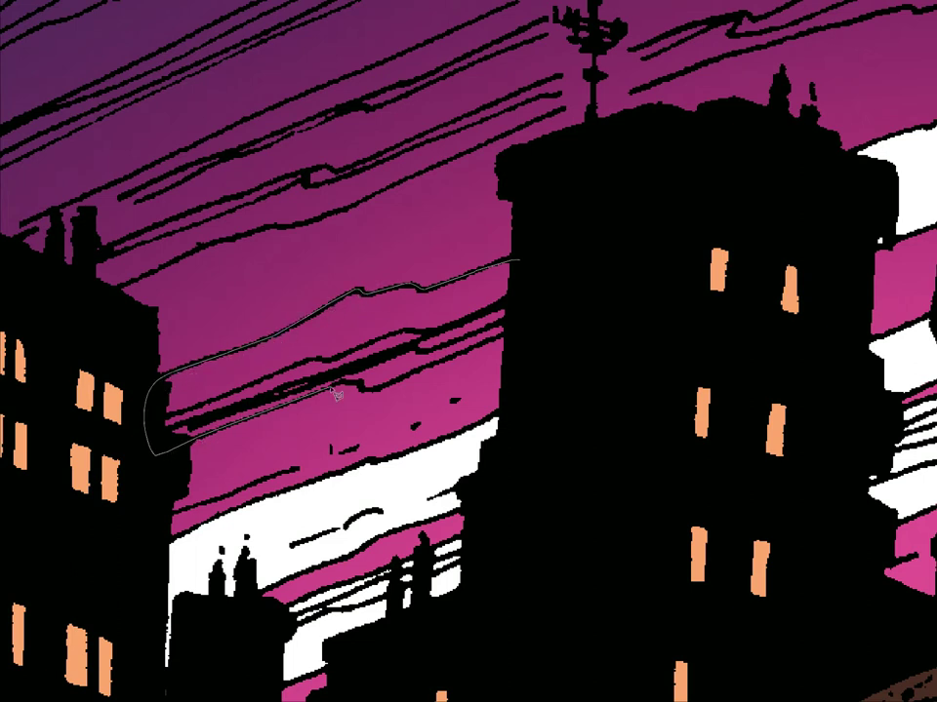
mouse_move(419, 378)
left_mouse_down()
mouse_move(502, 333)
mouse_move(511, 338)
mouse_move(548, 282)
left_mouse_up()
key("Delete")
key("ctrl+d")
- Lasso the narrow cloud band running from the mask's near ear past the rooftop antenna's base and fill it with white
left_click_drag(554, 174, 603, 424)
left_click_drag(619, 353, 535, 424)
left_click_drag(771, 430, 459, 515)
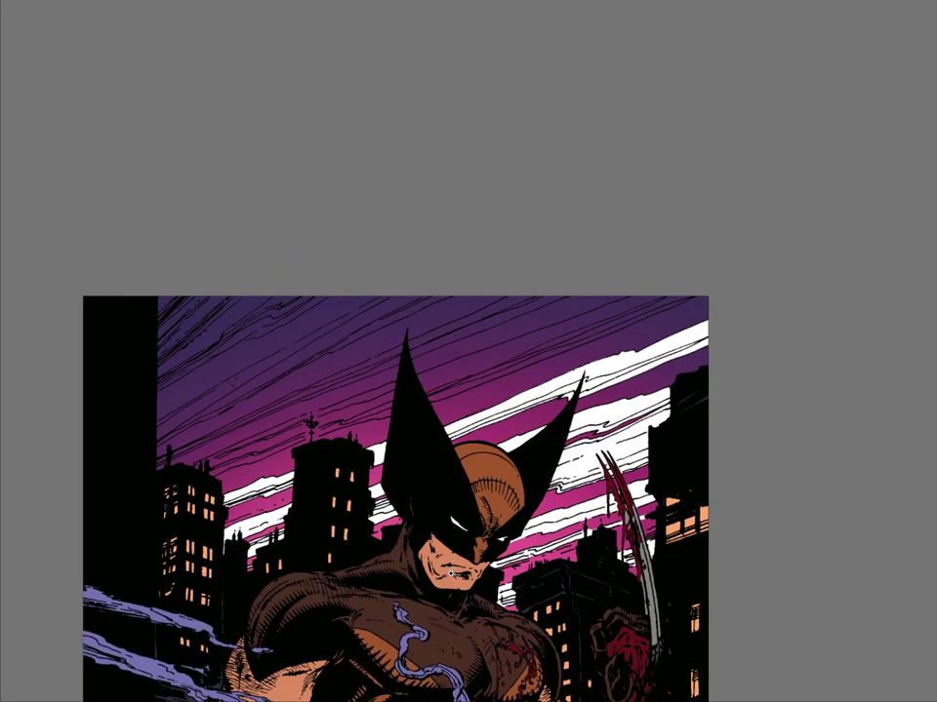
left_click_drag(363, 410, 417, 391)
left_click_drag(315, 515, 605, 414)
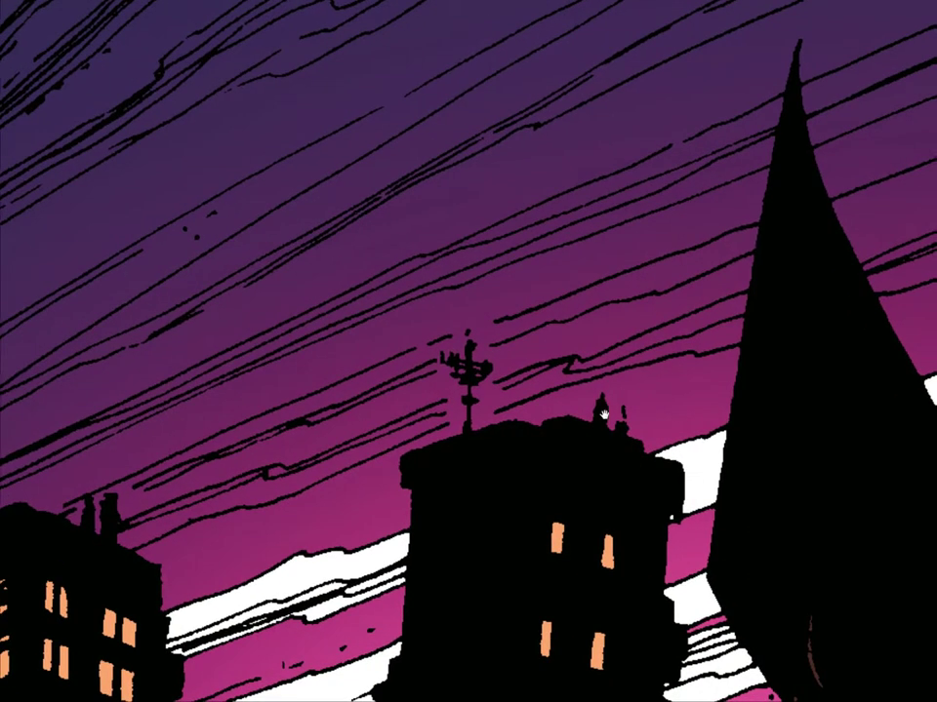
left_click_drag(653, 365, 656, 351)
left_click(809, 329)
mouse_move(491, 418)
left_mouse_down()
mouse_move(420, 445)
mouse_move(366, 451)
mouse_move(200, 527)
left_mouse_up()
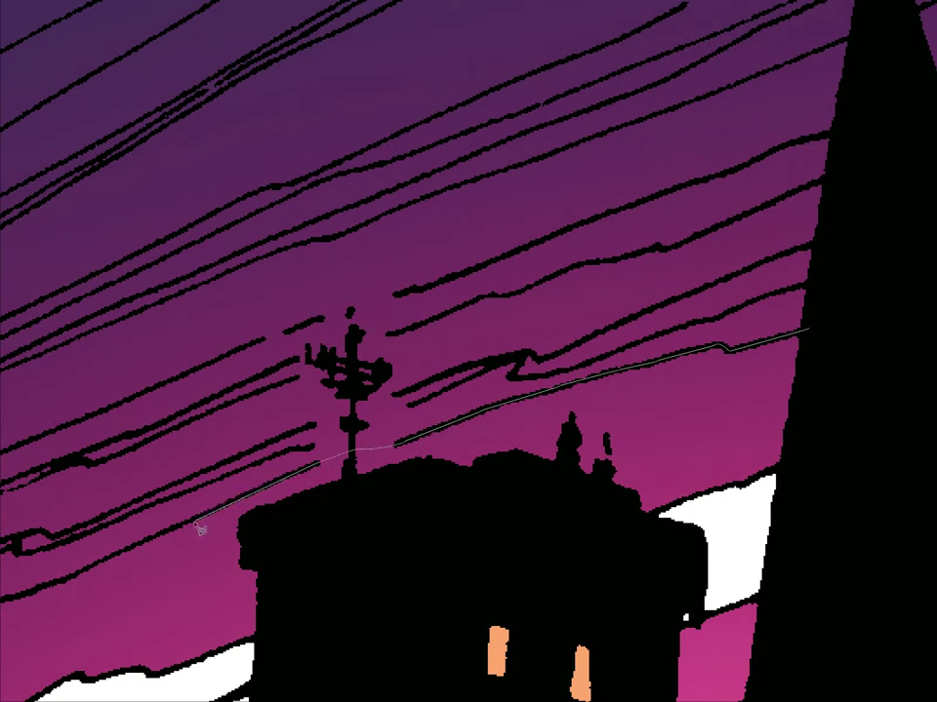
left_click_drag(212, 482, 289, 459)
left_click_drag(389, 427, 427, 406)
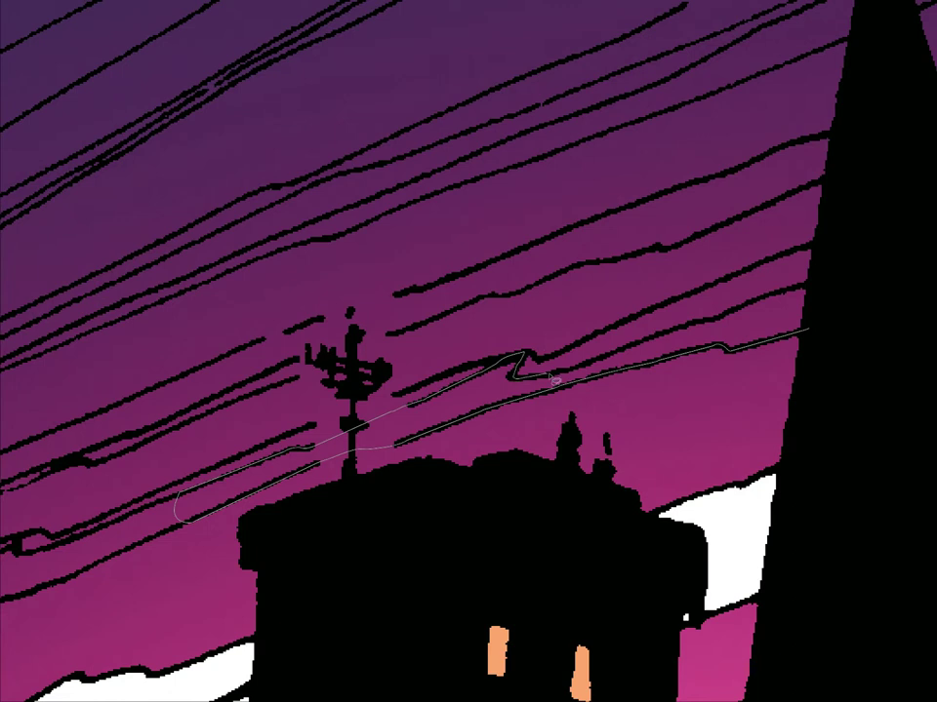
left_click_drag(583, 373, 665, 339)
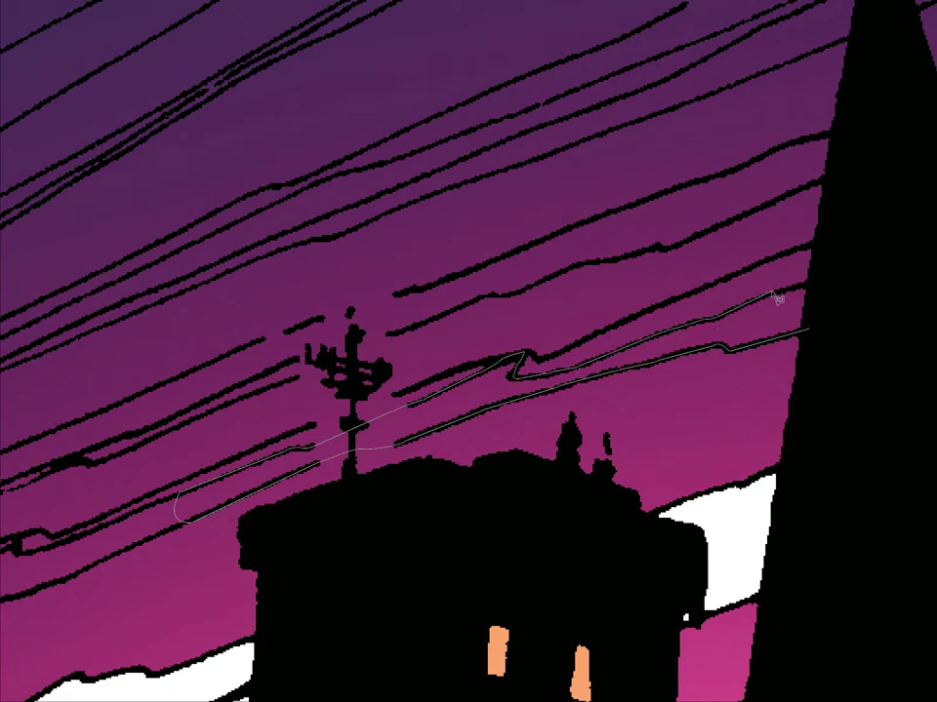
left_click_drag(805, 289, 873, 294)
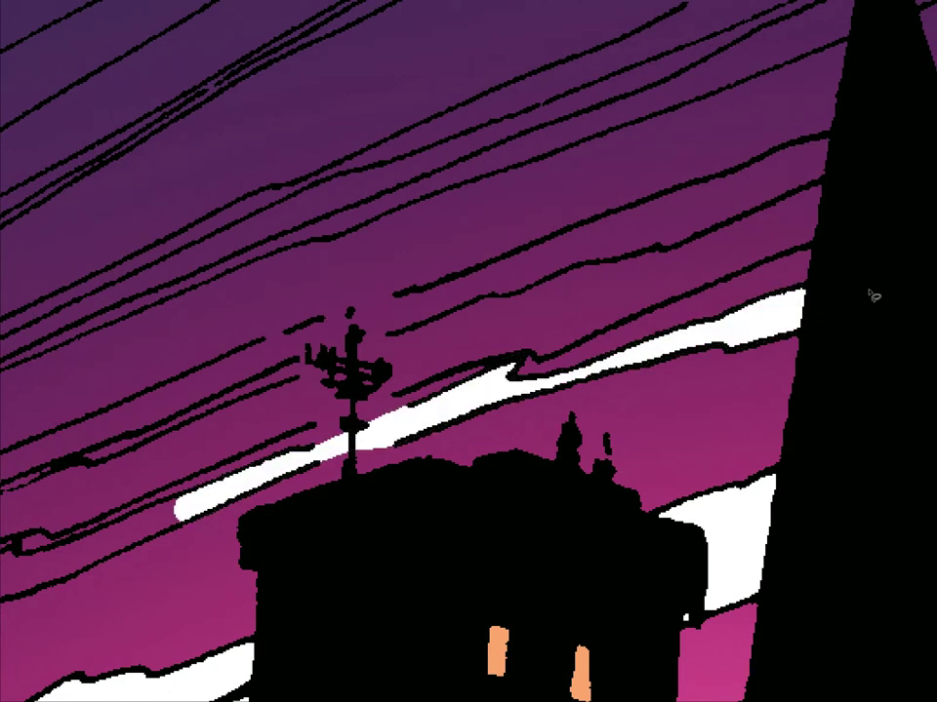
- Lasso the wider cloud band above it, from the mask's near ear past the antenna, and fill it with white
mouse_move(645, 320)
left_mouse_down()
mouse_move(768, 262)
mouse_move(824, 250)
mouse_move(841, 180)
left_mouse_up()
left_click_drag(776, 209, 660, 251)
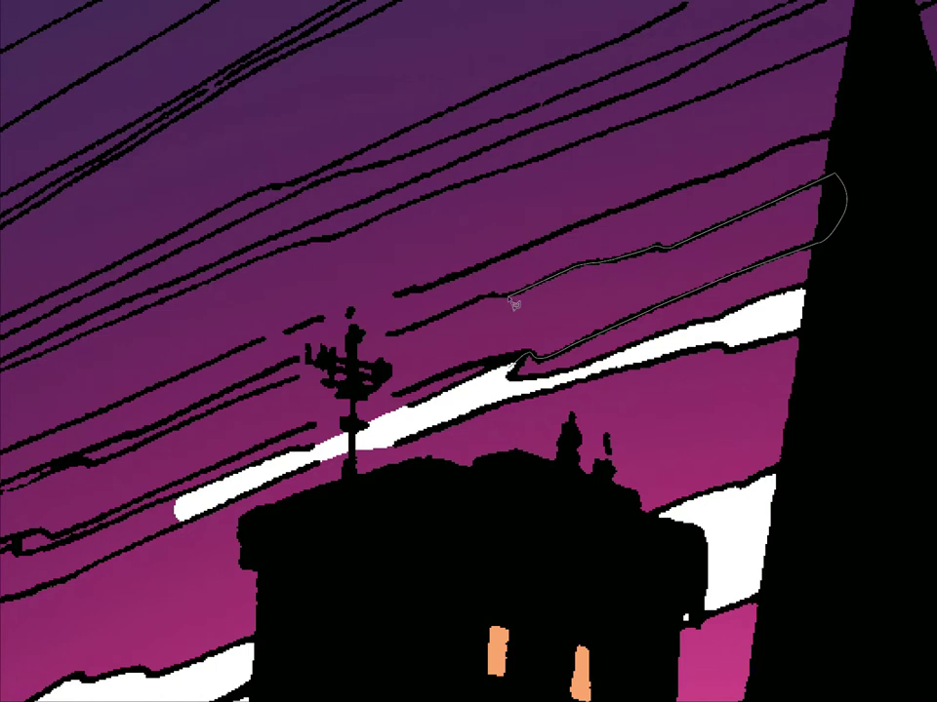
left_click_drag(252, 405, 146, 453)
mouse_move(213, 475)
left_mouse_down()
mouse_move(322, 418)
mouse_move(319, 429)
mouse_move(400, 398)
left_mouse_up()
left_click_drag(475, 368, 503, 366)
key("alt+BackSpace")
key("ctrl+d")
- Lasso the continuation of both antenna clouds along the ink lines to the left building's chimneys and fill it with white
left_click_drag(239, 483, 697, 341)
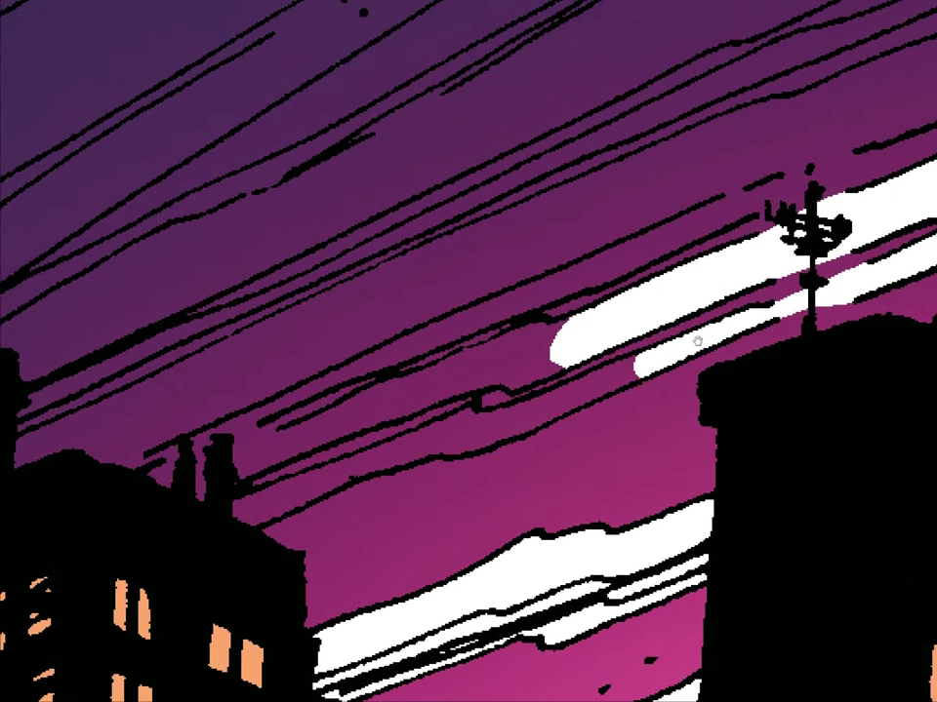
left_click_drag(634, 355, 548, 398)
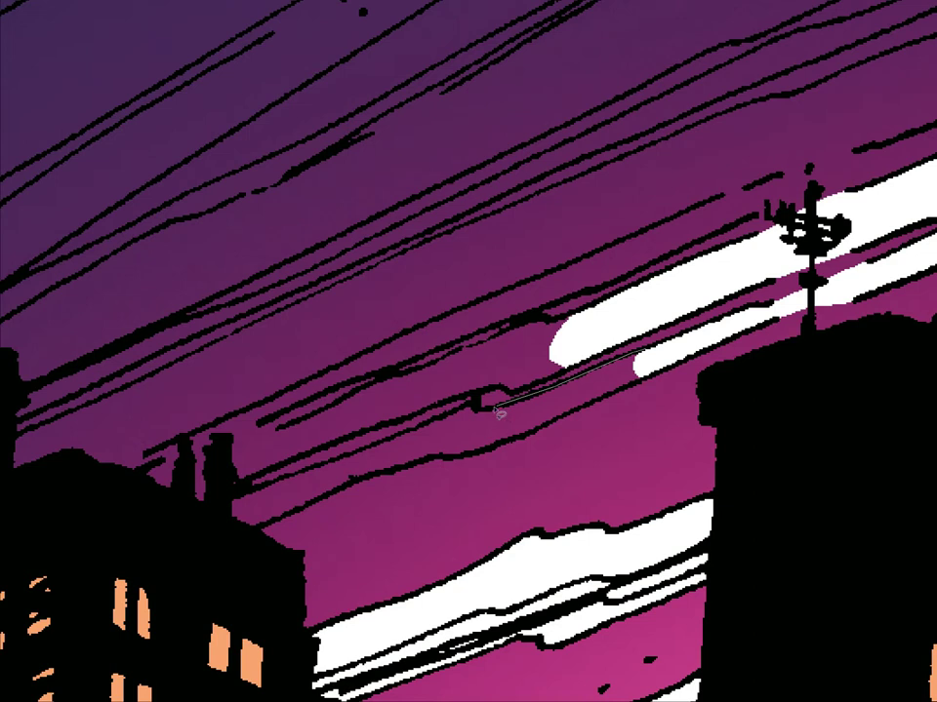
mouse_move(341, 466)
left_mouse_down()
mouse_move(251, 484)
mouse_move(323, 450)
mouse_move(500, 395)
left_mouse_up()
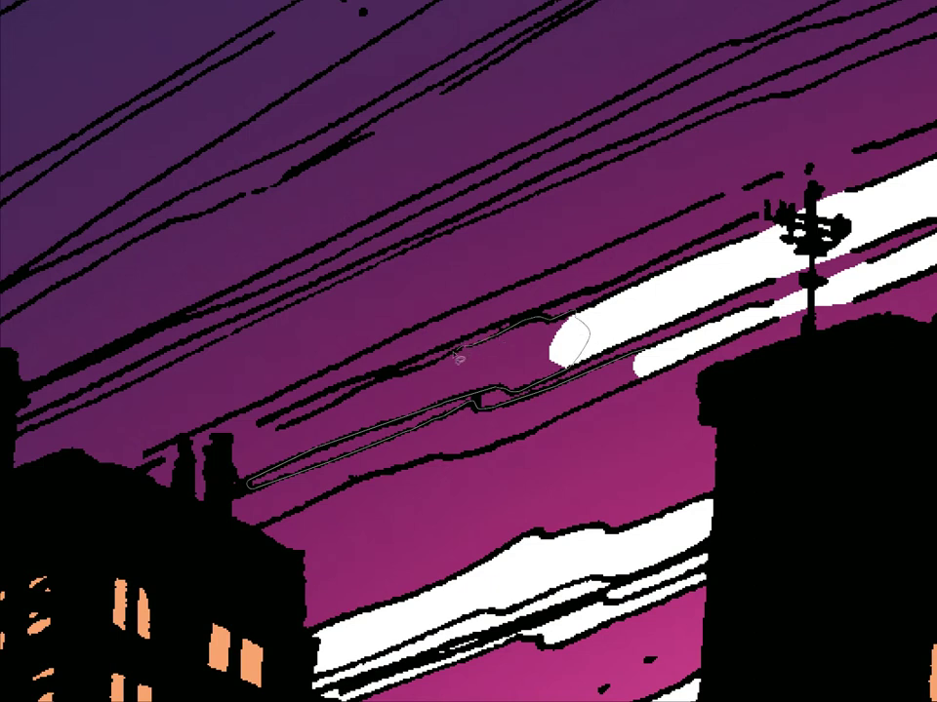
mouse_move(261, 432)
left_mouse_down()
mouse_move(846, 183)
mouse_move(757, 259)
mouse_move(723, 272)
left_mouse_up()
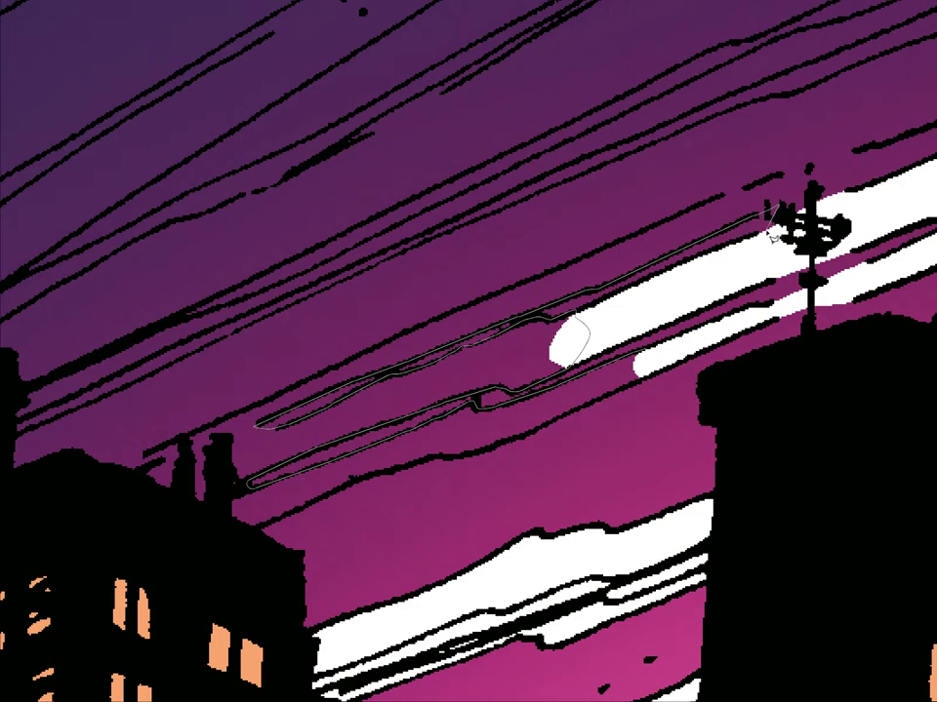
left_click_drag(749, 195, 222, 426)
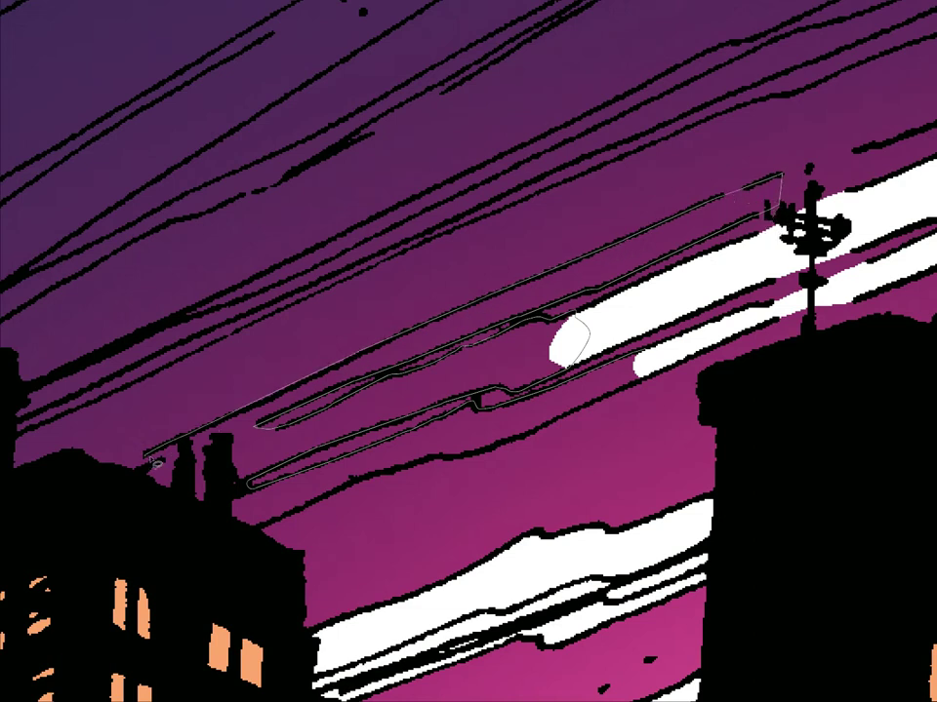
mouse_move(129, 494)
left_mouse_down()
mouse_move(231, 539)
mouse_move(331, 502)
left_mouse_up()
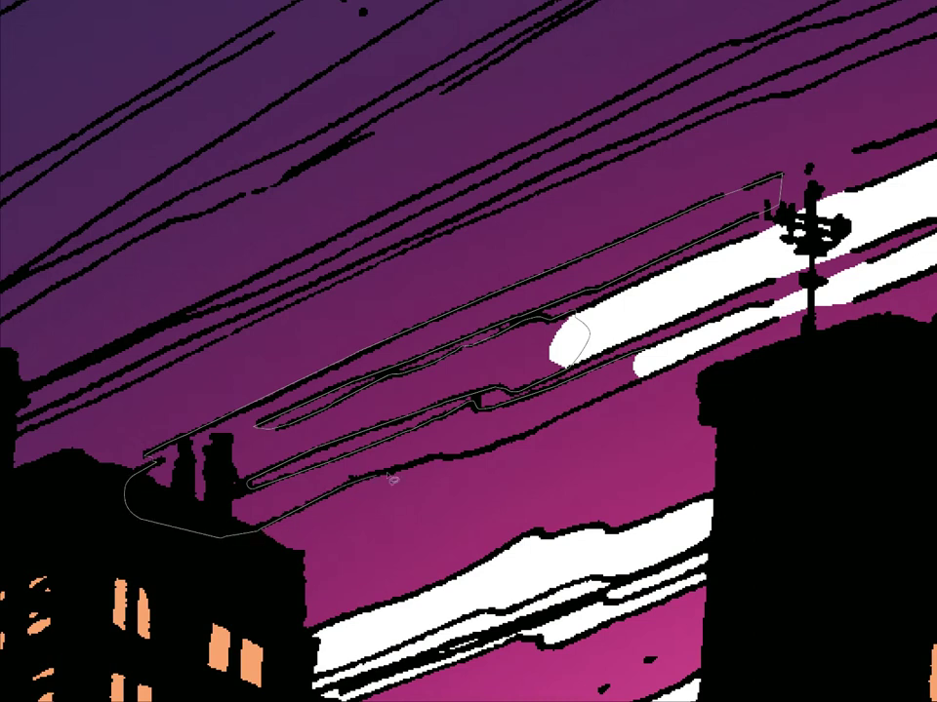
left_click_drag(457, 465, 786, 322)
key("alt+BackSpace")
key("ctrl+d")
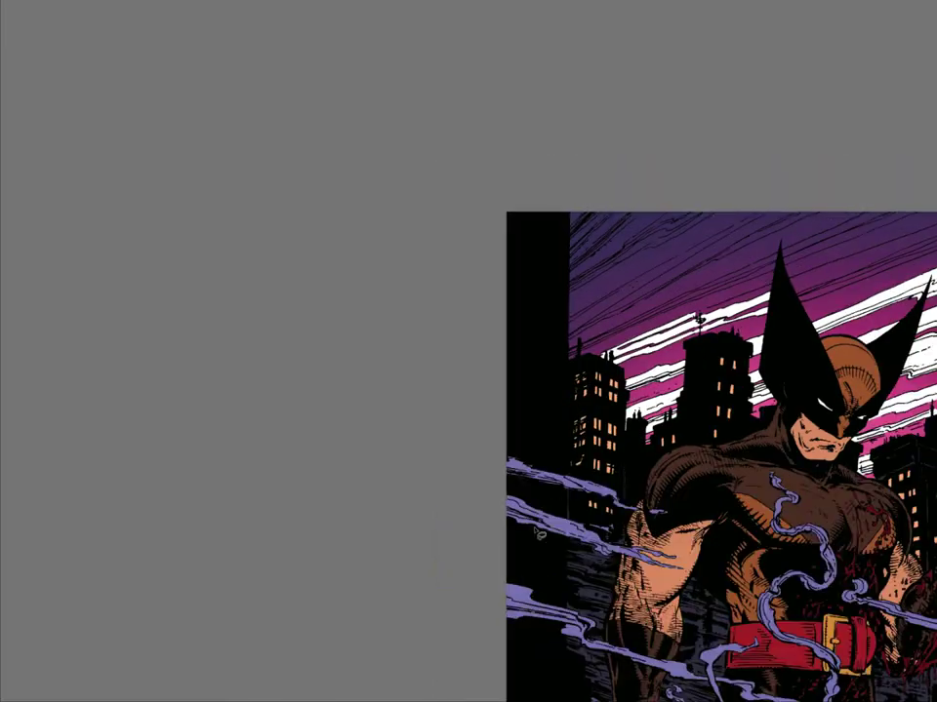
- Paint a white strip beneath the long thin ink line above the antenna clouds, extending it to the black wall beside the left building
left_click_drag(853, 378, 501, 490)
left_click_drag(348, 435, 421, 464)
left_click_drag(424, 495, 651, 434)
left_click_drag(414, 438, 478, 421)
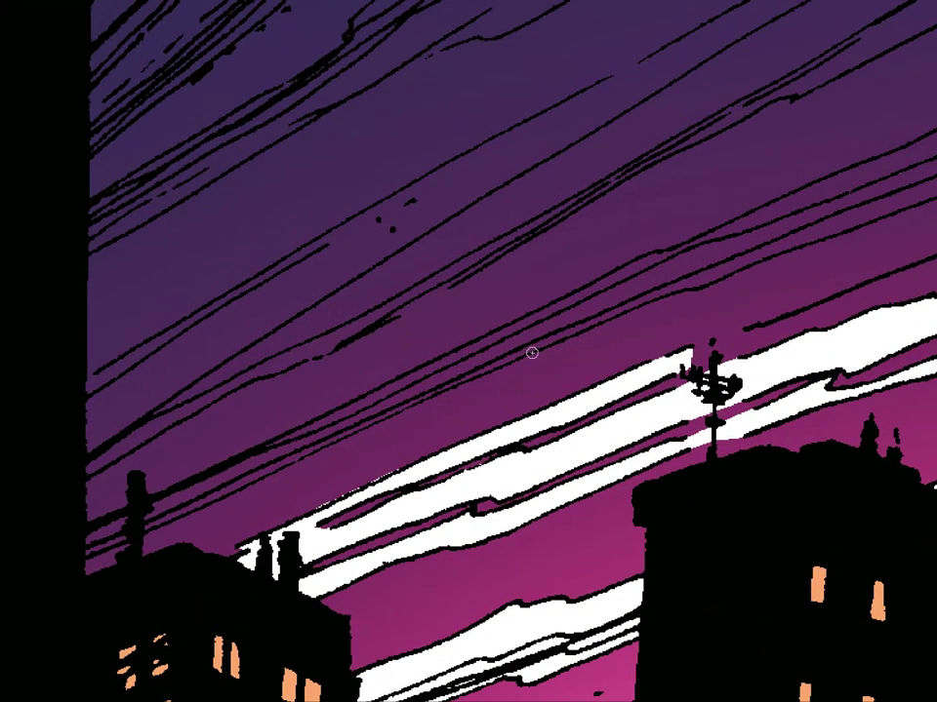
left_click_drag(531, 352, 196, 511)
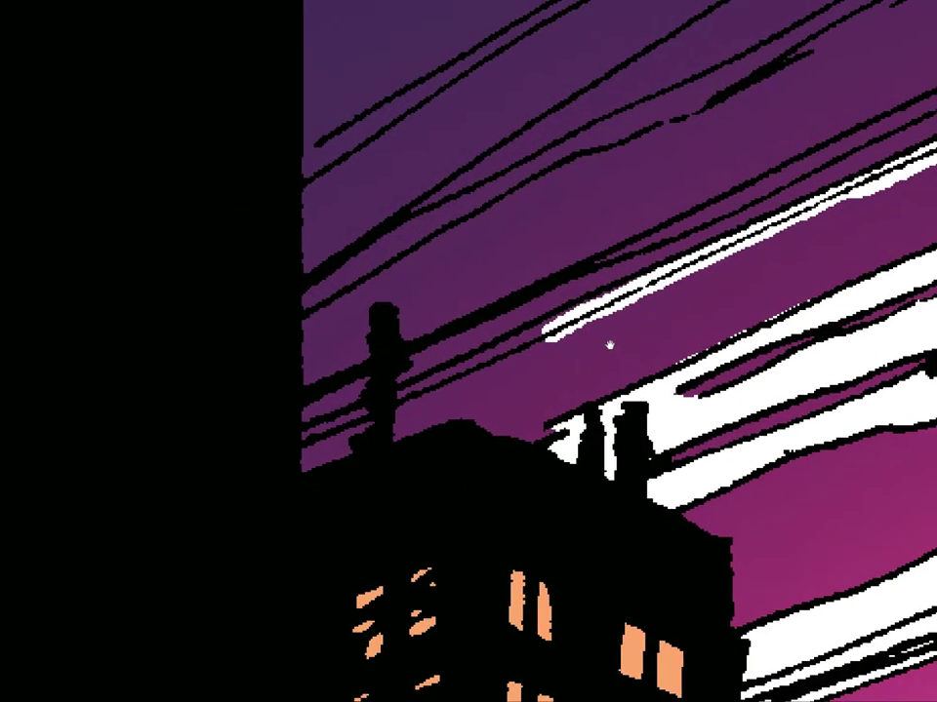
left_click_drag(573, 310, 347, 415)
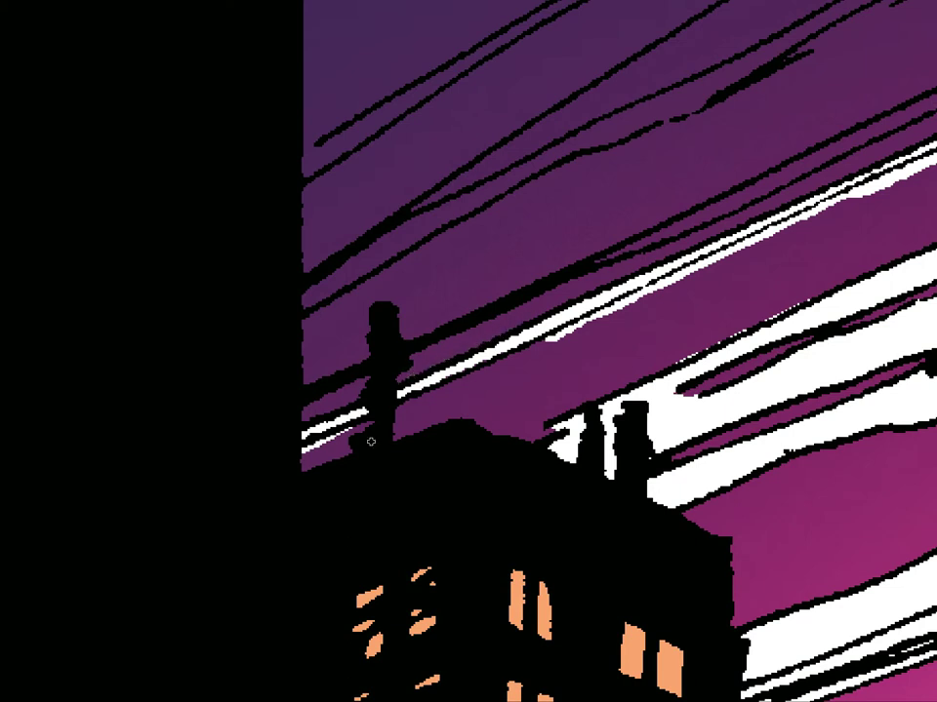
left_click_drag(427, 383, 464, 373)
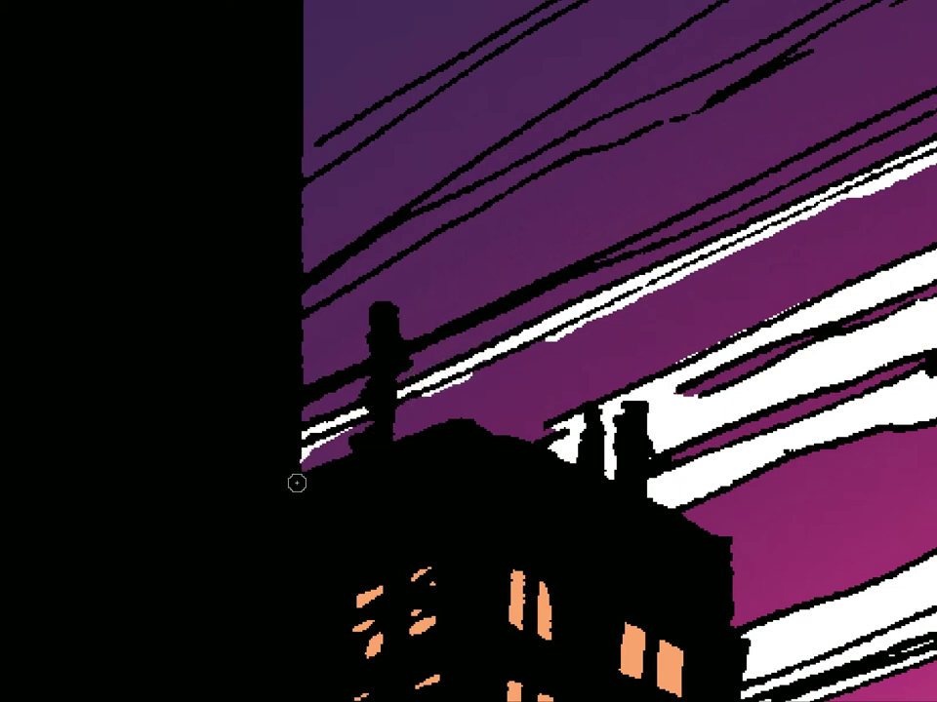
- Paint the gap between that white strip and the antenna clouds solid white, from the left building's chimneys to the rooftop antenna
mouse_move(788, 283)
left_mouse_down()
mouse_move(573, 411)
mouse_move(560, 346)
mouse_move(358, 445)
left_mouse_up()
left_click_drag(627, 378, 198, 555)
mouse_move(278, 477)
left_mouse_down()
mouse_move(424, 391)
mouse_move(423, 427)
mouse_move(619, 351)
mouse_move(688, 306)
mouse_move(602, 301)
mouse_move(649, 274)
mouse_move(168, 459)
left_mouse_up()
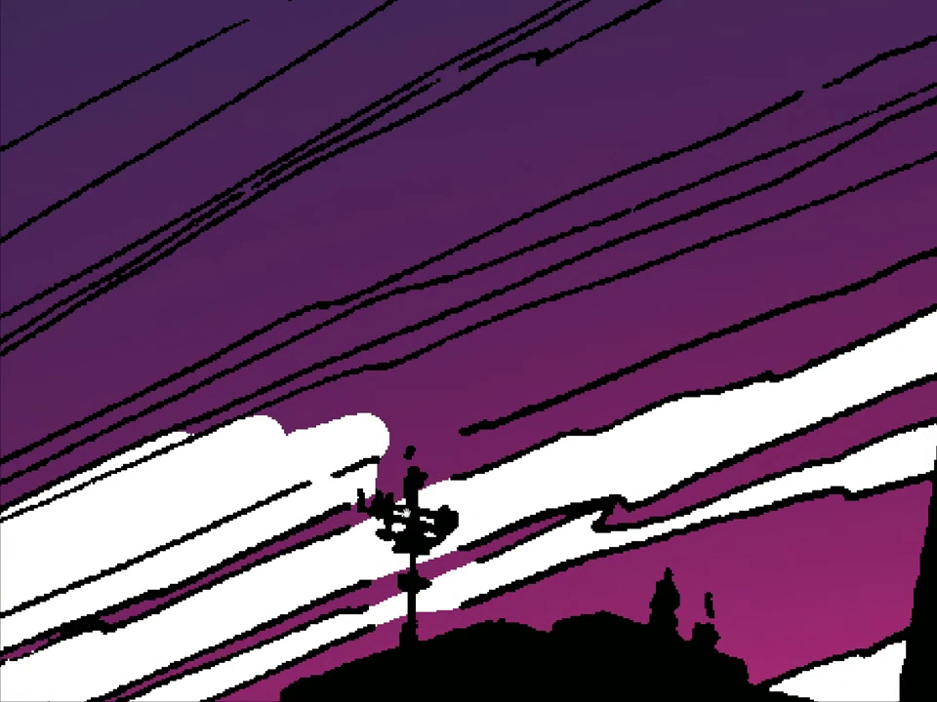
left_click_drag(407, 513, 752, 337)
mouse_move(134, 579)
left_mouse_down()
mouse_move(724, 340)
mouse_move(662, 329)
left_mouse_up()
left_click_drag(817, 281, 803, 286)
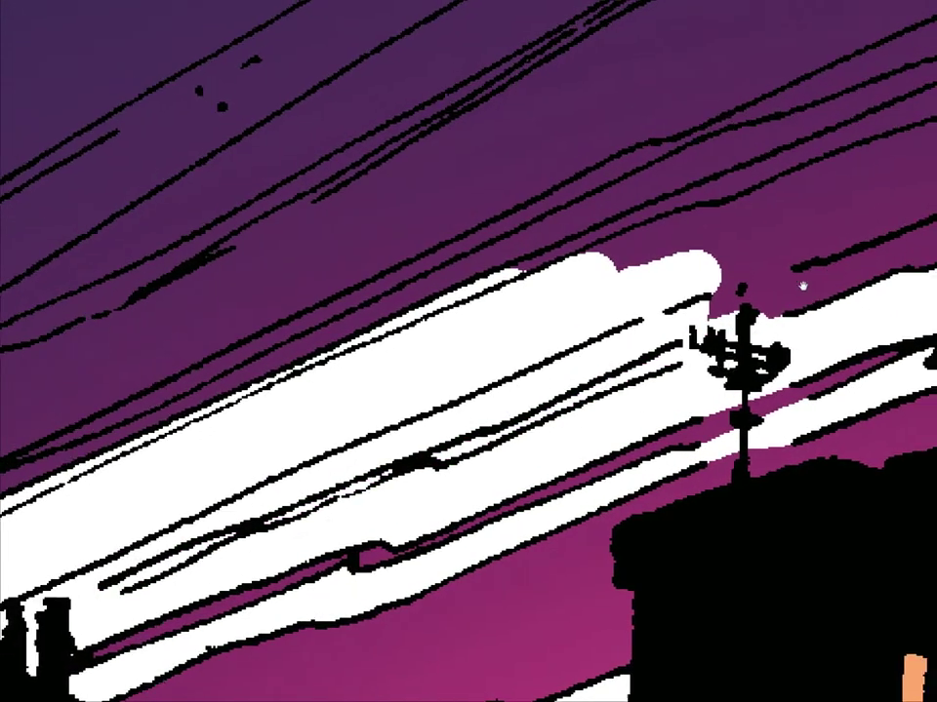
- Continue the white cloud from the antenna to the mask's near ear, painting every gap below its upper ink line
mouse_move(648, 281)
left_mouse_down()
mouse_move(462, 361)
mouse_move(186, 461)
left_mouse_up()
mouse_move(262, 445)
left_mouse_down()
mouse_move(282, 498)
mouse_move(344, 550)
mouse_move(566, 485)
mouse_move(442, 505)
mouse_move(433, 413)
mouse_move(802, 291)
left_mouse_up()
left_click_drag(593, 271, 265, 435)
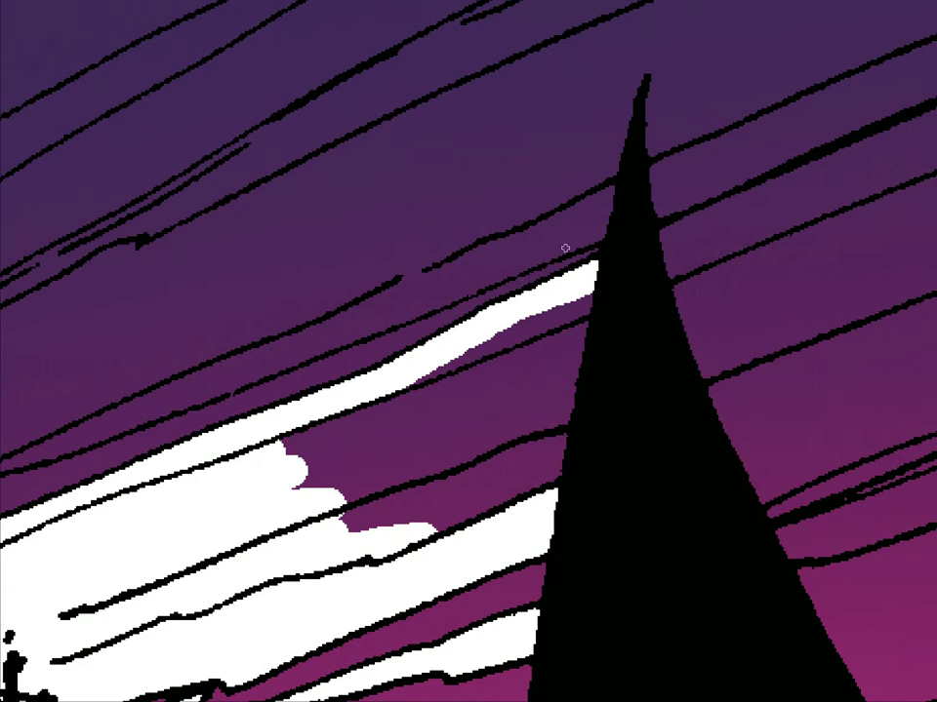
mouse_move(273, 468)
left_mouse_down()
mouse_move(582, 361)
mouse_move(404, 527)
mouse_move(552, 478)
left_mouse_up()
left_click_drag(732, 360, 419, 493)
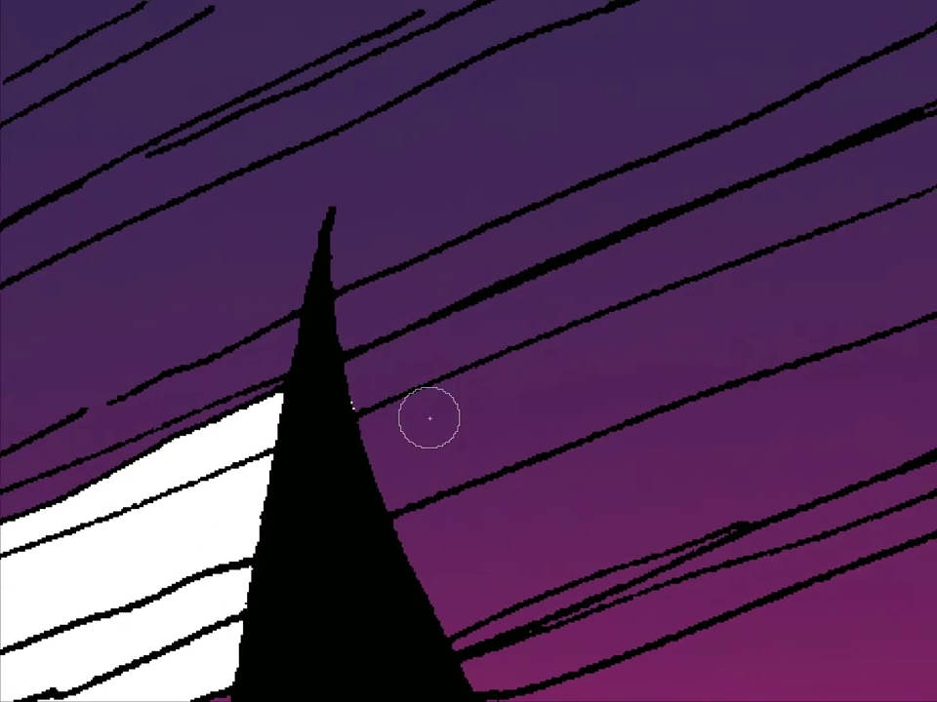
- Start the white cloud just past the near ear and lasso the wide sky band between the ears along its ink lines
left_click_drag(324, 403, 439, 345)
scroll(468, 379, "down", 4)
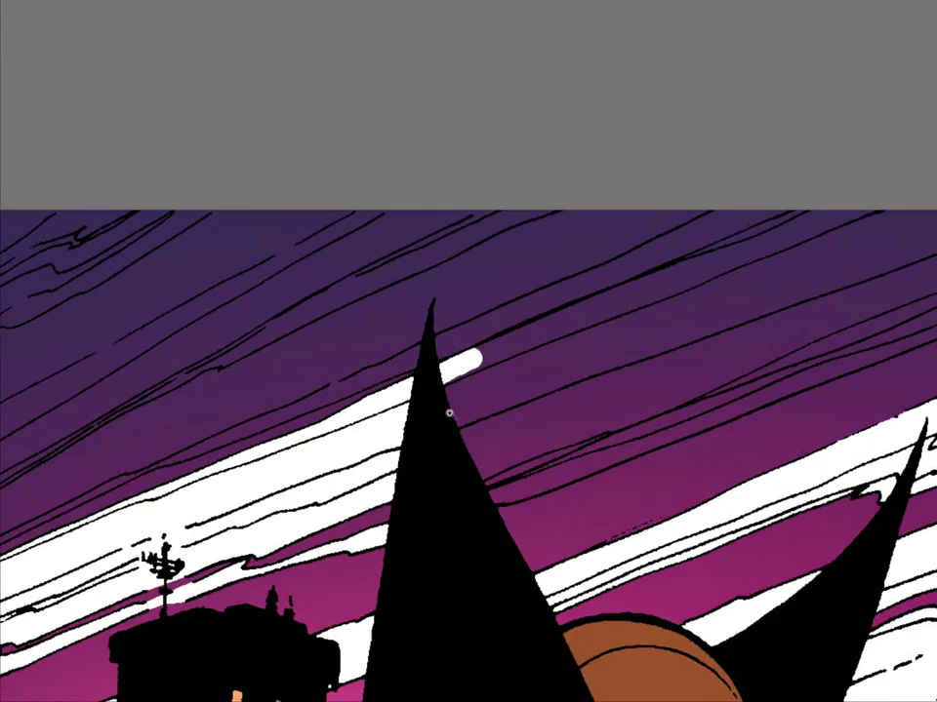
scroll(706, 474, "up", 4)
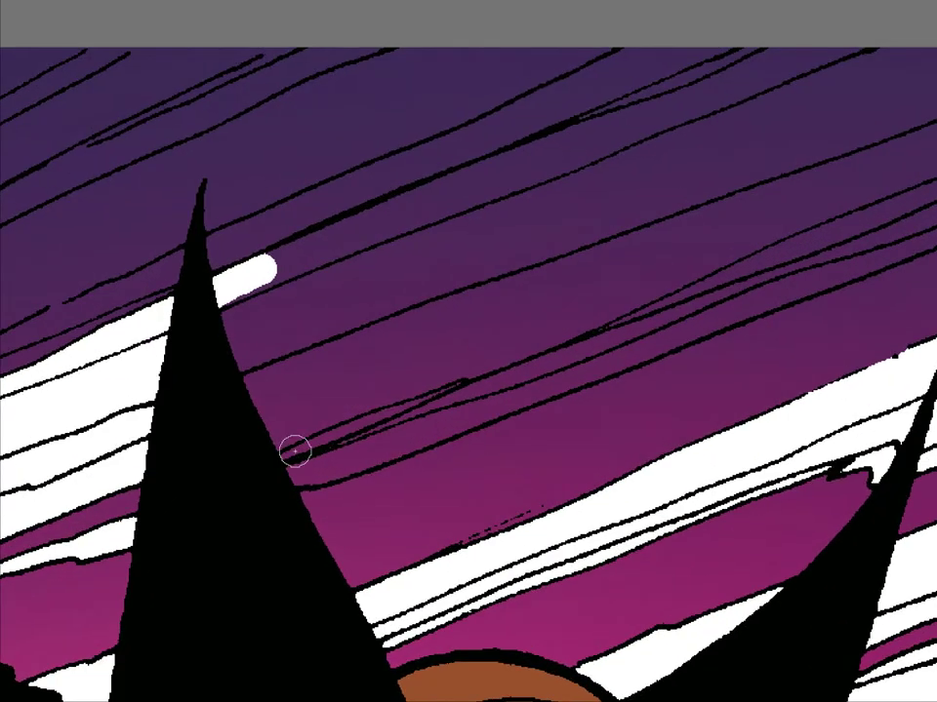
mouse_move(346, 427)
left_mouse_down()
mouse_move(467, 386)
mouse_move(371, 440)
left_mouse_up()
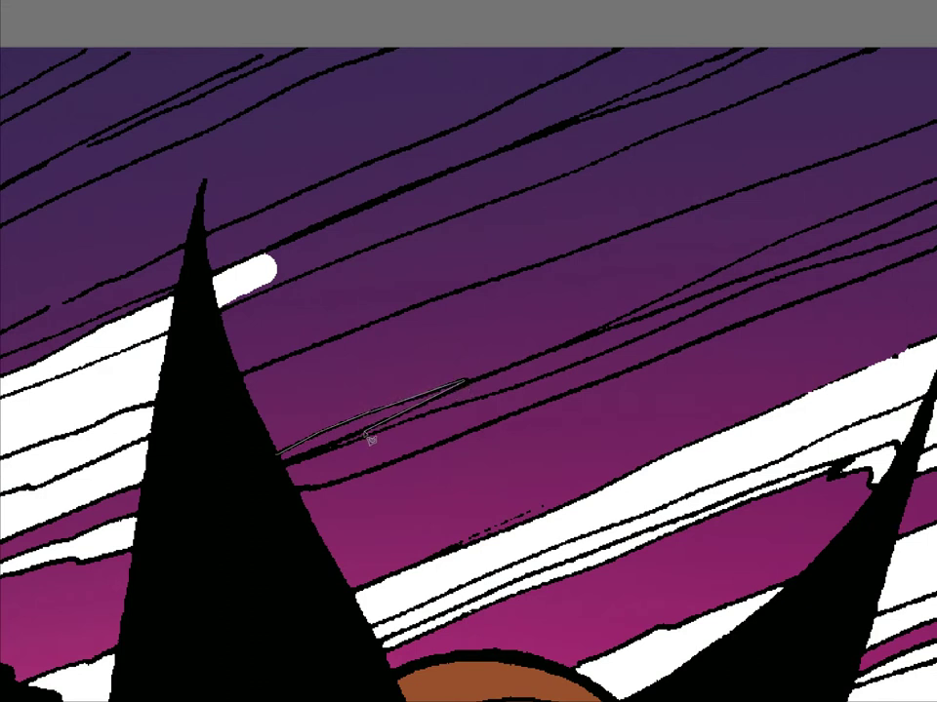
mouse_move(273, 495)
left_mouse_down()
mouse_move(345, 485)
mouse_move(830, 292)
mouse_move(818, 187)
mouse_move(654, 86)
mouse_move(430, 186)
left_mouse_up()
left_click_drag(356, 220, 275, 256)
mouse_move(216, 305)
left_mouse_down()
mouse_move(267, 476)
mouse_move(276, 454)
left_mouse_up()
- Subtract the thin sliver between the converging ink lines from the lassoed band, fill the selection with white and deselect
mouse_move(773, 373)
left_mouse_down()
mouse_move(477, 452)
mouse_move(410, 481)
left_mouse_up()
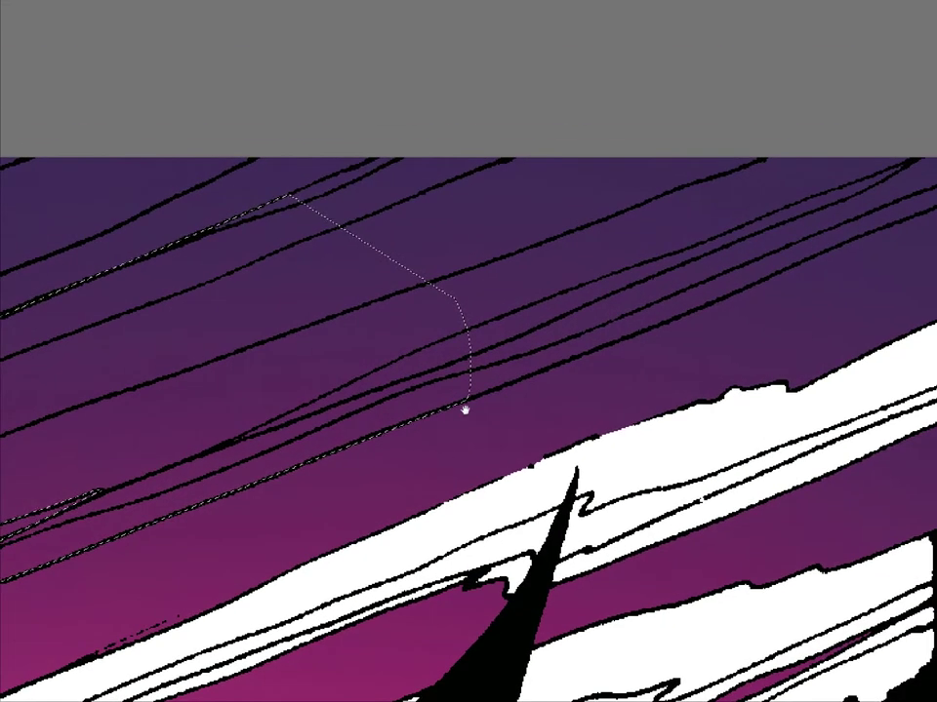
mouse_move(469, 330)
left_mouse_down()
mouse_move(236, 445)
mouse_move(256, 448)
left_mouse_up()
left_click_drag(317, 424, 481, 362)
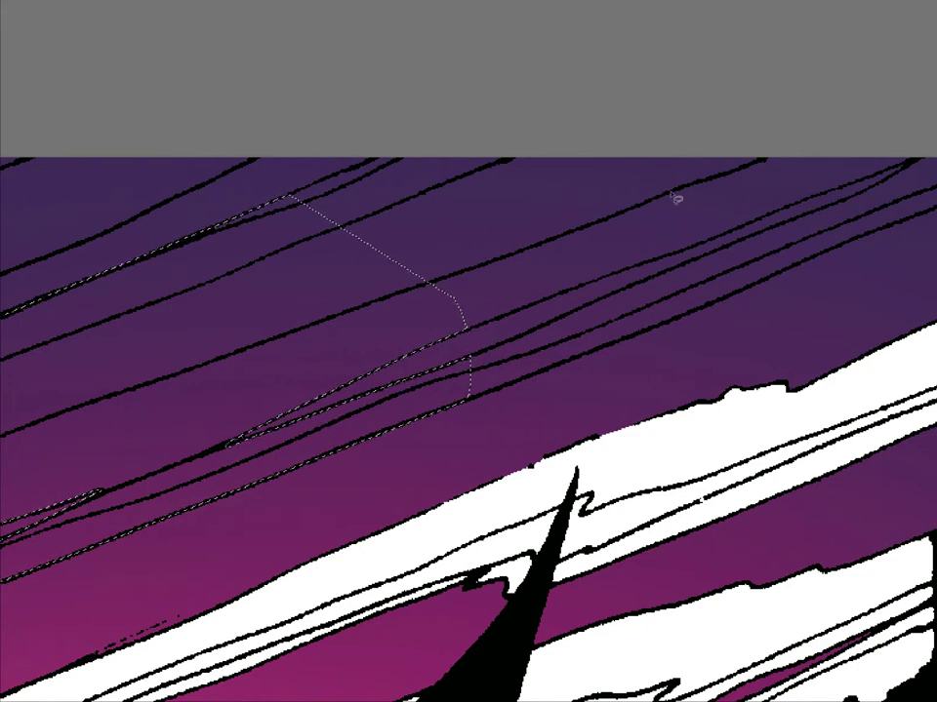
key("alt+BackSpace")
key("ctrl+z")
key("ctrl+BackSpace")
key("ctrl+d")
- Lasso the wide cloud's continuation from its cut-off end to the canvas's top edge and fill it with white
left_click_drag(161, 487, 576, 403)
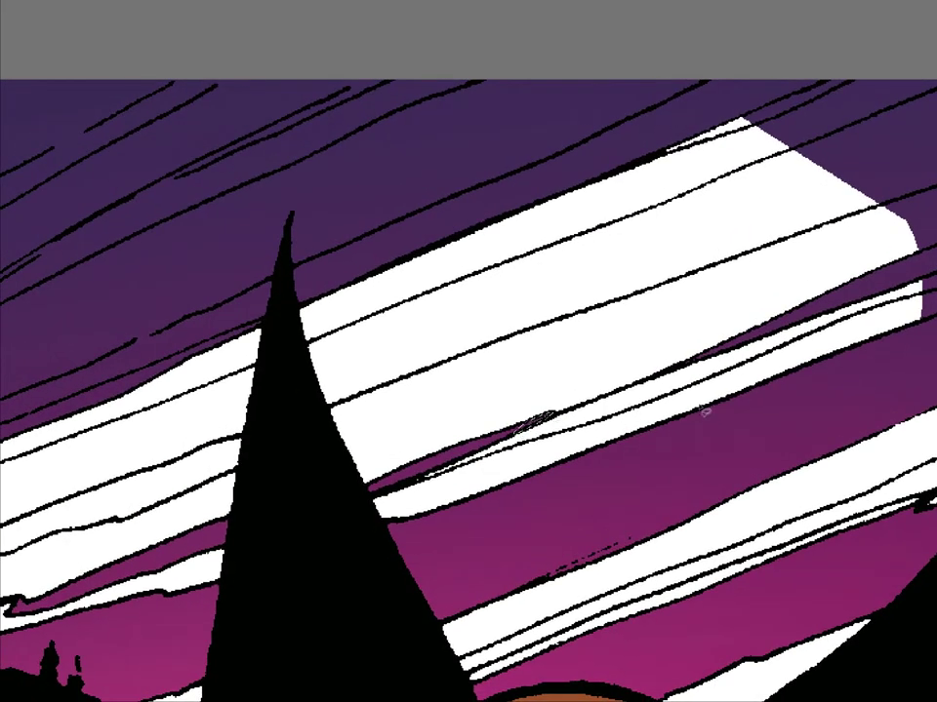
left_click_drag(841, 261, 415, 510)
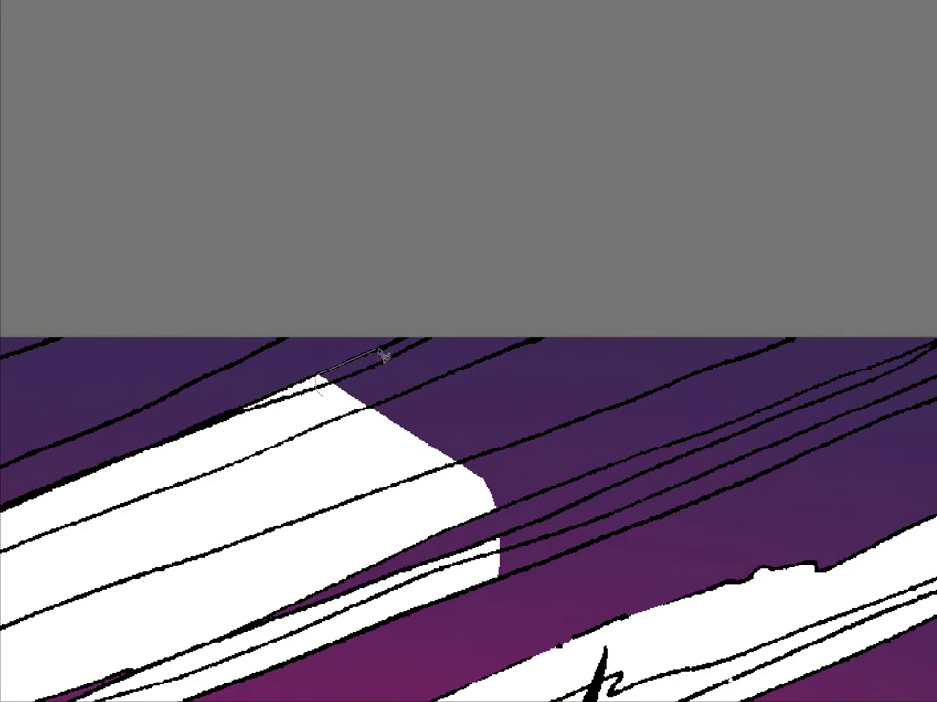
mouse_move(813, 294)
left_mouse_down()
mouse_move(803, 369)
mouse_move(700, 441)
left_mouse_up()
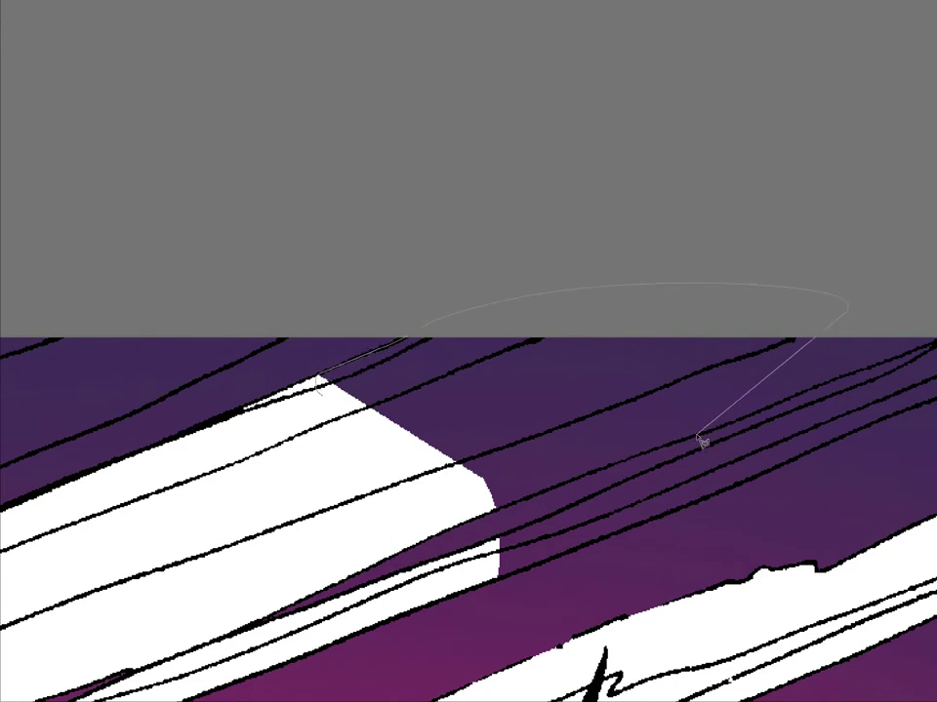
left_click_drag(569, 486, 508, 513)
left_click_drag(389, 530, 387, 527)
key("alt+BackSpace")
key("ctrl+d")
- Lasso the remaining wedge between the wide cloud and the ink line below it at the top edge and fill it with white
mouse_move(698, 436)
left_mouse_down()
mouse_move(508, 420)
mouse_move(384, 431)
mouse_move(493, 389)
left_mouse_up()
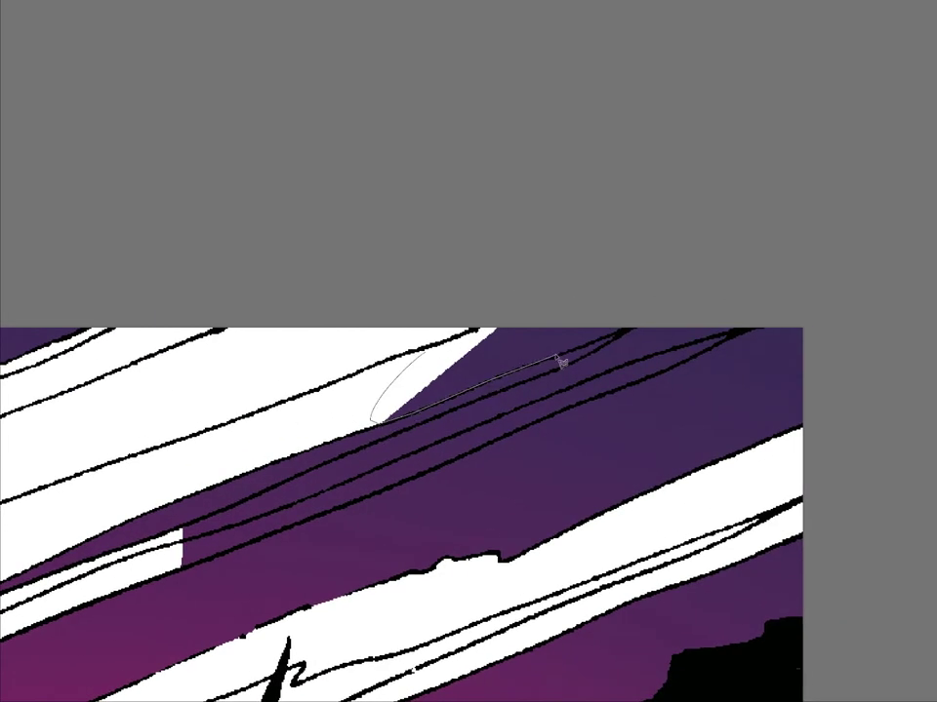
left_click_drag(620, 341, 397, 334)
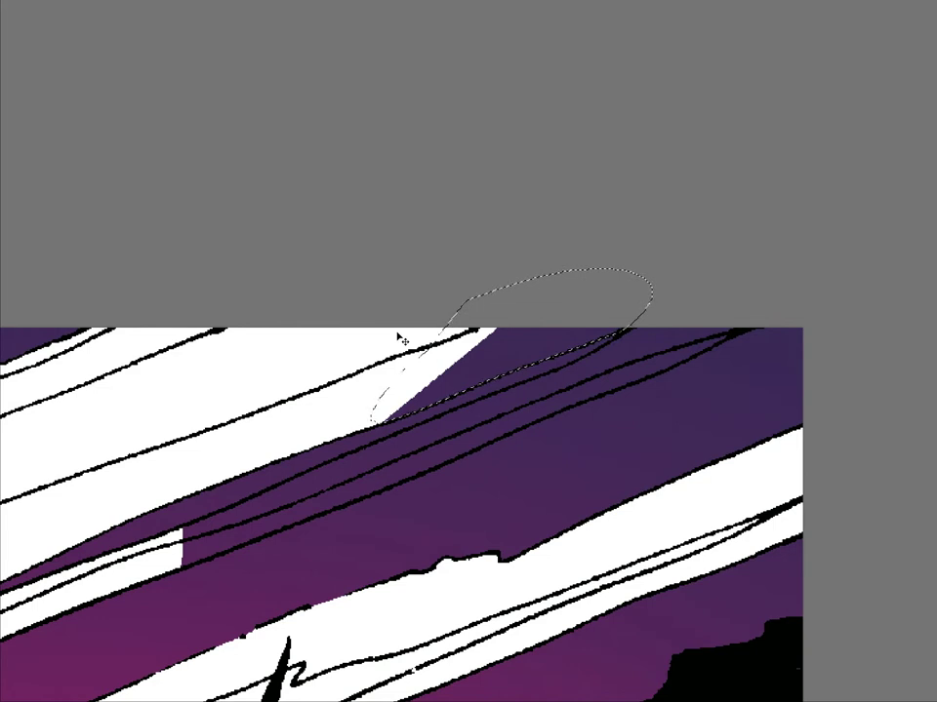
key("Delete")
key("ctrl+d")
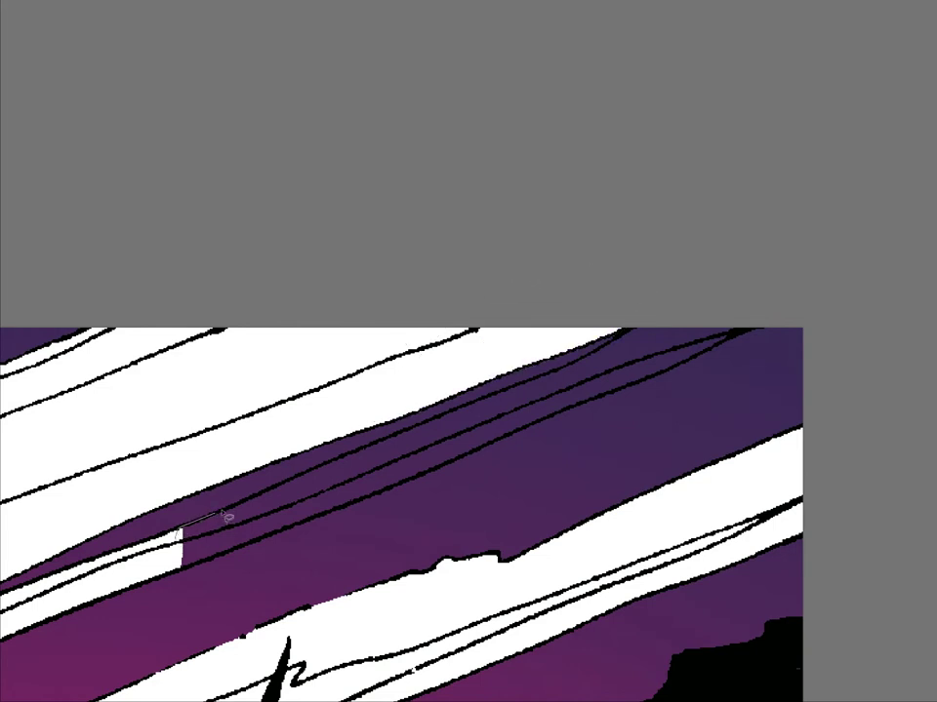
- Lasso the narrow lower cloud band from its square cut-off end up to the canvas's top edge and fill it with white
left_click_drag(342, 459, 569, 370)
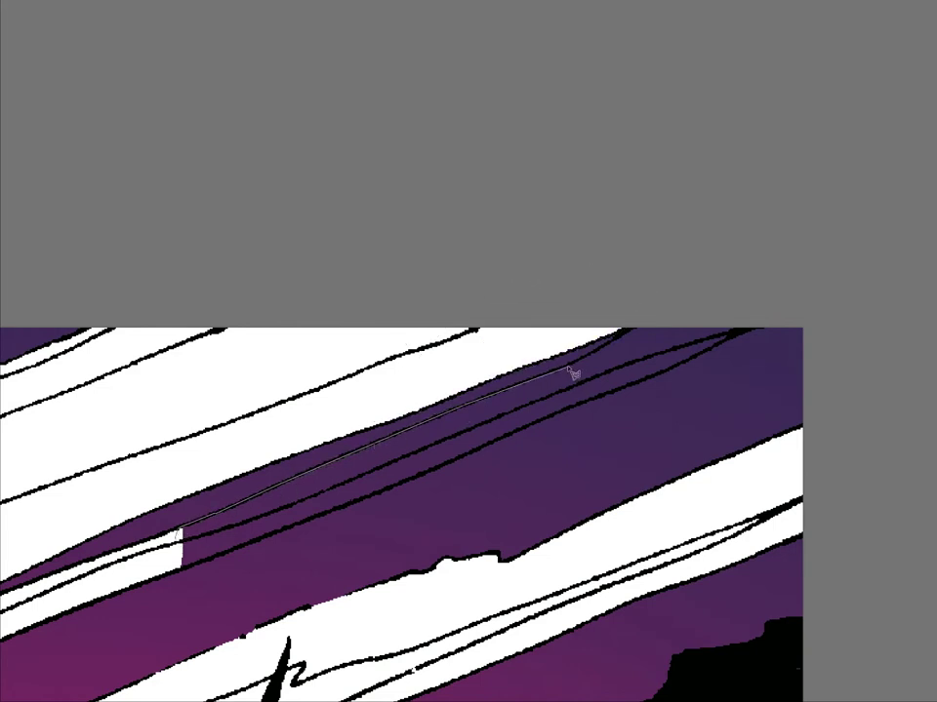
left_click_drag(627, 339, 632, 333)
left_click_drag(535, 432, 443, 476)
left_click_drag(380, 500, 259, 548)
left_click_drag(181, 572, 147, 575)
key("alt+BackSpace")
key("ctrl+d")
- Fit the whole artwork in view and reduce the white cloud layer's opacity to 20%
key("ctrl+minus")
key("ctrl+minus")
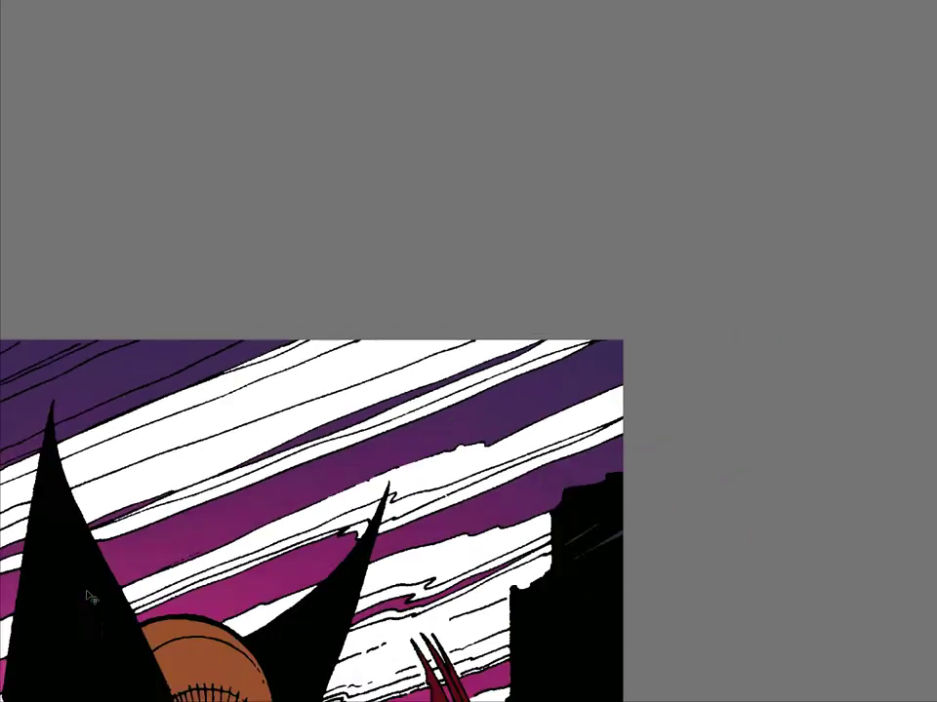
key("ctrl+0")
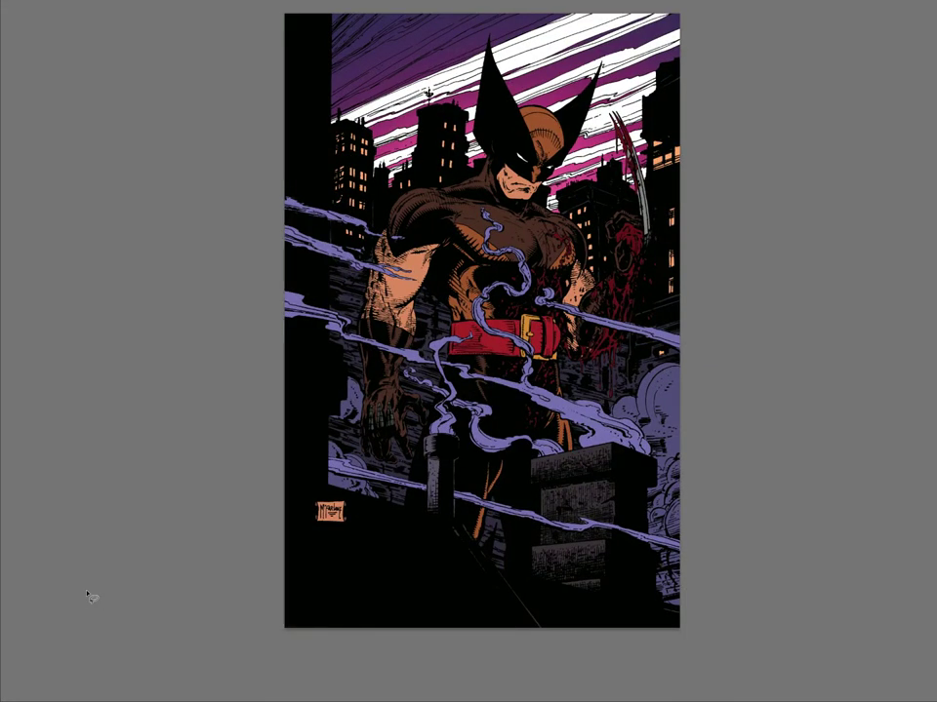
left_click_drag(578, 161, 548, 352)
key("ctrl+plus")
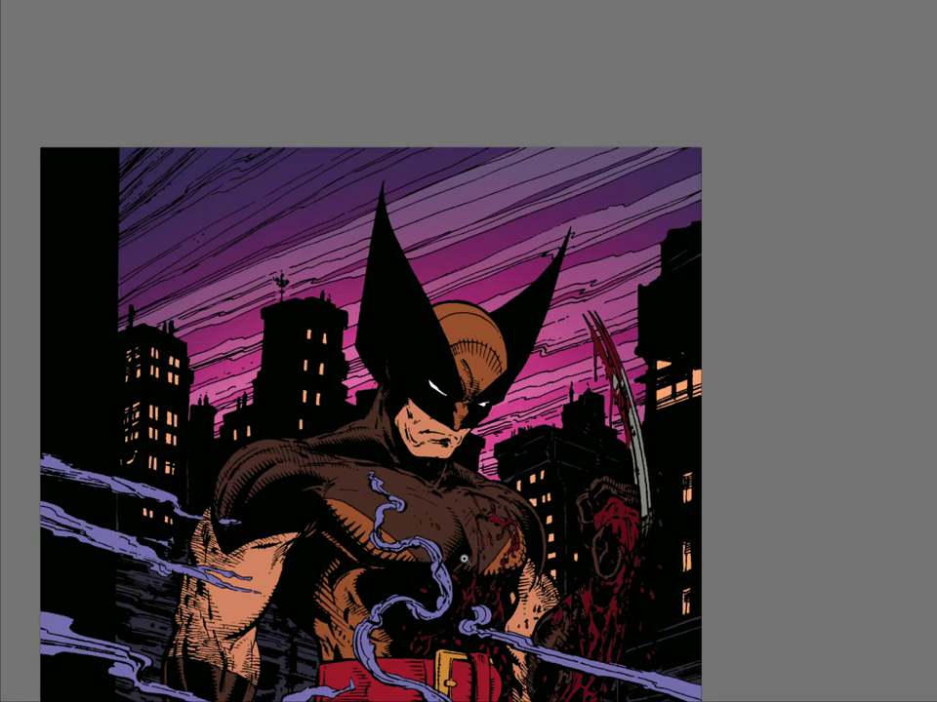
- Examine how the translucent clouds read against the sky around the mask's ears and check the layer stack
left_click_drag(403, 203, 478, 204)
left_click_drag(414, 289, 485, 487)
left_click_drag(525, 378, 696, 211)
left_click_drag(532, 408, 475, 587)
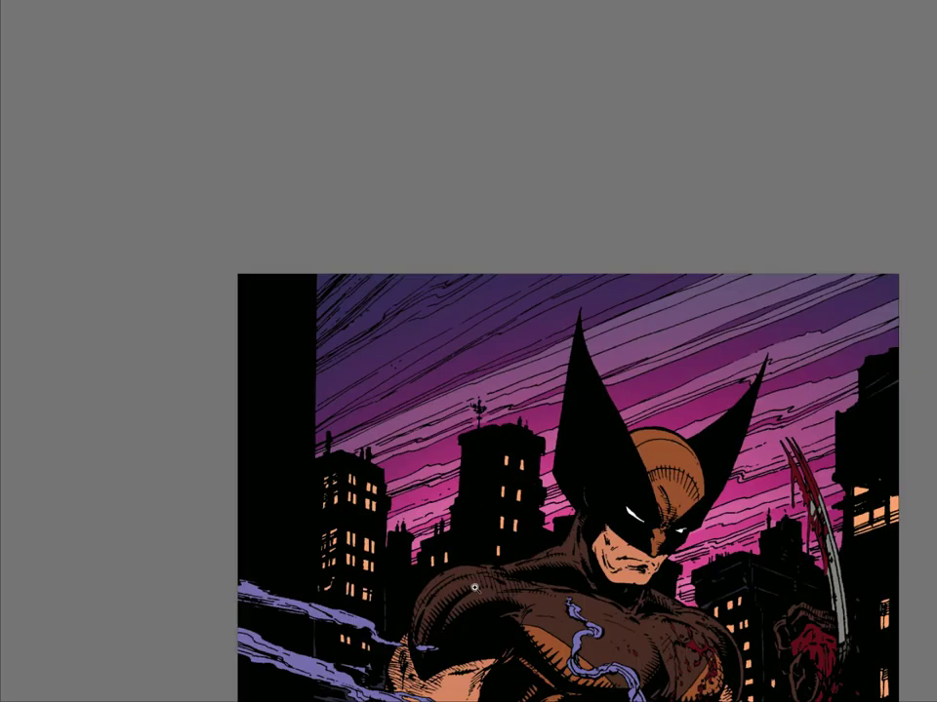
key("Tab")
left_click_drag(646, 543, 500, 459)
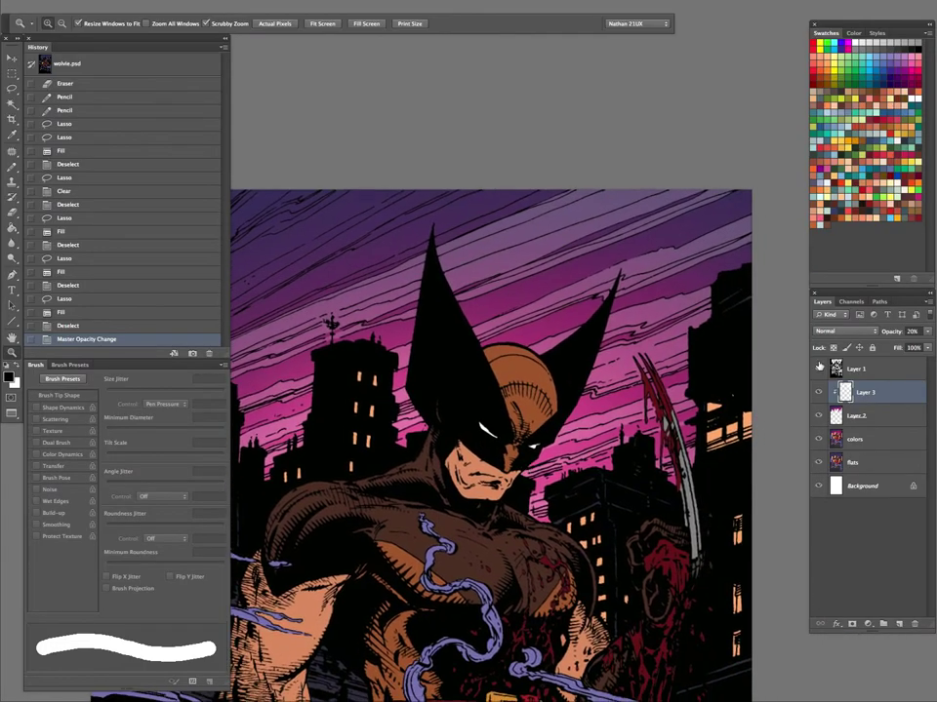
key("Tab")
left_click_drag(474, 237, 512, 225)
left_click_drag(422, 331, 651, 470)
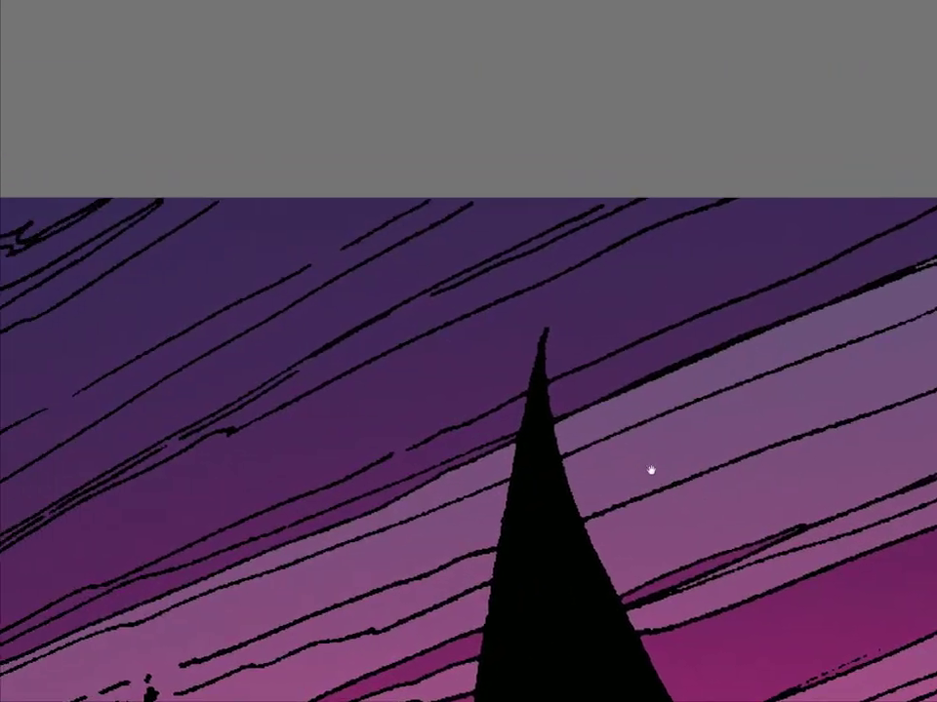
mouse_move(452, 472)
left_mouse_down()
mouse_move(390, 645)
mouse_move(443, 472)
mouse_move(466, 466)
left_mouse_up()
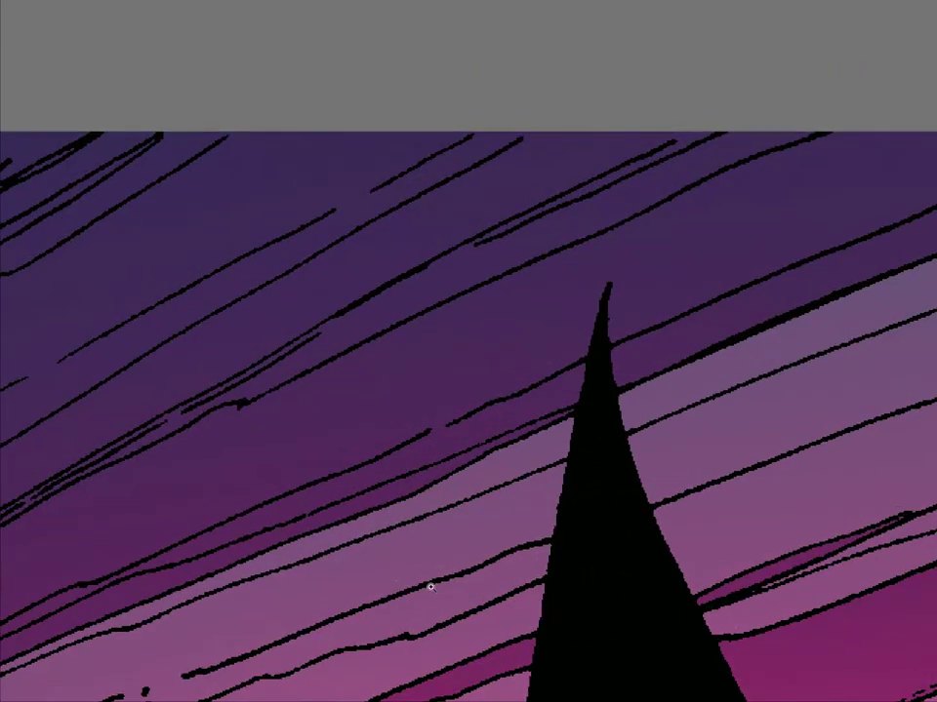
scroll(514, 407, "down", 4)
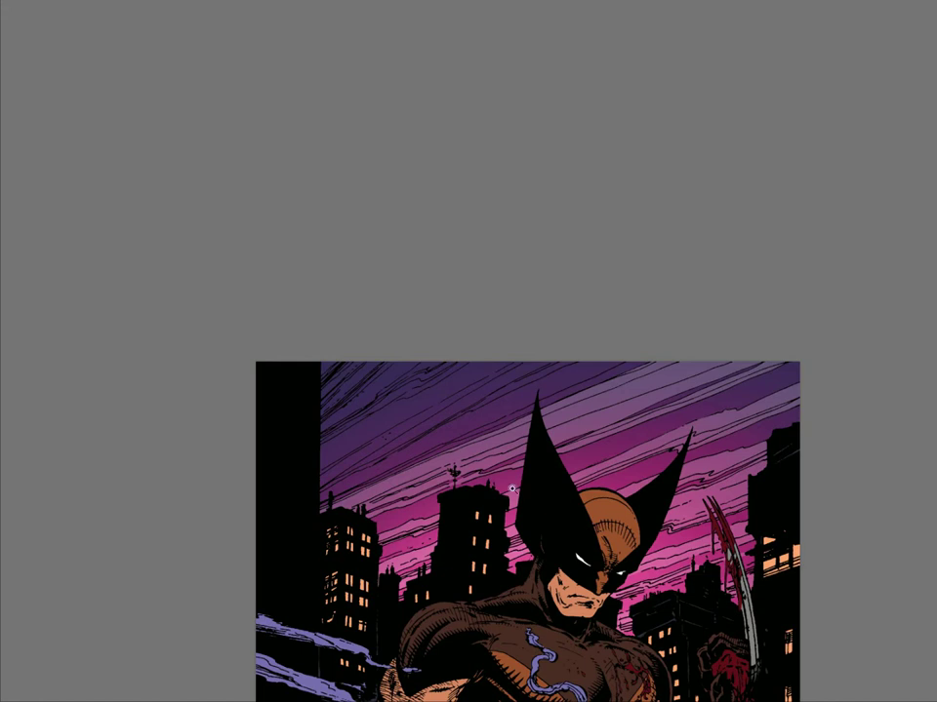
- Lasso the thin sky strip above the cloud, following its ink lines from near the left building to just past the near ear
scroll(511, 424, "up", 6)
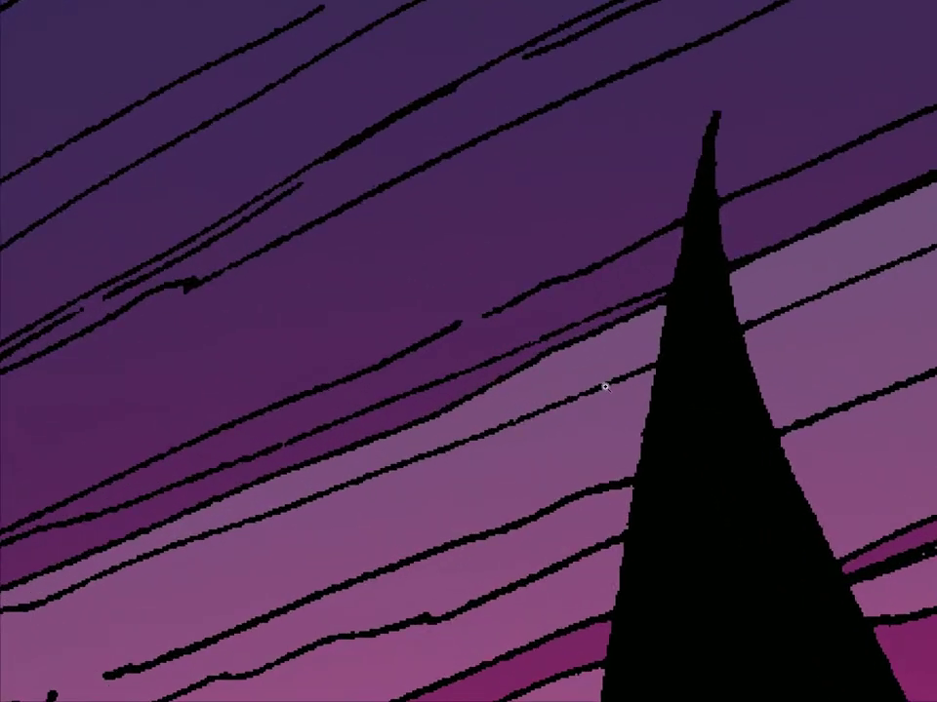
left_click_drag(639, 310, 95, 525)
left_click_drag(147, 475, 396, 367)
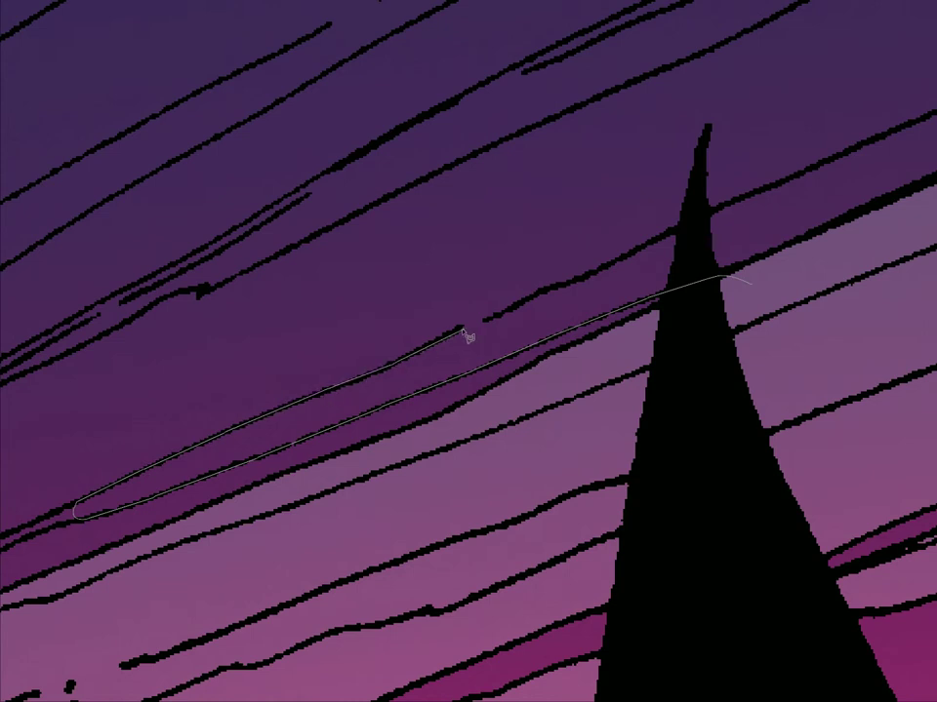
left_click_drag(485, 326, 551, 296)
mouse_move(611, 270)
left_mouse_down()
mouse_move(696, 221)
mouse_move(851, 157)
mouse_move(756, 291)
left_mouse_up()
left_click_drag(348, 454, 796, 269)
mouse_move(651, 257)
left_mouse_down()
mouse_move(544, 300)
mouse_move(171, 480)
mouse_move(81, 527)
mouse_move(60, 557)
mouse_move(655, 272)
left_mouse_up()
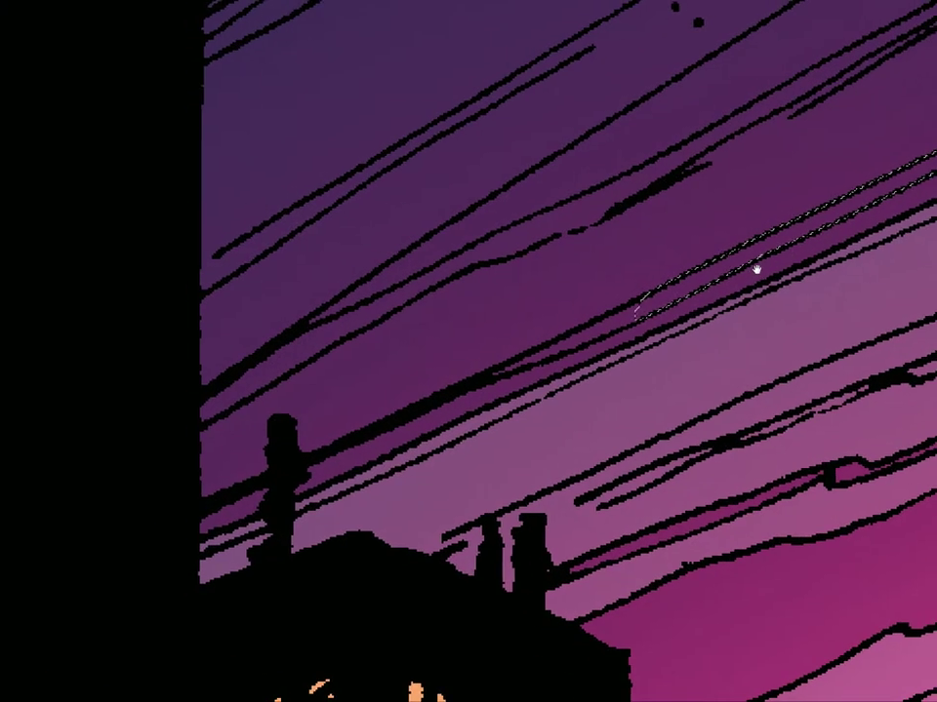
mouse_move(757, 267)
left_mouse_down()
mouse_move(673, 285)
mouse_move(644, 307)
mouse_move(653, 304)
mouse_move(480, 383)
left_mouse_up()
mouse_move(546, 365)
left_mouse_down()
mouse_move(639, 334)
mouse_move(811, 247)
left_mouse_up()
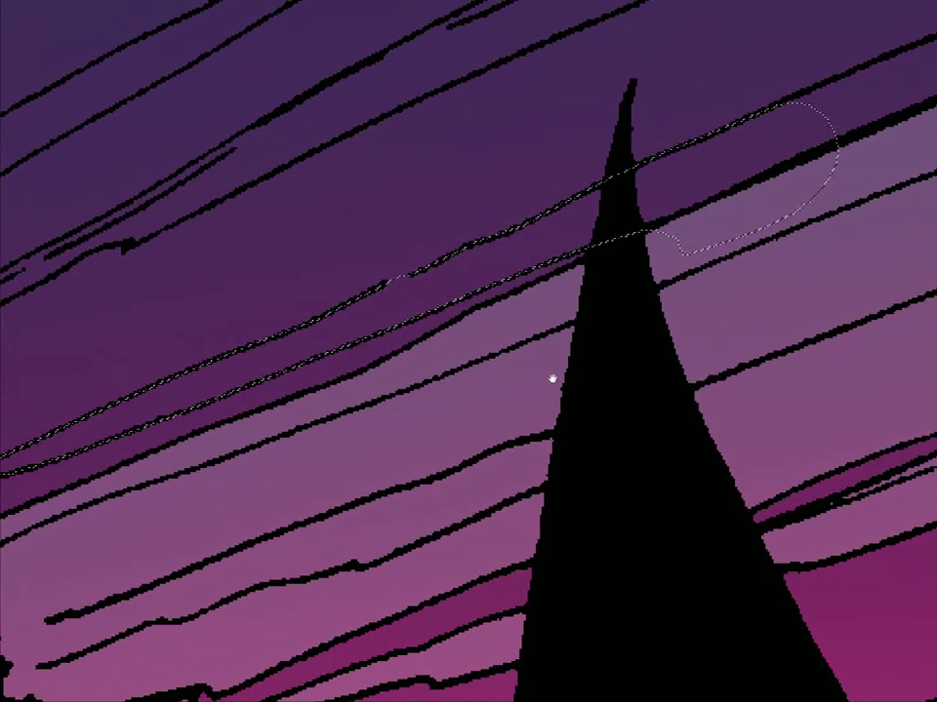
- Extend the selected strip past the near ear along the upper ink line to the canvas's top edge, fill it with white and deselect
left_click_drag(786, 201, 276, 594)
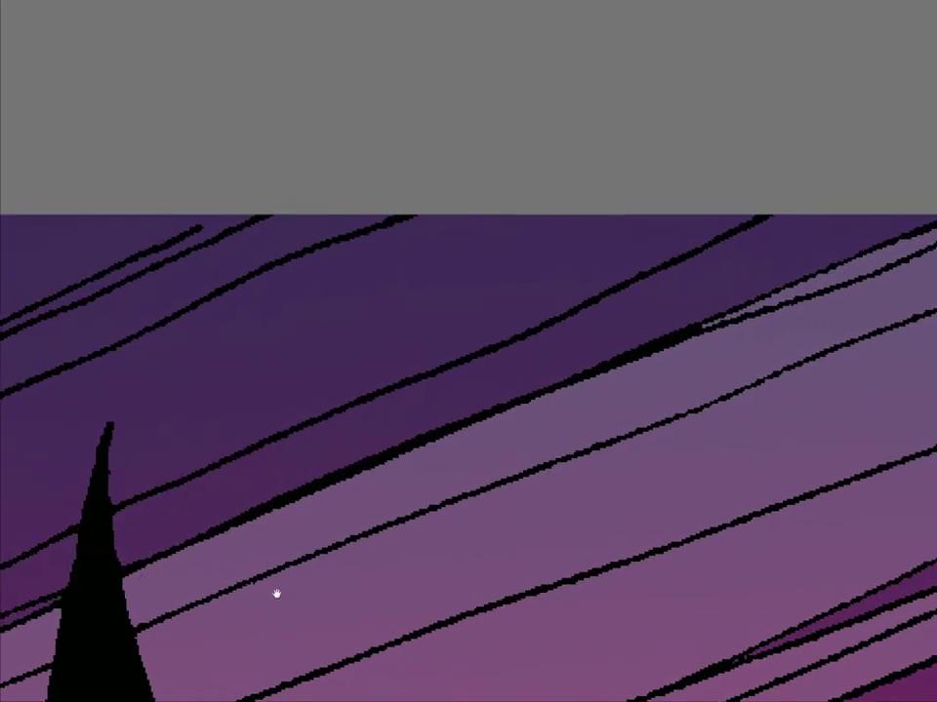
mouse_move(256, 454)
left_mouse_down()
mouse_move(492, 360)
mouse_move(705, 256)
left_mouse_up()
mouse_move(764, 212)
left_mouse_down()
mouse_move(905, 251)
mouse_move(278, 542)
left_mouse_up()
left_click_drag(739, 323, 403, 429)
mouse_move(501, 399)
left_mouse_down()
mouse_move(626, 349)
mouse_move(412, 353)
left_mouse_up()
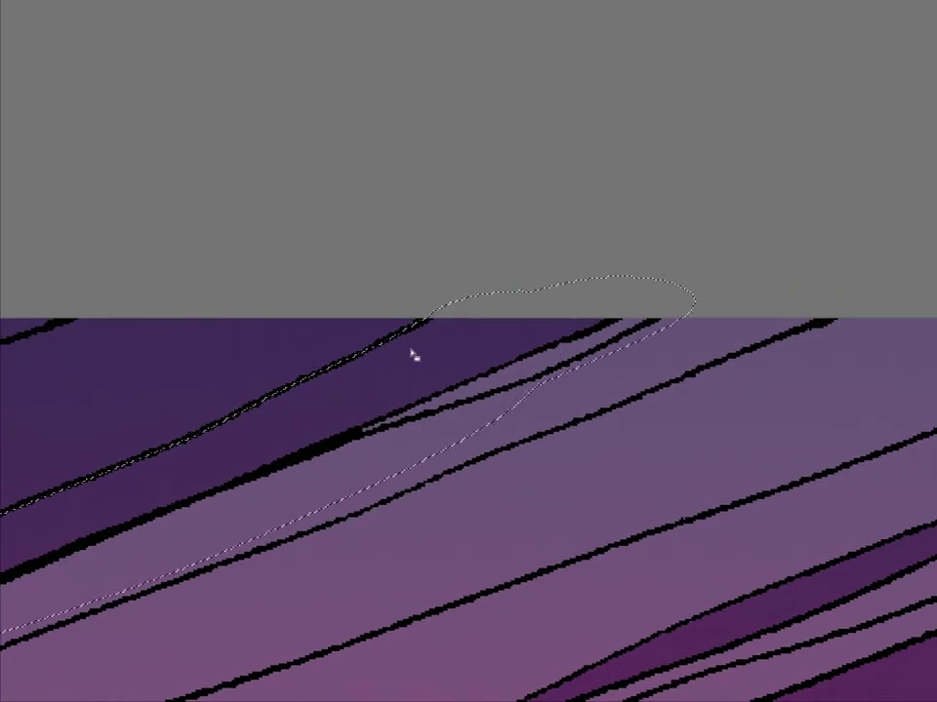
key("Delete")
key("ctrl+d")
left_click_drag(301, 394, 731, 369)
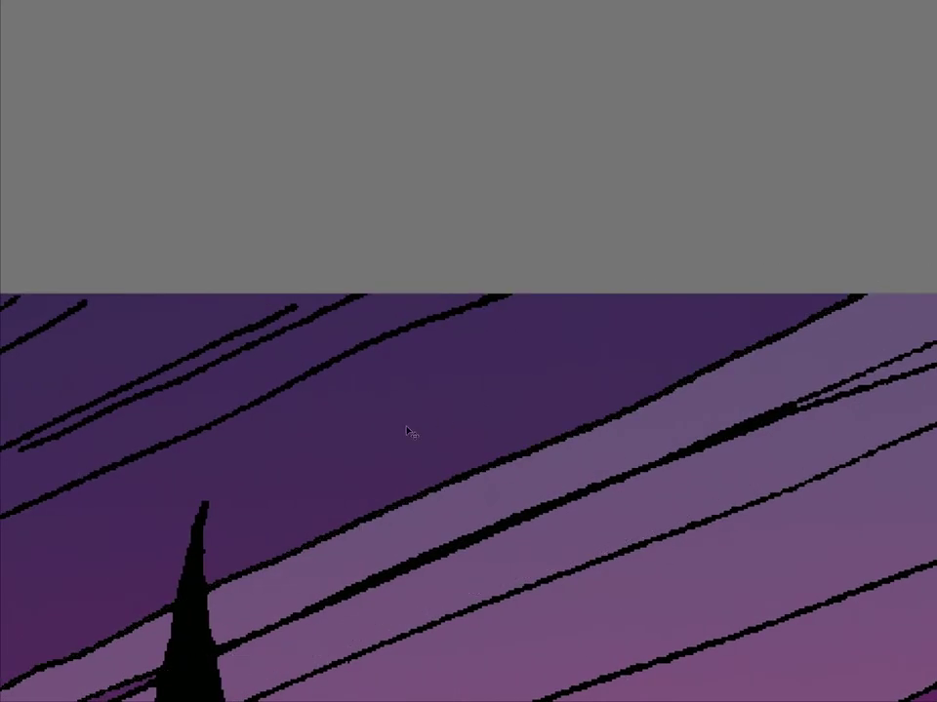
- Lasso the wide sky streak rising from the left building's edge along its ink lines, fill it with white and deselect
left_click_drag(412, 432, 350, 527)
left_click_drag(258, 514, 412, 440)
scroll(338, 481, "up", 4)
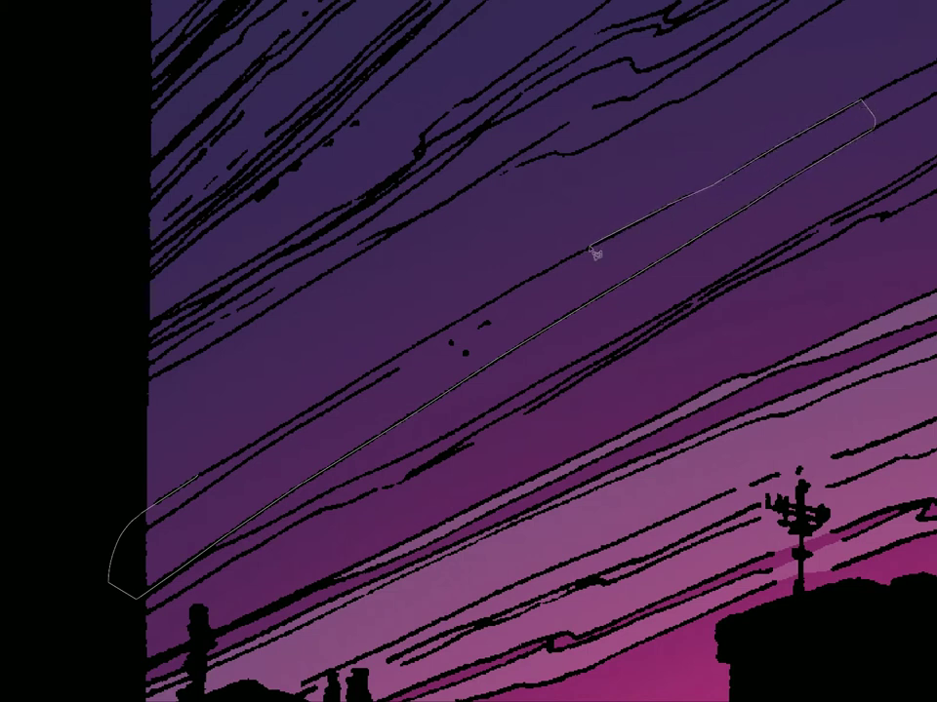
left_click_drag(235, 459, 221, 466)
key("alt+BackSpace")
key("ctrl+d")
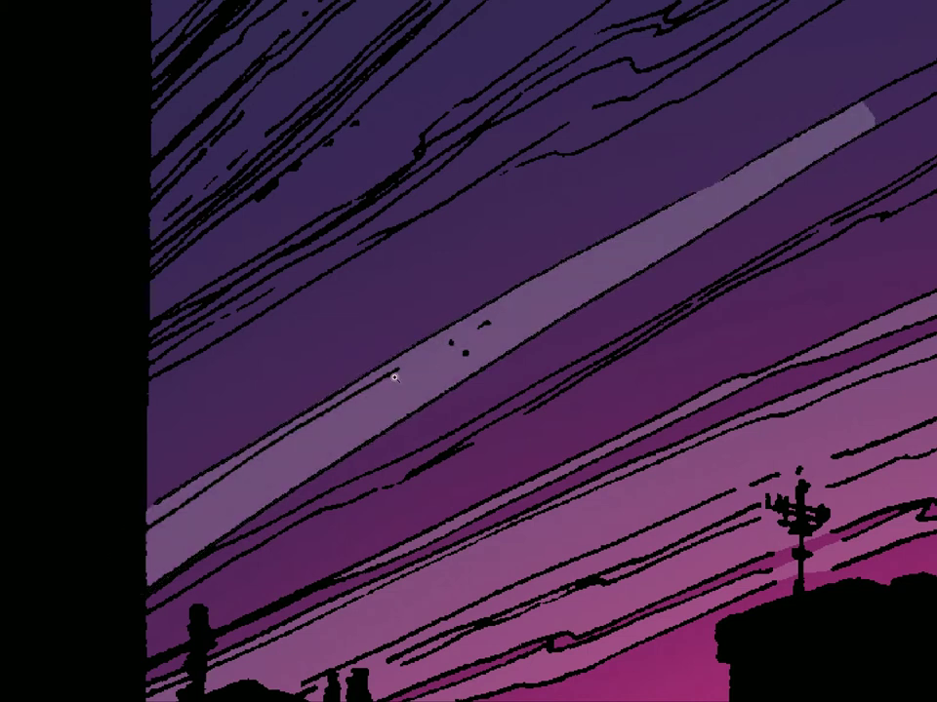
- Extend the wide white streak beyond its rough upper end, keeping between its two ink lines, and deselect
scroll(394, 377, "up", 2)
mouse_move(364, 369)
left_mouse_down()
mouse_move(281, 428)
mouse_move(207, 435)
left_mouse_up()
key("Delete")
key("ctrl+d")
left_click_drag(767, 174, 332, 471)
key("ctrl+d")
- Lasso the next cloud streak below the wide one in sections along its ink lines, filling each with white and deselecting
left_click_drag(647, 342, 133, 599)
left_click_drag(305, 417, 654, 237)
mouse_move(706, 260)
left_mouse_down()
mouse_move(296, 491)
mouse_move(255, 499)
left_mouse_up()
key("alt+BackSpace")
key("ctrl+d")
mouse_move(436, 515)
left_mouse_down()
mouse_move(809, 318)
mouse_move(922, 299)
mouse_move(470, 252)
mouse_move(508, 237)
left_mouse_up()
mouse_move(685, 251)
left_mouse_down()
mouse_move(604, 277)
mouse_move(415, 376)
mouse_move(119, 506)
mouse_move(42, 577)
mouse_move(560, 565)
mouse_move(542, 564)
mouse_move(432, 621)
left_mouse_up()
mouse_move(398, 575)
left_mouse_down()
mouse_move(479, 529)
mouse_move(642, 193)
mouse_move(471, 281)
mouse_move(46, 535)
mouse_move(53, 559)
mouse_move(210, 459)
mouse_move(523, 293)
left_mouse_up()
key("alt+BackSpace")
key("ctrl+d")
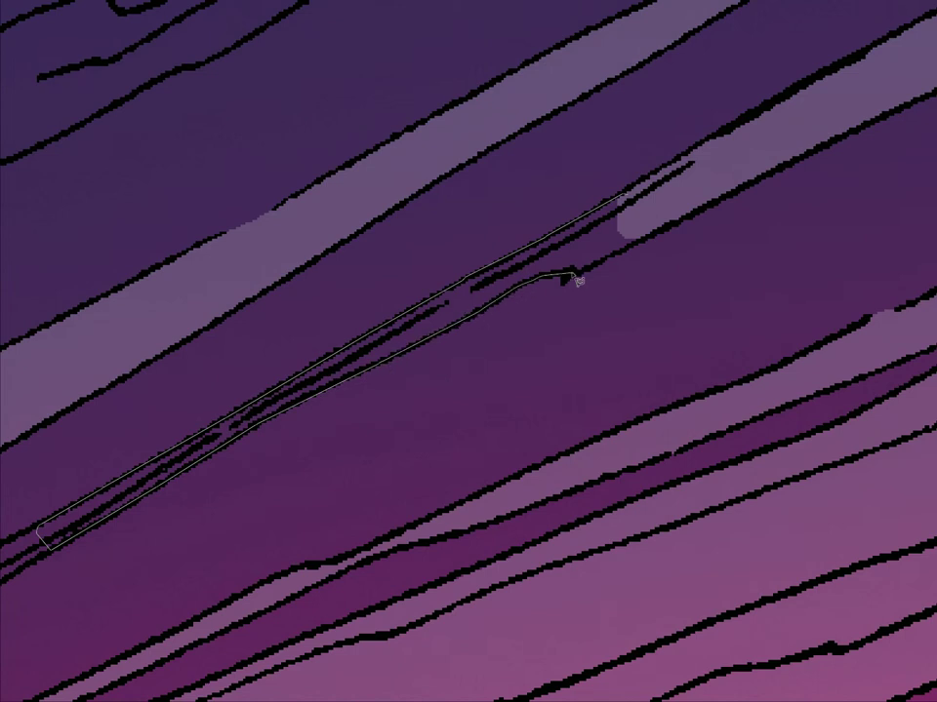
- Continue the lower streak down through its thin, line-filled stretch in two lassoed sections, filling each with white and deselecting
left_click_drag(723, 165, 723, 164)
key("alt+BackSpace")
key("ctrl+d")
left_click_drag(268, 400, 856, 163)
mouse_move(644, 285)
left_mouse_down()
mouse_move(282, 489)
mouse_move(152, 541)
mouse_move(153, 576)
left_mouse_up()
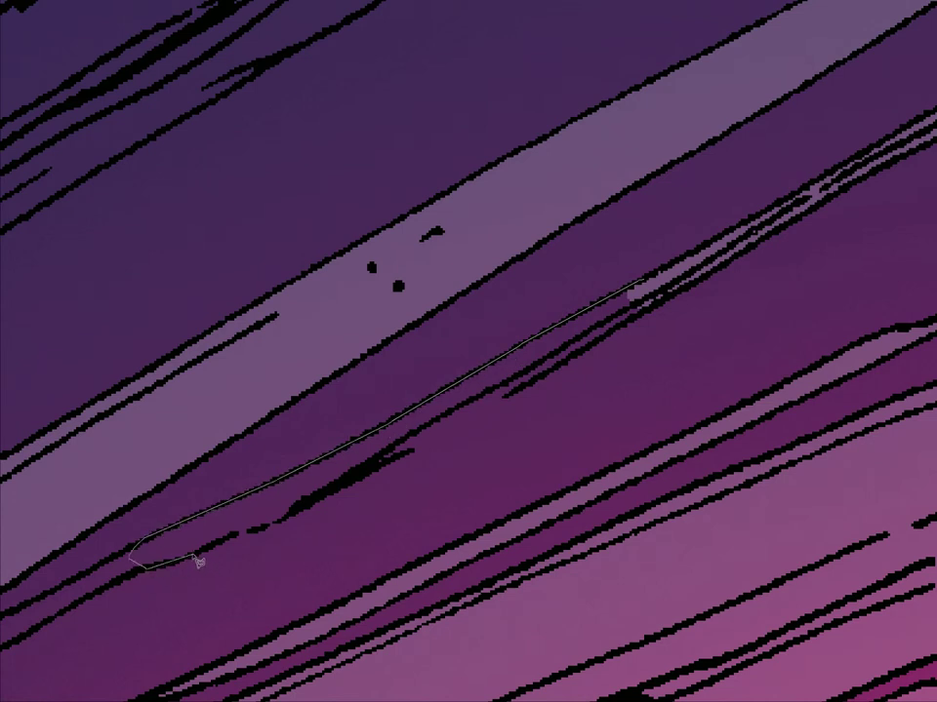
mouse_move(317, 502)
left_mouse_down()
mouse_move(503, 386)
mouse_move(375, 455)
mouse_move(518, 397)
mouse_move(604, 345)
mouse_move(696, 263)
left_mouse_up()
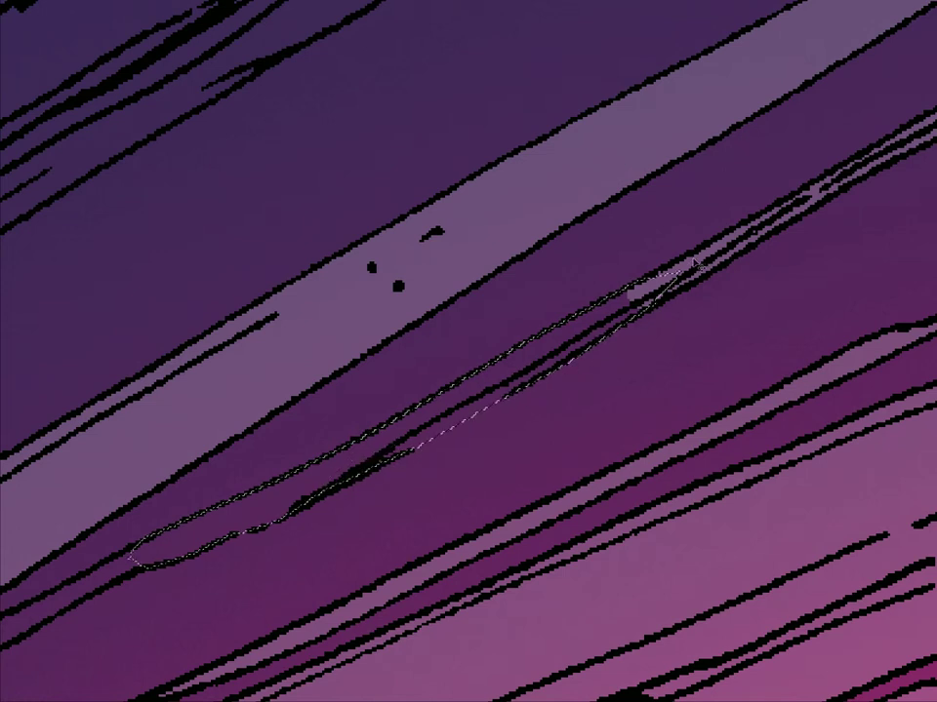
key("alt+BackSpace")
key("ctrl+d")
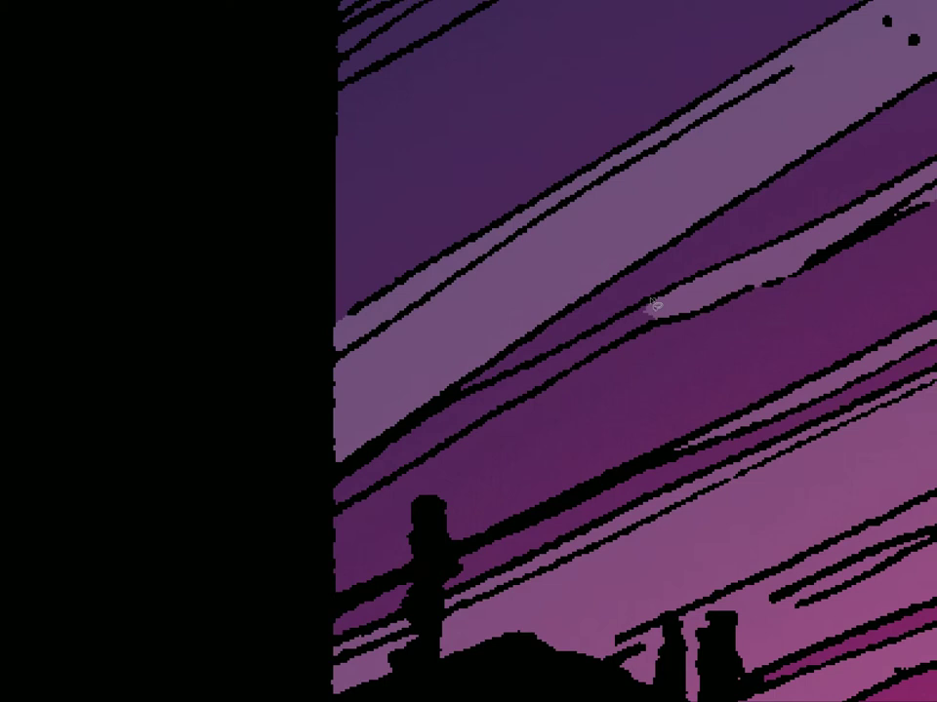
- Lasso the remaining tail of the thin lower streak to the left building's edge, fill it with white and deselect
left_click_drag(574, 346, 493, 382)
mouse_move(367, 411)
left_mouse_down()
mouse_move(328, 517)
mouse_move(645, 338)
mouse_move(647, 322)
left_mouse_up()
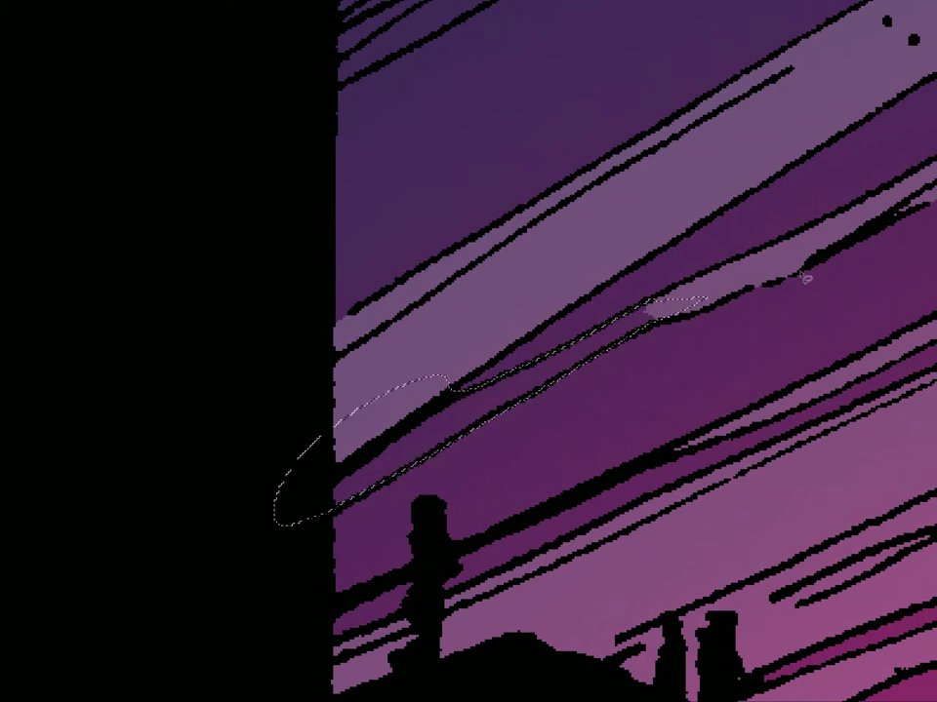
key("alt+BackSpace")
key("ctrl+d")
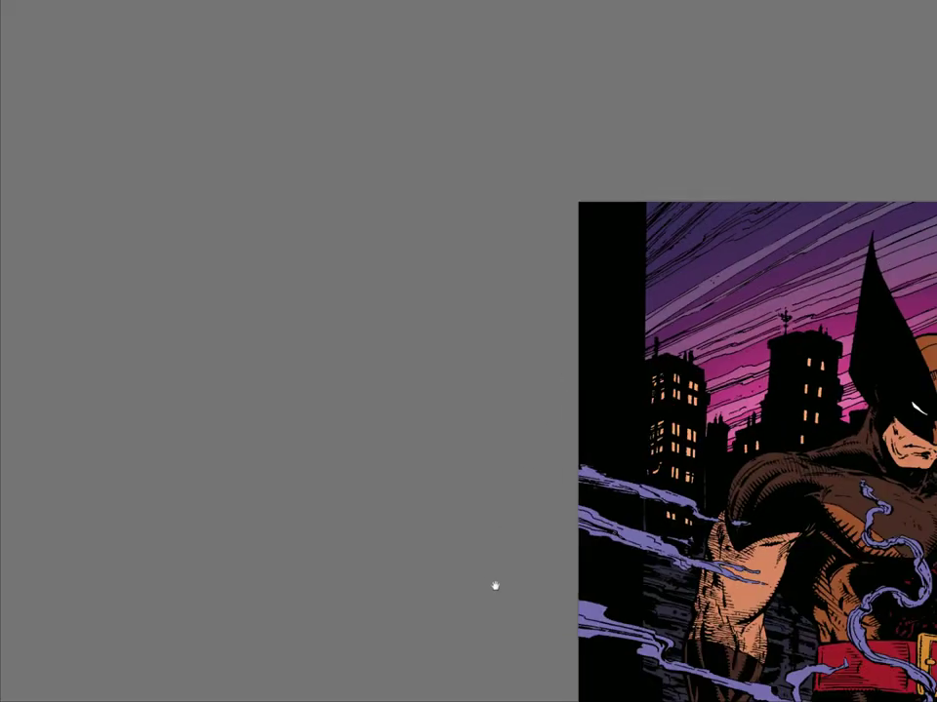
- Lasso the forked cloud above the wide streak, leaving out the gap between its two branches, then fill it with white and deselect
left_click_drag(808, 401, 424, 469)
left_click_drag(613, 485, 526, 519)
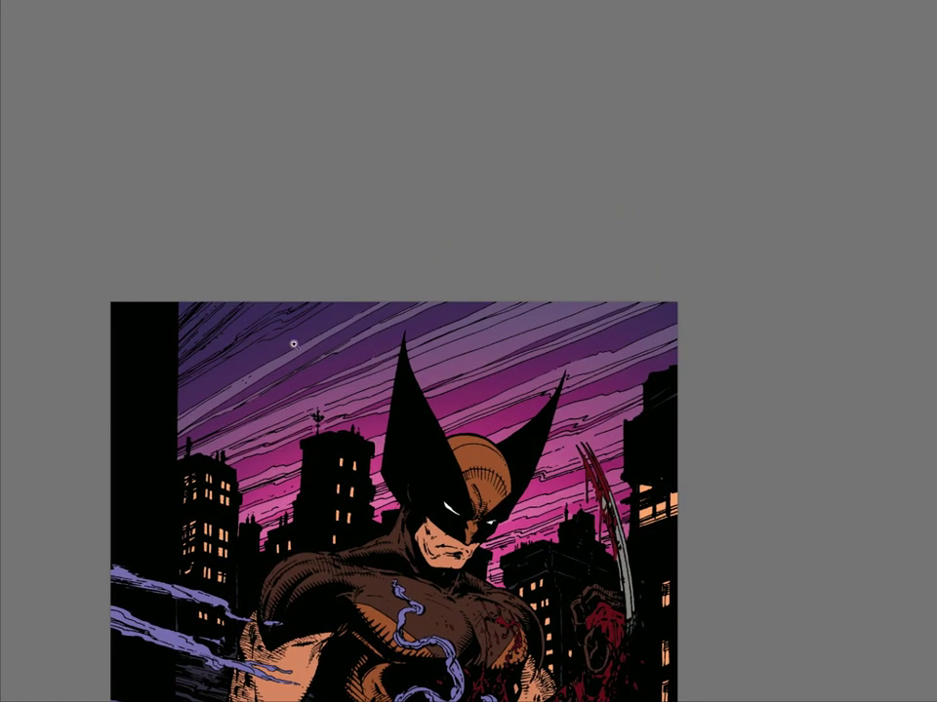
left_click_drag(278, 320, 347, 293)
left_click_drag(306, 398, 464, 413)
scroll(465, 413, "up", 2)
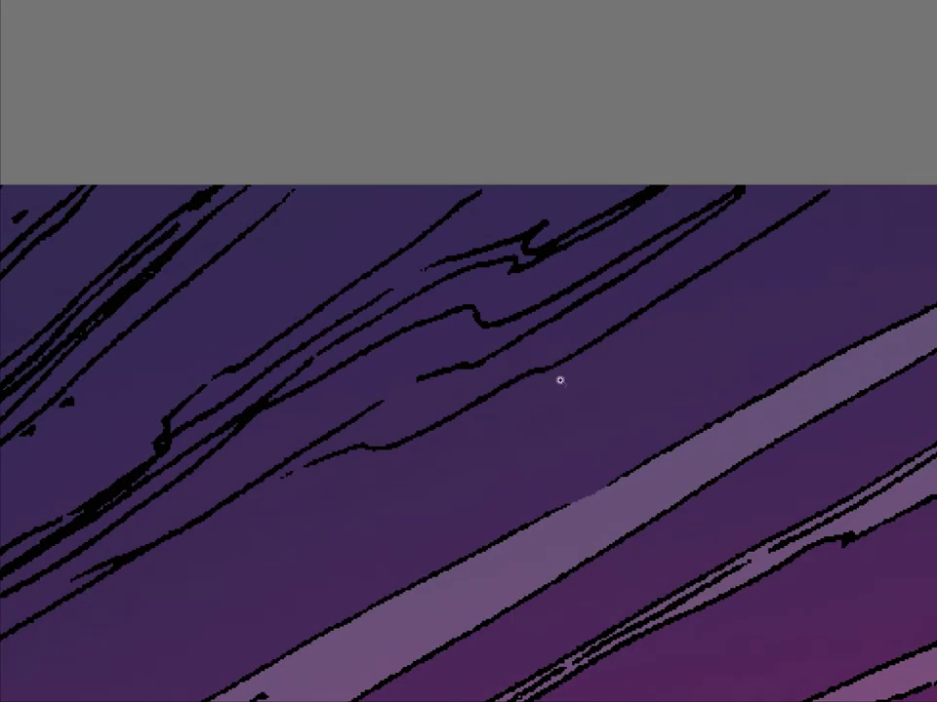
mouse_move(562, 253)
left_mouse_down()
mouse_move(515, 269)
mouse_move(465, 272)
mouse_move(411, 296)
mouse_move(317, 358)
mouse_move(265, 410)
mouse_move(420, 326)
mouse_move(492, 306)
mouse_move(475, 310)
mouse_move(492, 332)
mouse_move(519, 322)
mouse_move(727, 205)
left_mouse_up()
mouse_move(845, 186)
left_mouse_down()
mouse_move(565, 365)
mouse_move(402, 446)
mouse_move(323, 470)
left_mouse_up()
mouse_move(241, 496)
left_mouse_down()
mouse_move(163, 452)
mouse_move(170, 420)
mouse_move(453, 216)
left_mouse_up()
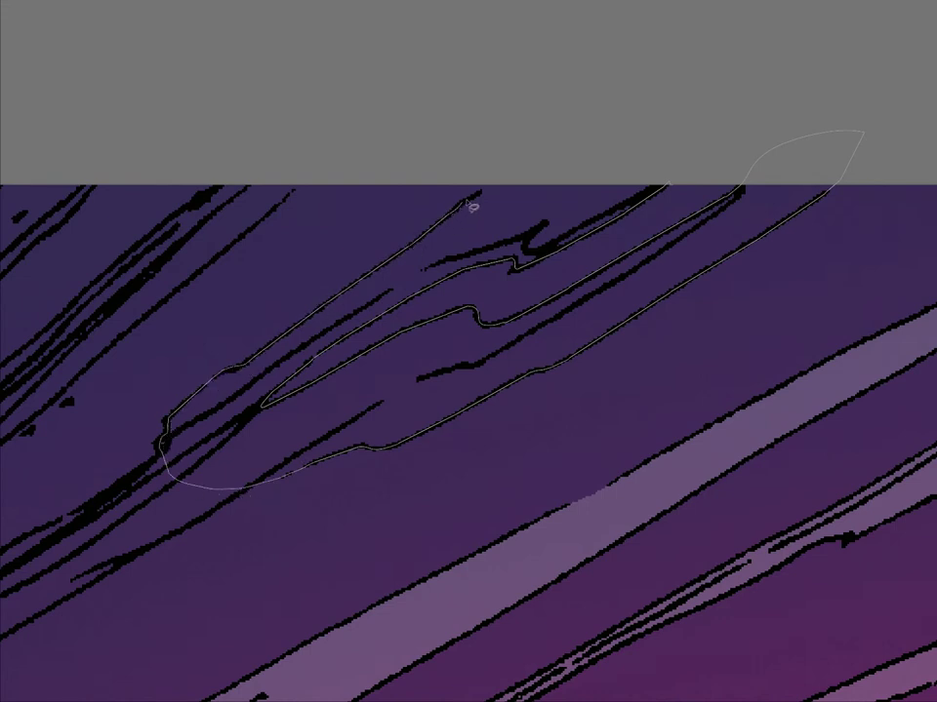
left_click_drag(699, 112, 713, 138)
key("alt+BackSpace")
key("ctrl+d")
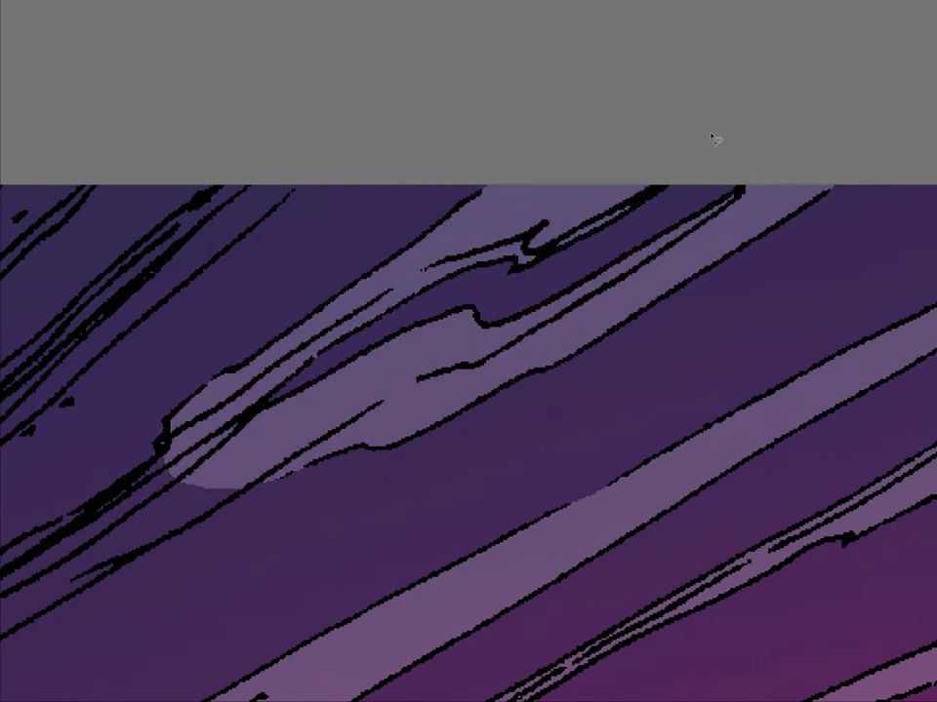
- Fill the forked cloud's tail down to the left building with white, plus the next ink-lined band above it, deselecting each
left_click_drag(298, 458, 761, 195)
mouse_move(626, 182)
left_mouse_down()
mouse_move(547, 248)
mouse_move(470, 284)
mouse_move(236, 427)
mouse_move(194, 479)
mouse_move(226, 522)
mouse_move(215, 528)
mouse_move(581, 301)
mouse_move(674, 257)
mouse_move(796, 139)
left_mouse_up()
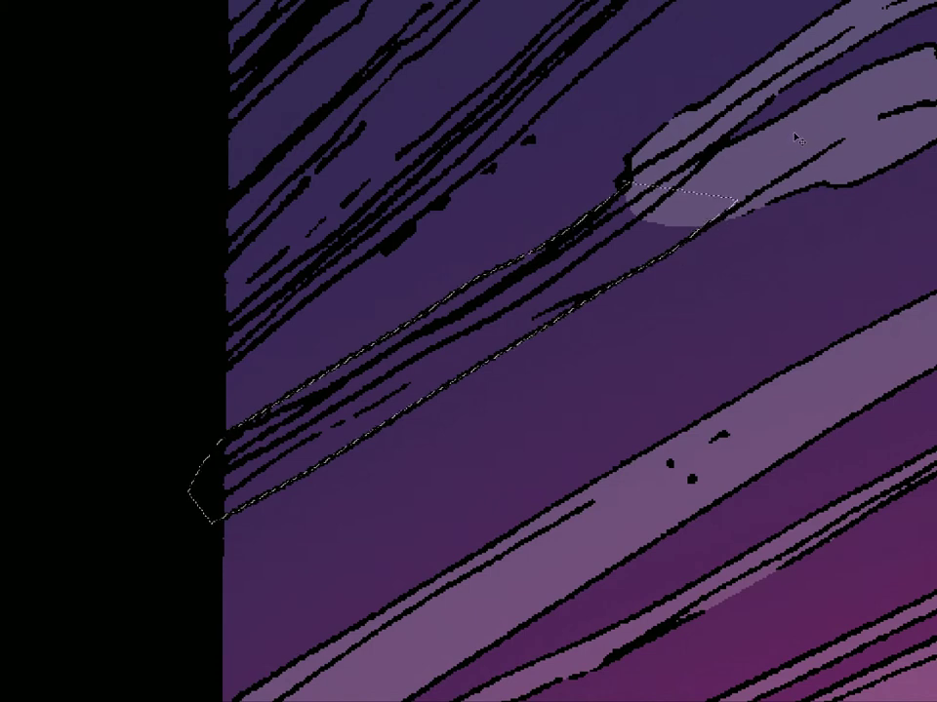
mouse_move(584, 162)
left_mouse_down()
mouse_move(545, 378)
mouse_move(573, 308)
left_mouse_up()
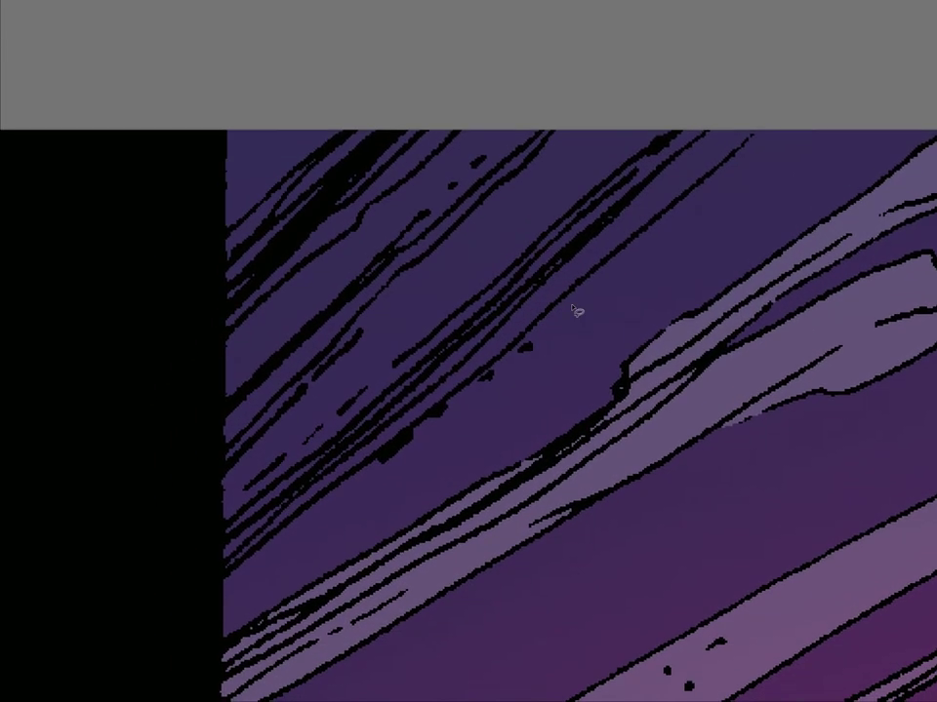
mouse_move(419, 355)
left_mouse_down()
mouse_move(216, 523)
mouse_move(215, 583)
mouse_move(334, 487)
mouse_move(414, 439)
mouse_move(750, 150)
mouse_move(694, 109)
mouse_move(445, 327)
left_mouse_up()
key("alt+BackSpace")
key("ctrl+d")
- Lasso the two ink-bounded bands nearest the sky's upper-left corner and fill each with white, deselecting each time
left_click_drag(215, 464, 378, 306)
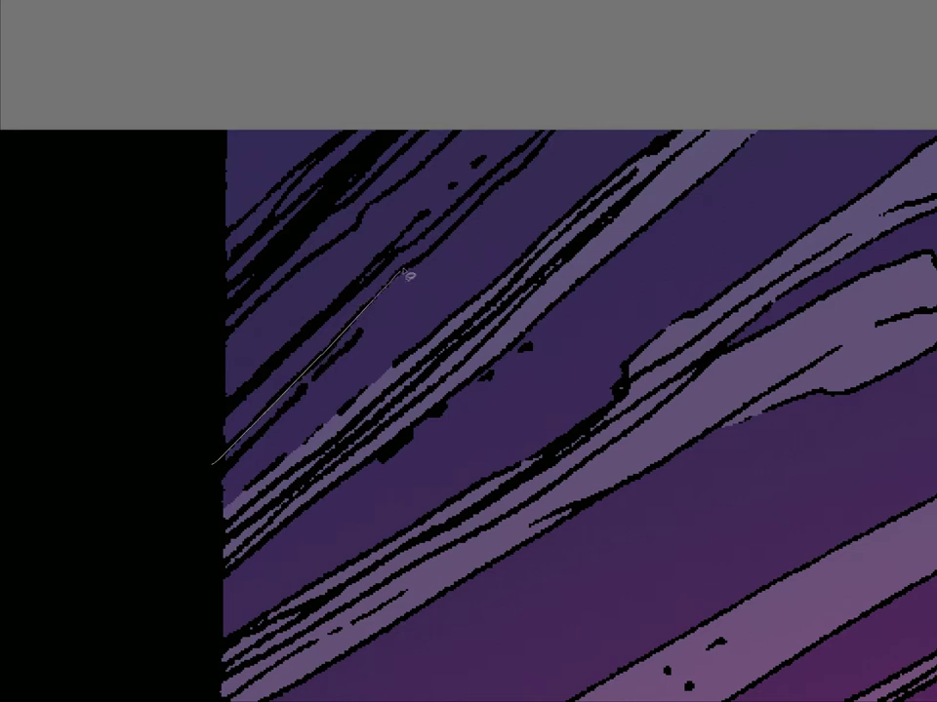
left_click_drag(441, 255, 550, 146)
mouse_move(498, 115)
left_mouse_down()
mouse_move(274, 299)
mouse_move(203, 385)
mouse_move(171, 454)
left_mouse_up()
key("ctrl+BackSpace")
key("ctrl+d")
mouse_move(215, 338)
left_mouse_down()
mouse_move(327, 213)
mouse_move(359, 205)
mouse_move(441, 117)
left_mouse_up()
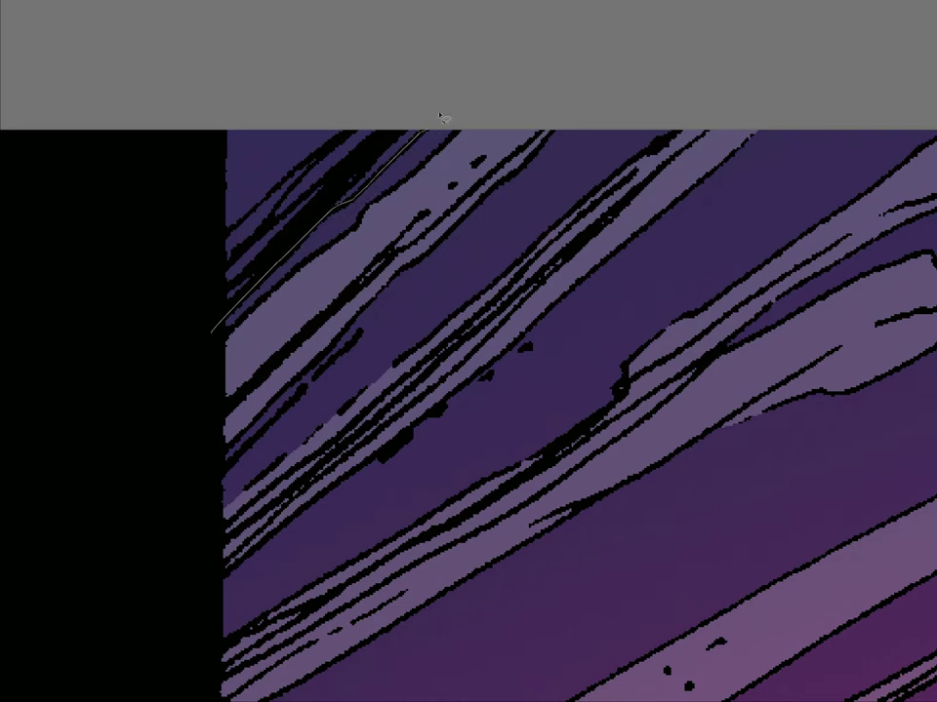
mouse_move(357, 129)
left_mouse_down()
mouse_move(266, 200)
mouse_move(176, 305)
left_mouse_up()
key("ctrl+0")
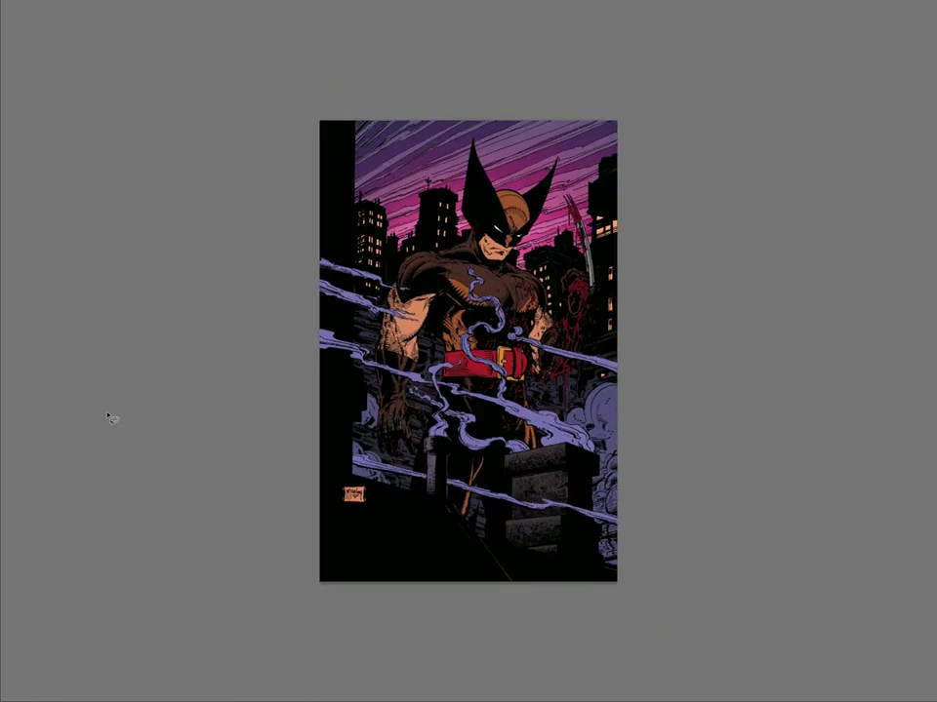
- Set the white cloud layer's blending mode to Overlay and its opacity to 100%
key("Tab")
left_click(831, 332)
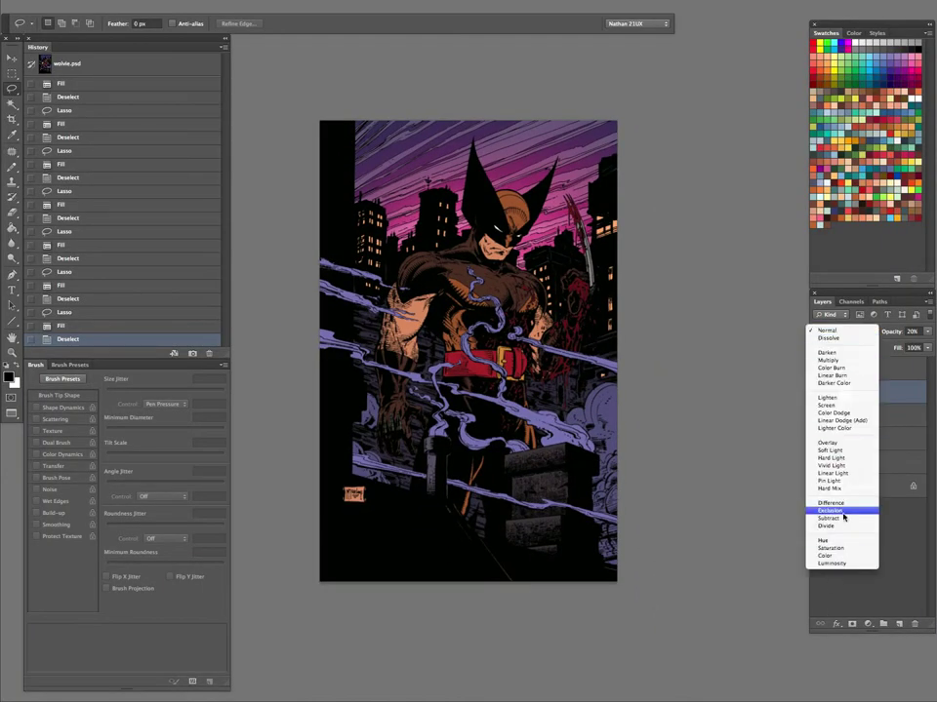
left_click(838, 444)
left_click_drag(532, 313, 538, 400)
key("h")
key("0")
key("z")
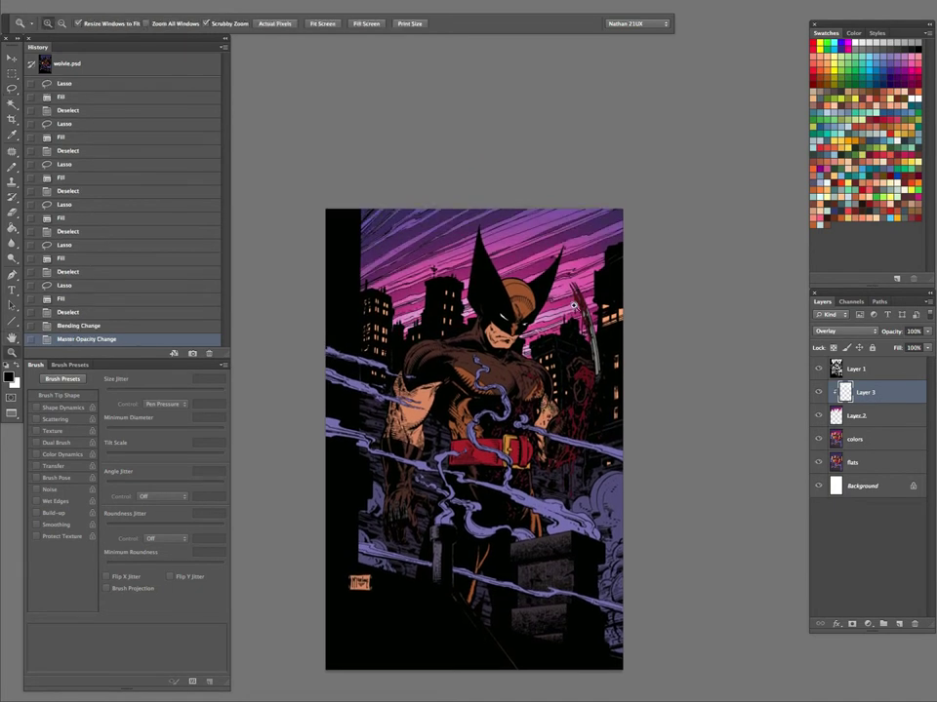
- Examine the Overlay clouds against the sky and reduce the cloud layer's opacity to 50%
left_click(509, 456)
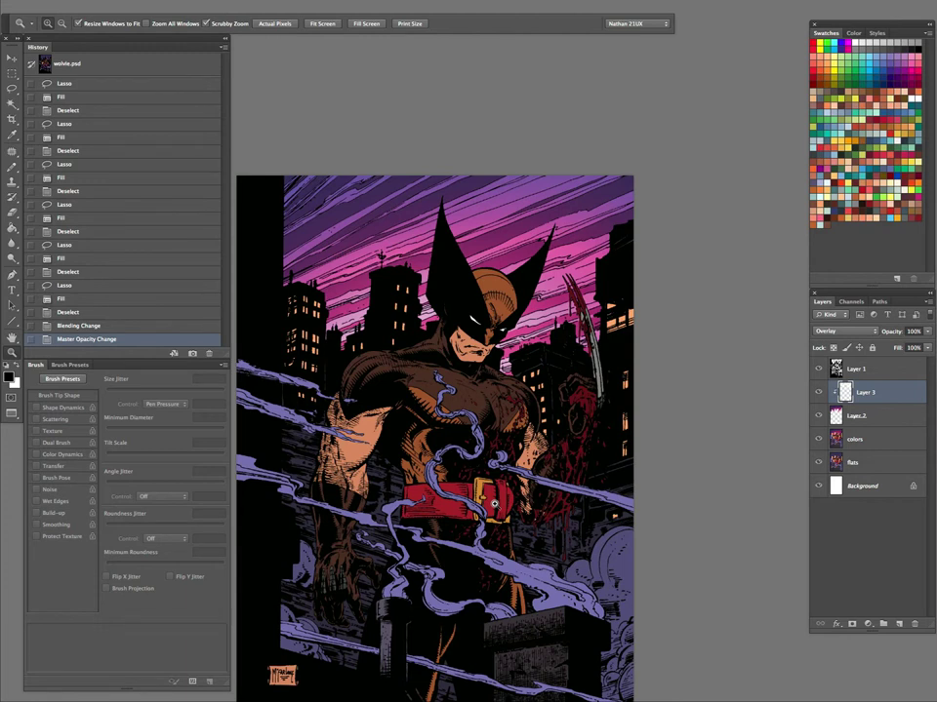
key("h")
key("5")
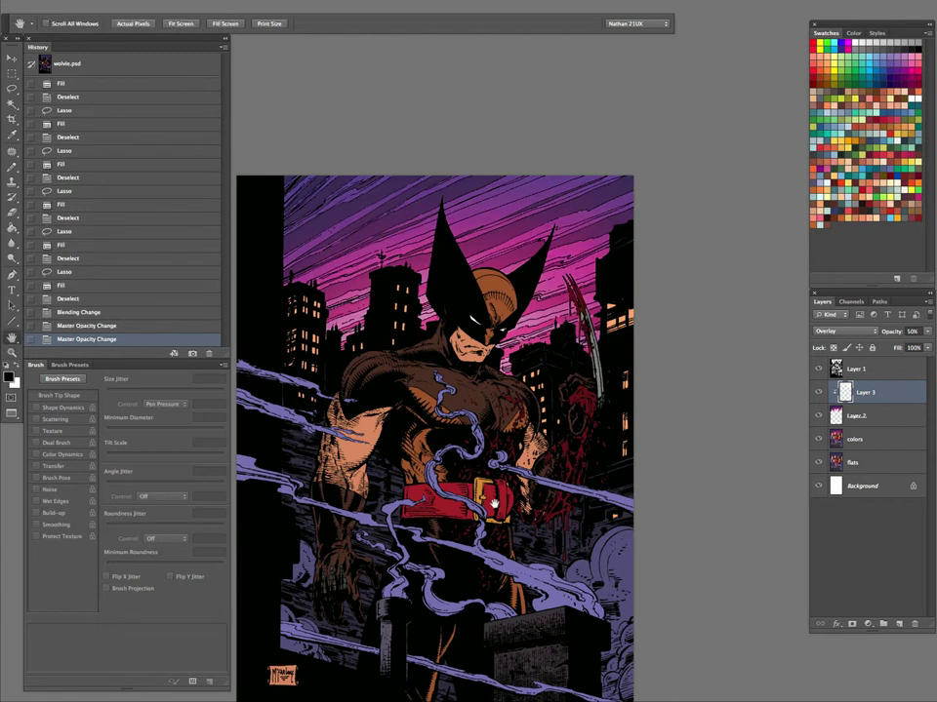
key("ctrl+minus")
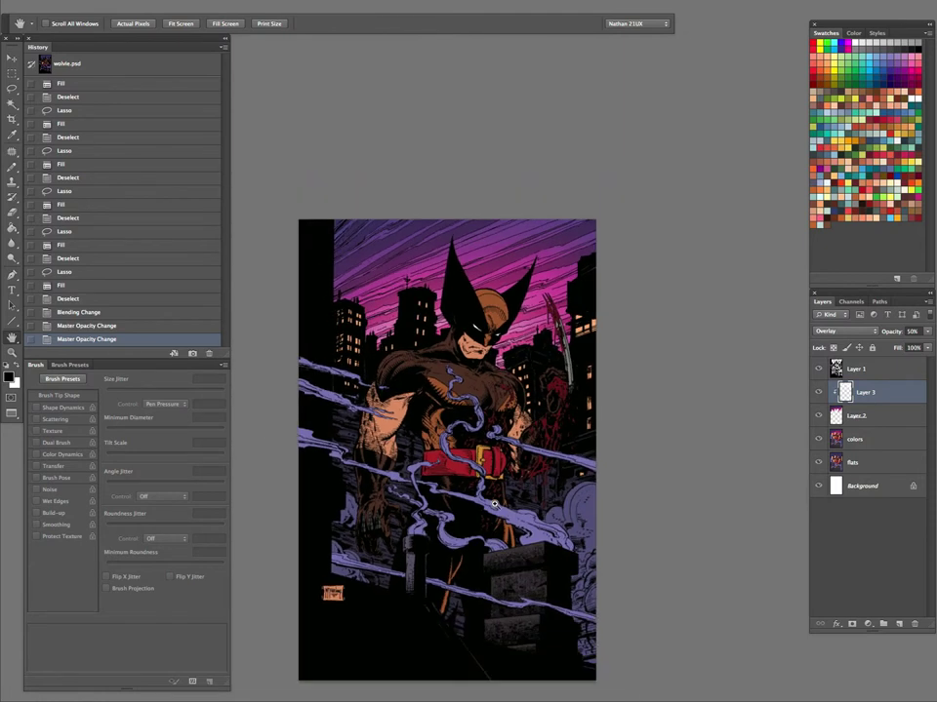
- Load Layer 3's cloud shapes as a selection, hide that layer, and add a new layer clipped to Layer 2 with selection edges hidden
left_click(841, 392, "ctrl")
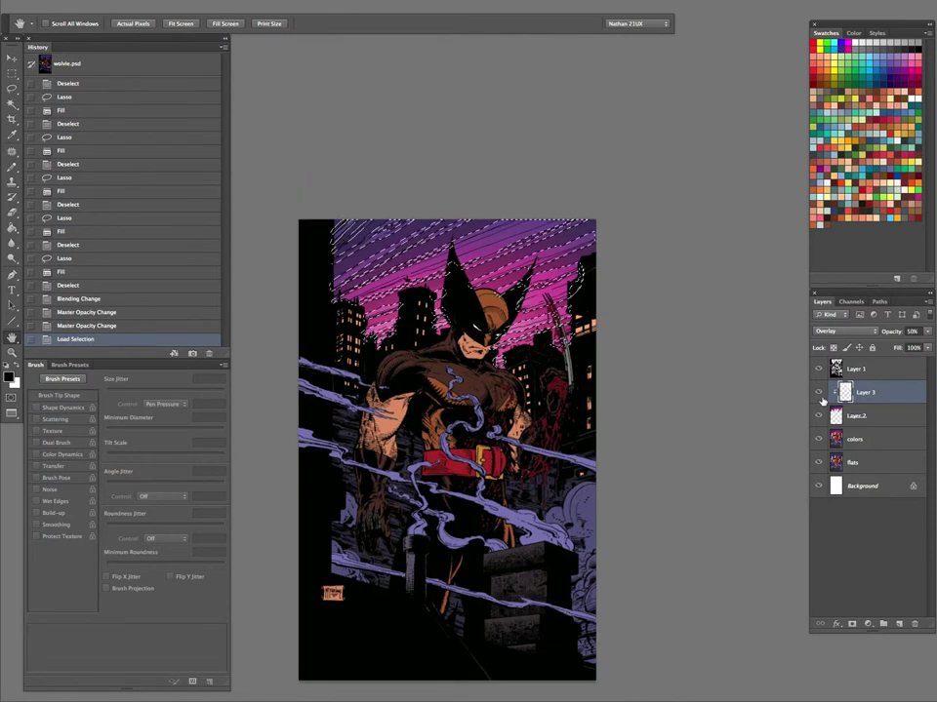
left_click(818, 393)
left_click(847, 416)
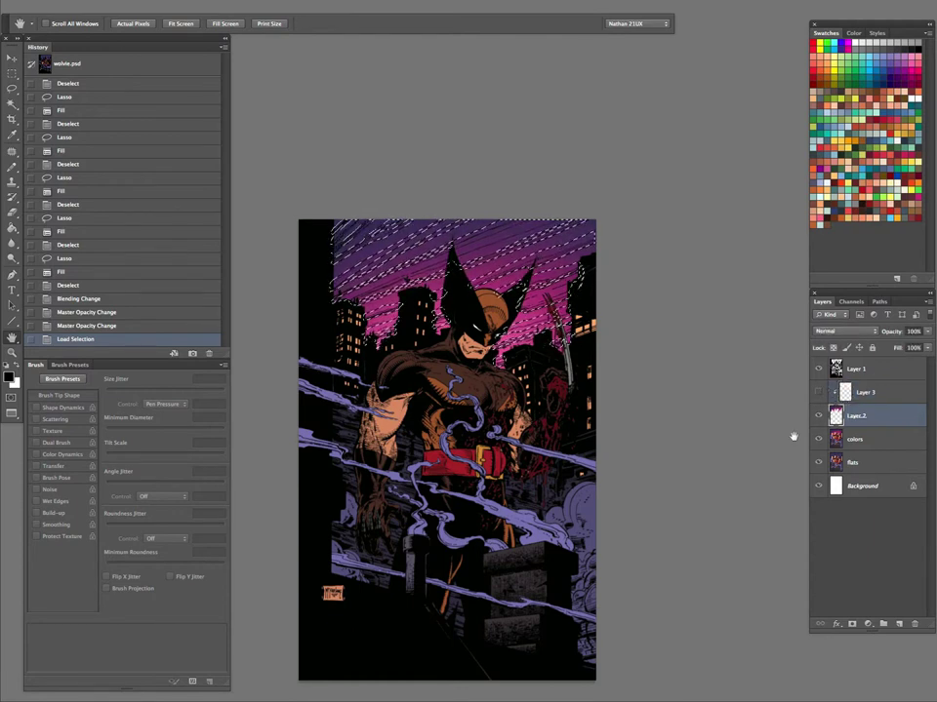
key("ctrl+shift+n")
key("Return")
key("ctrl+h")
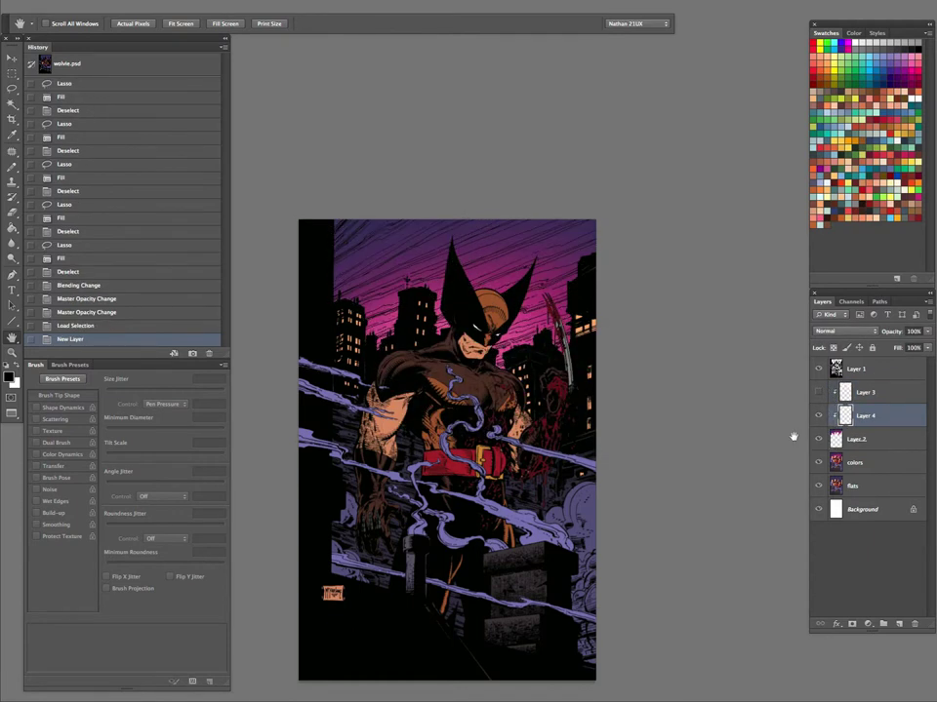
- Set Layer 4 to Overlay and draw four white-to-transparent linear gradients upward across the selected clouds
key("g")
left_click(845, 331)
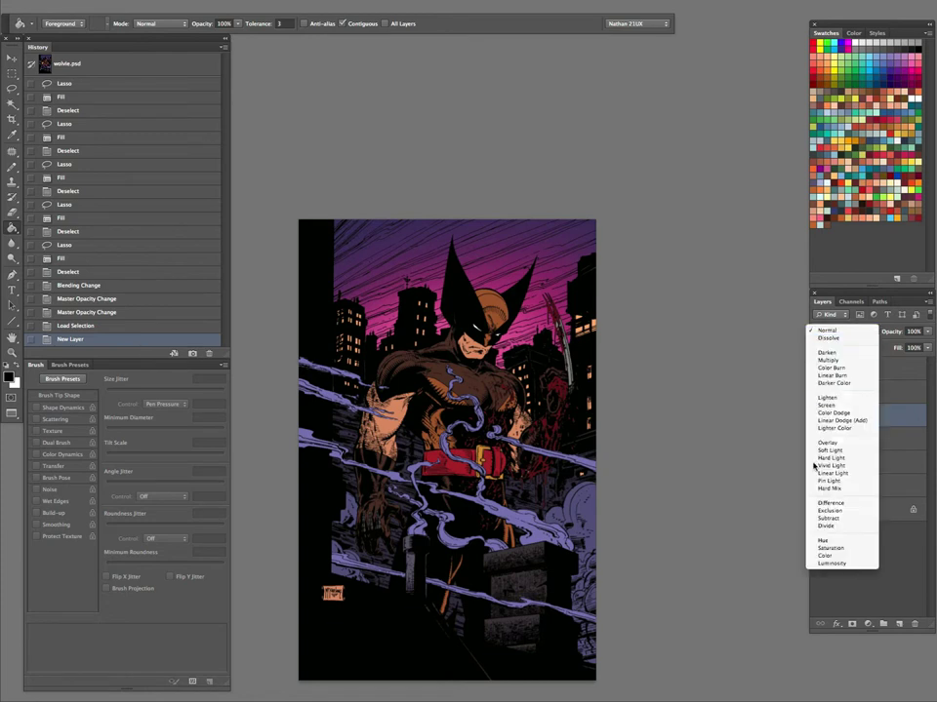
left_click(831, 441)
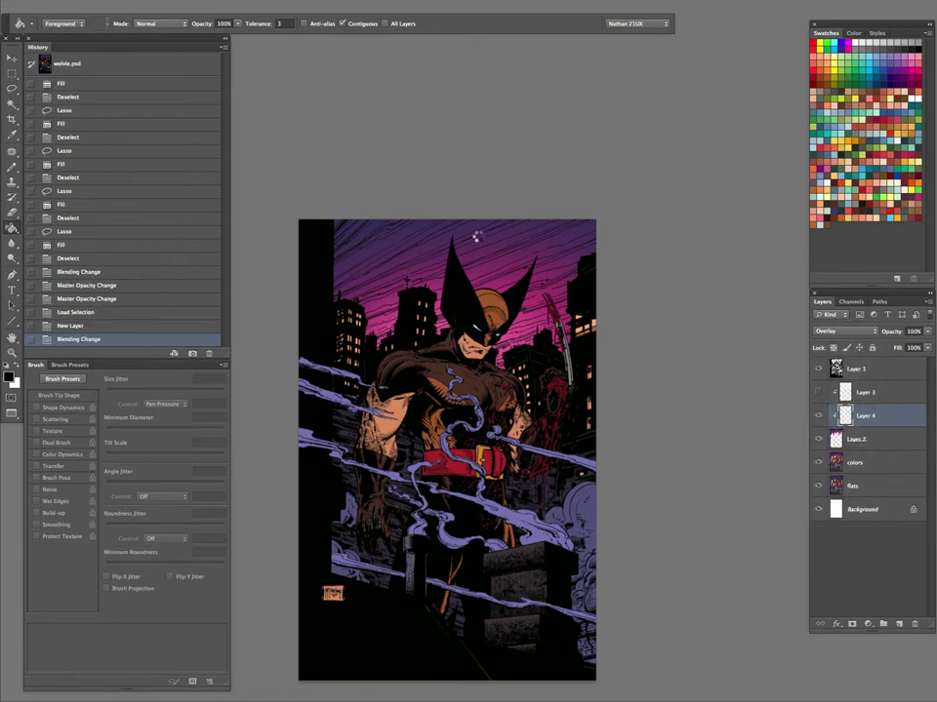
key("shift+g")
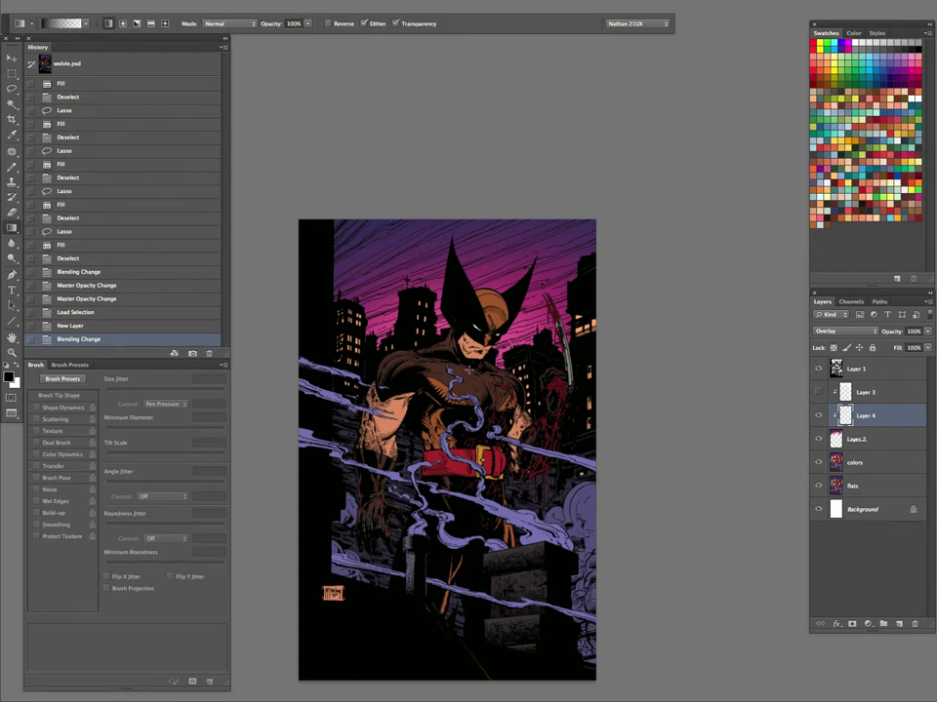
left_click_drag(363, 336, 414, 140)
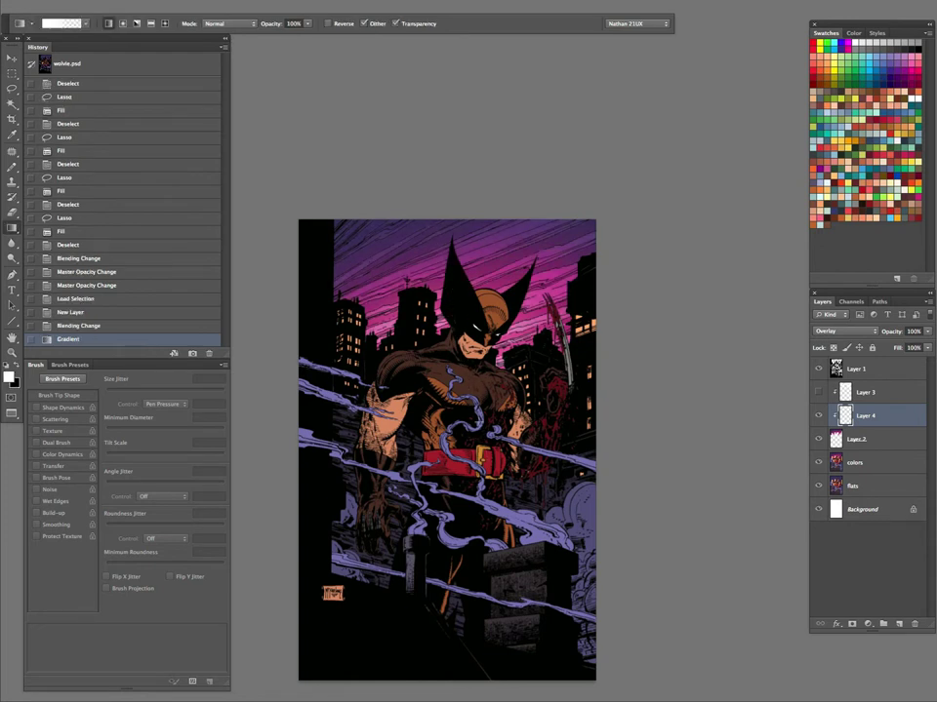
left_click_drag(359, 309, 343, 162)
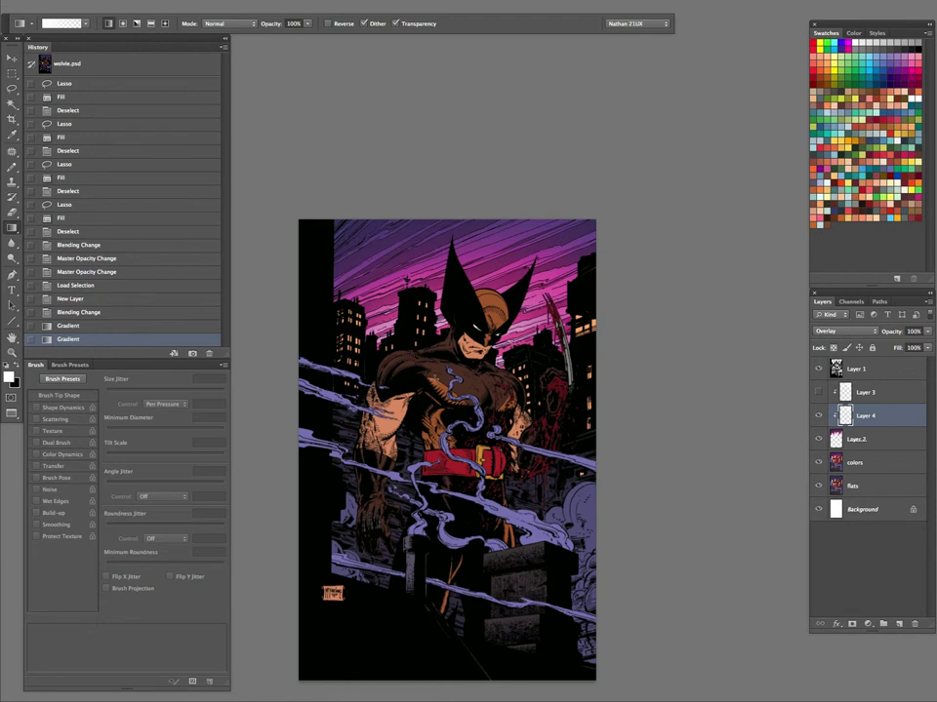
left_click_drag(441, 420, 436, 235)
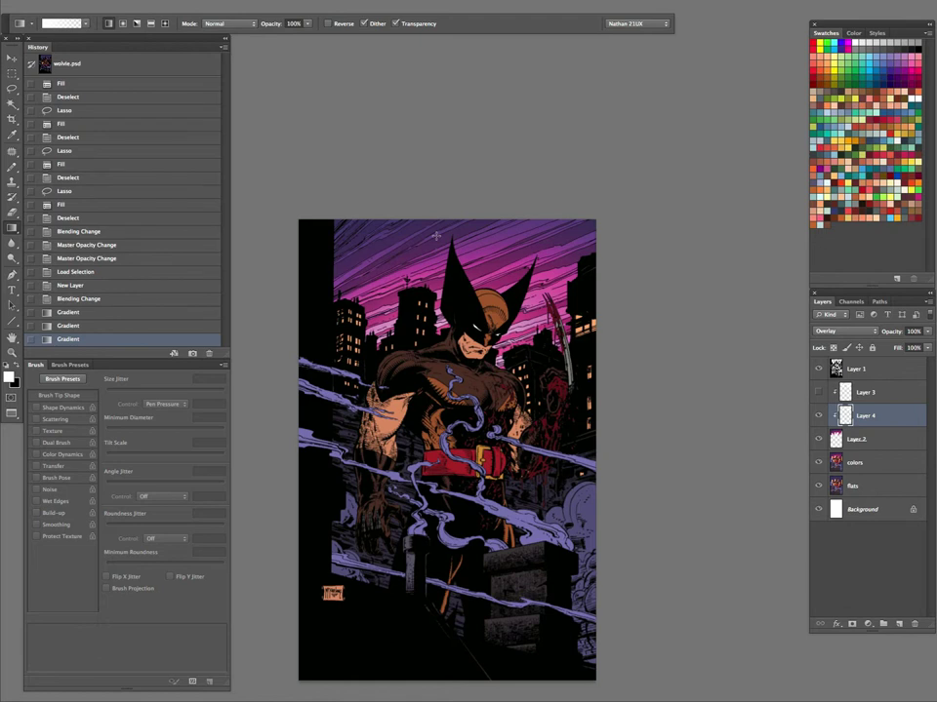
left_click_drag(477, 333, 392, 167)
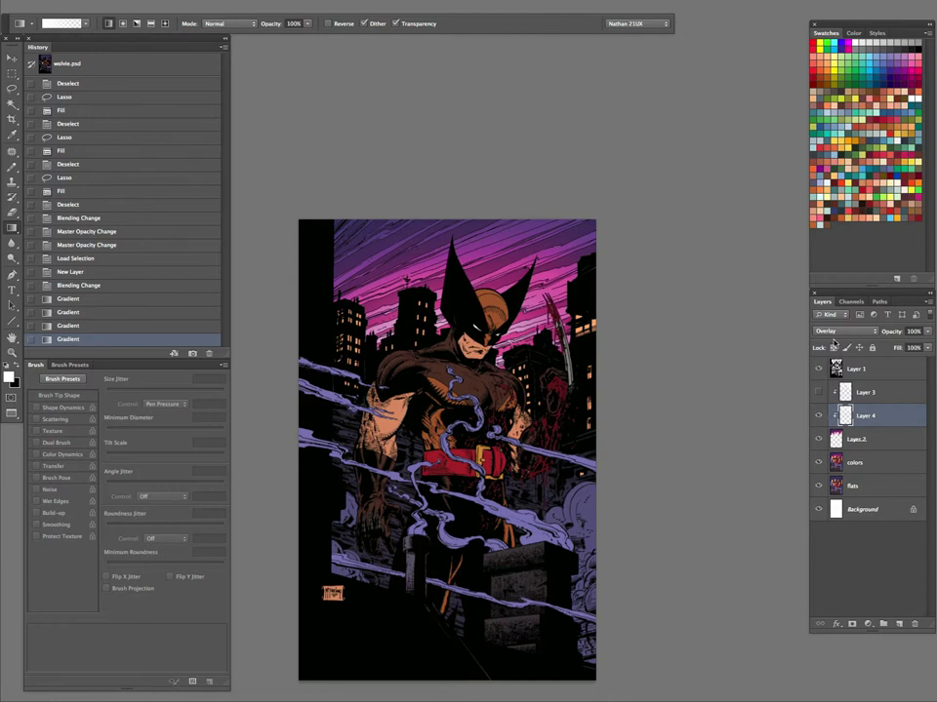
- Lock Layer 4's transparent pixels, recolor its gradients with a light orange swatch, and set its blending mode to Screen
left_click(823, 199)
key("alt+BackSpace")
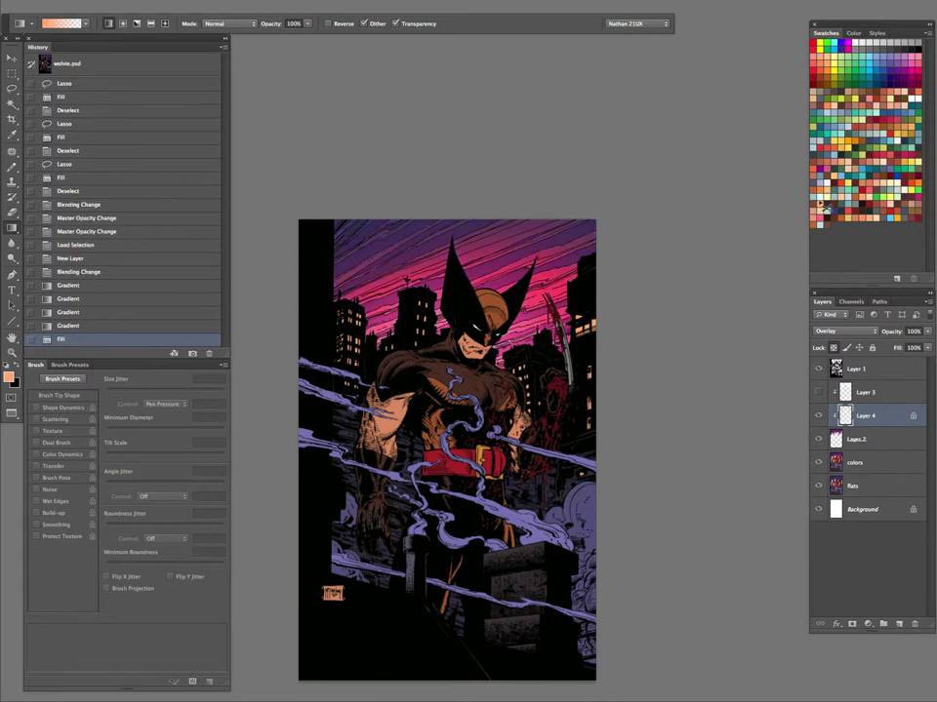
left_click(844, 330)
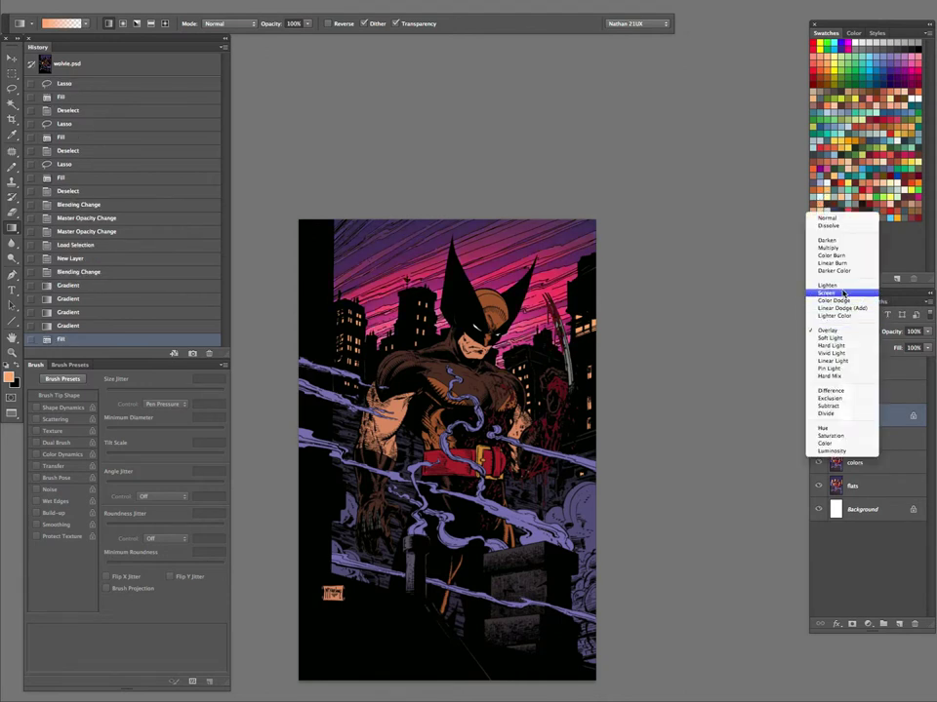
left_click(847, 292)
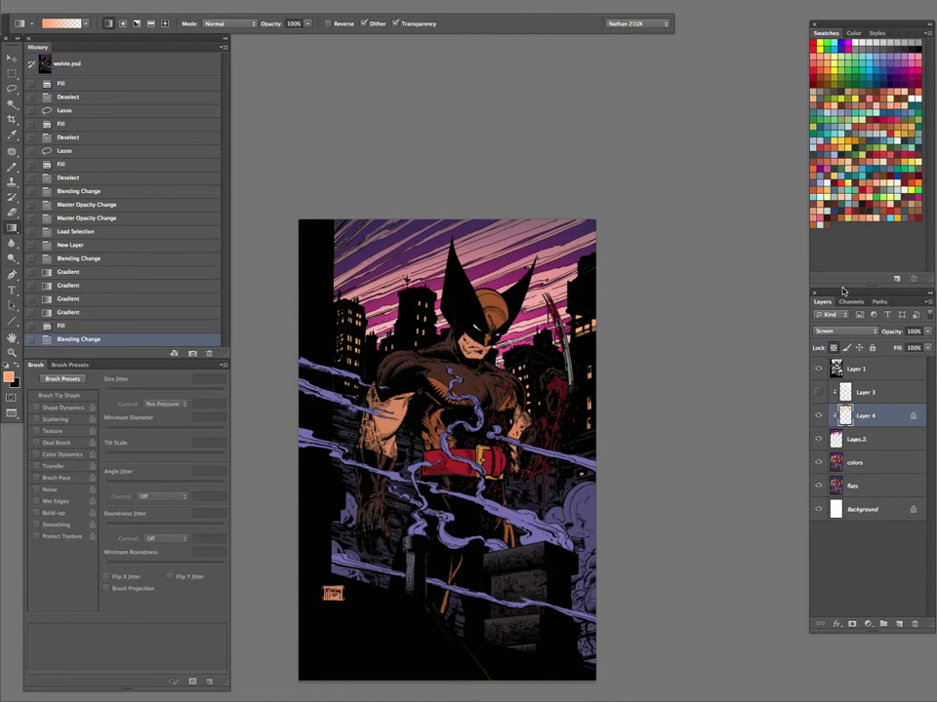
- Adjust Layer 4's Hue/Saturation with saturation +91 and lightness -72
key("ctrl+u")
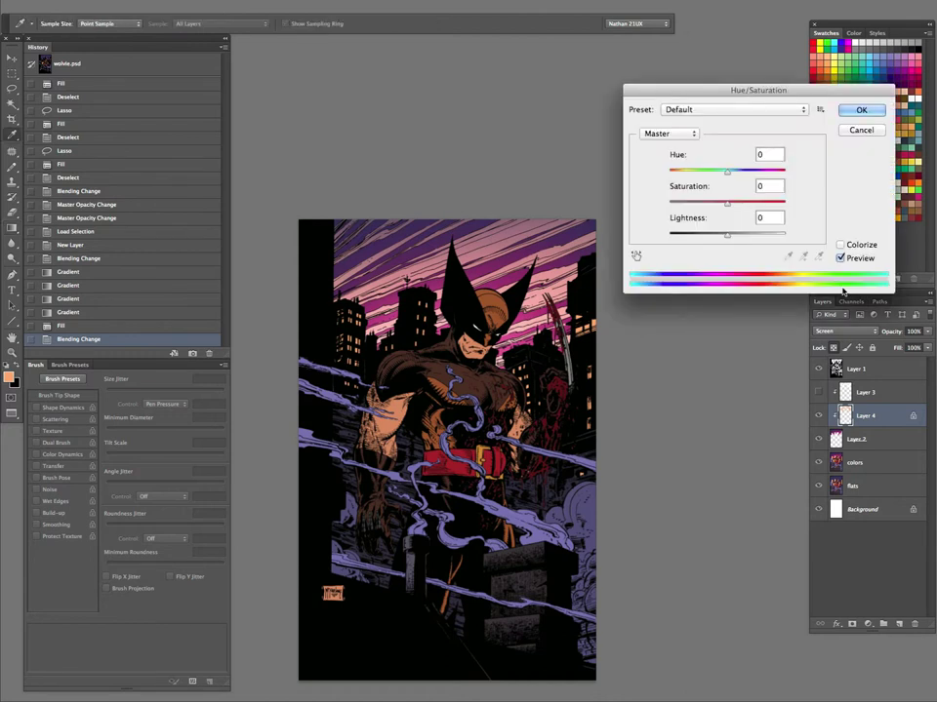
left_click_drag(723, 236, 759, 203)
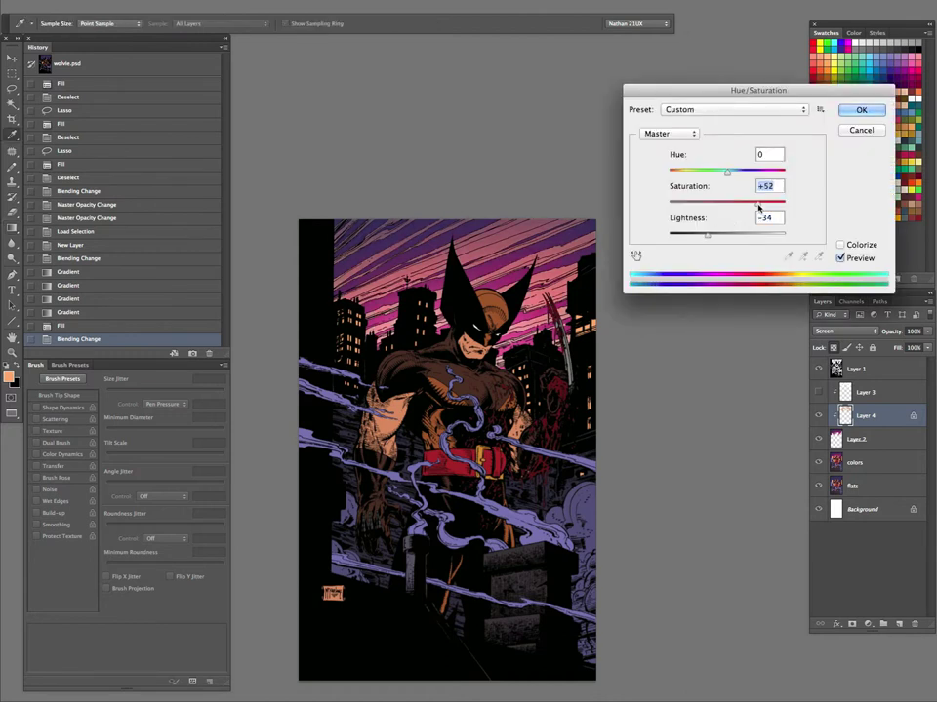
left_click_drag(706, 236, 683, 235)
left_click_drag(756, 204, 775, 204)
left_click_drag(683, 236, 698, 239)
left_click_drag(782, 211, 781, 206)
mouse_move(696, 236)
left_mouse_down()
mouse_move(722, 236)
mouse_move(683, 241)
left_mouse_up()
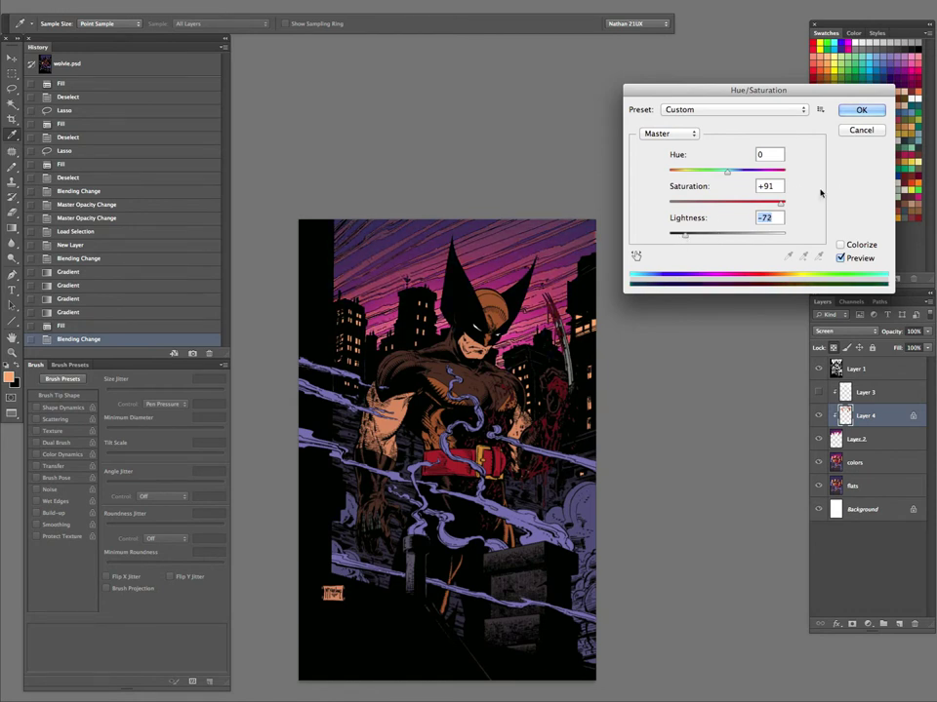
left_click(861, 110)
- Show Layer 3 again and reduce its opacity to 20%
left_click(821, 392)
left_click(858, 393)
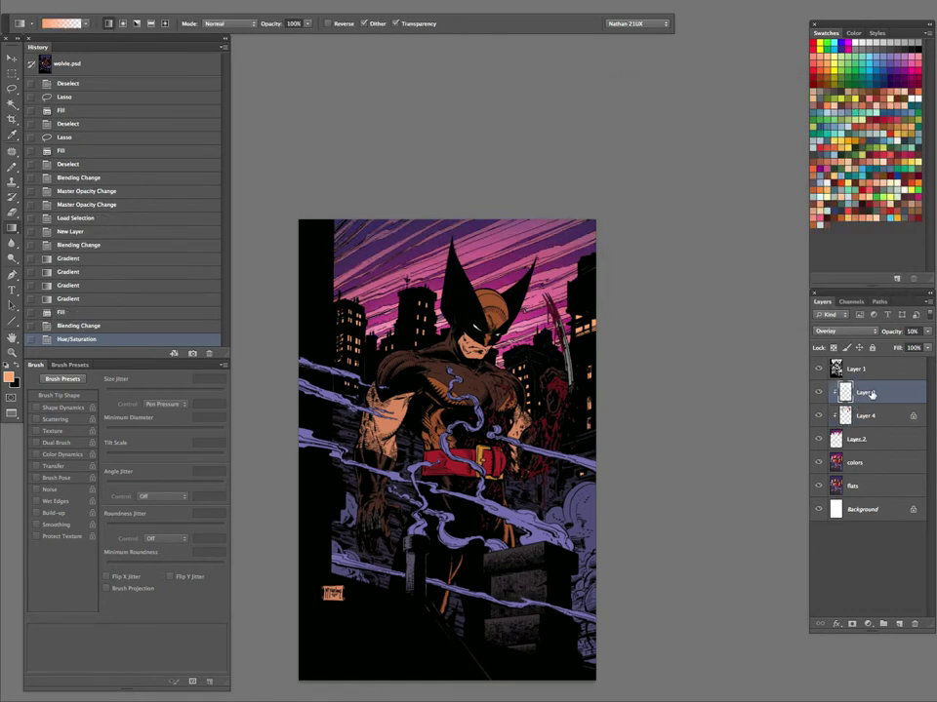
key("h")
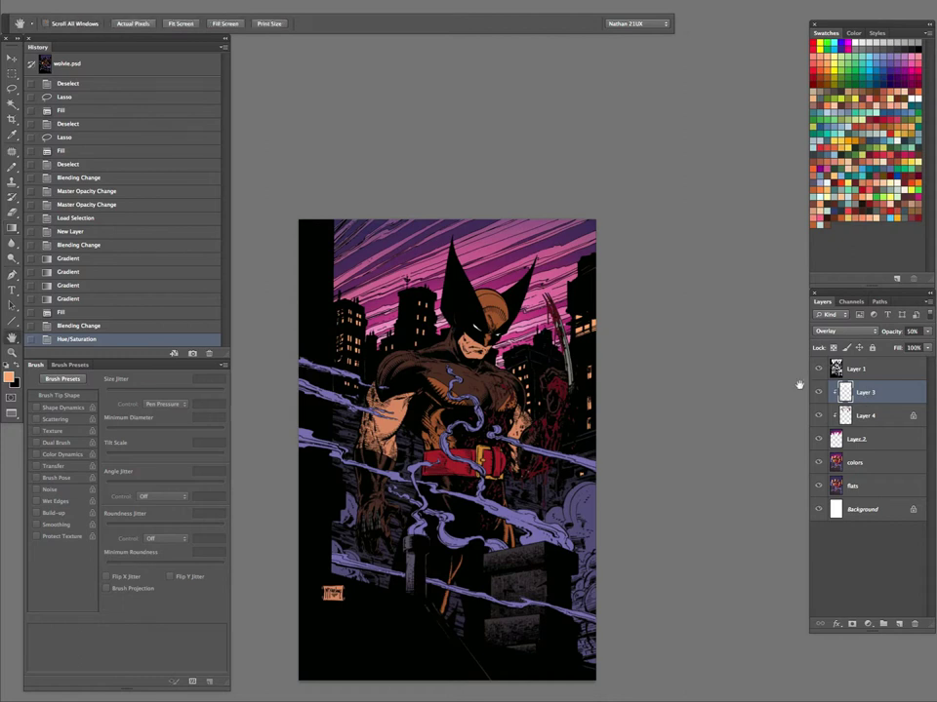
key("2")
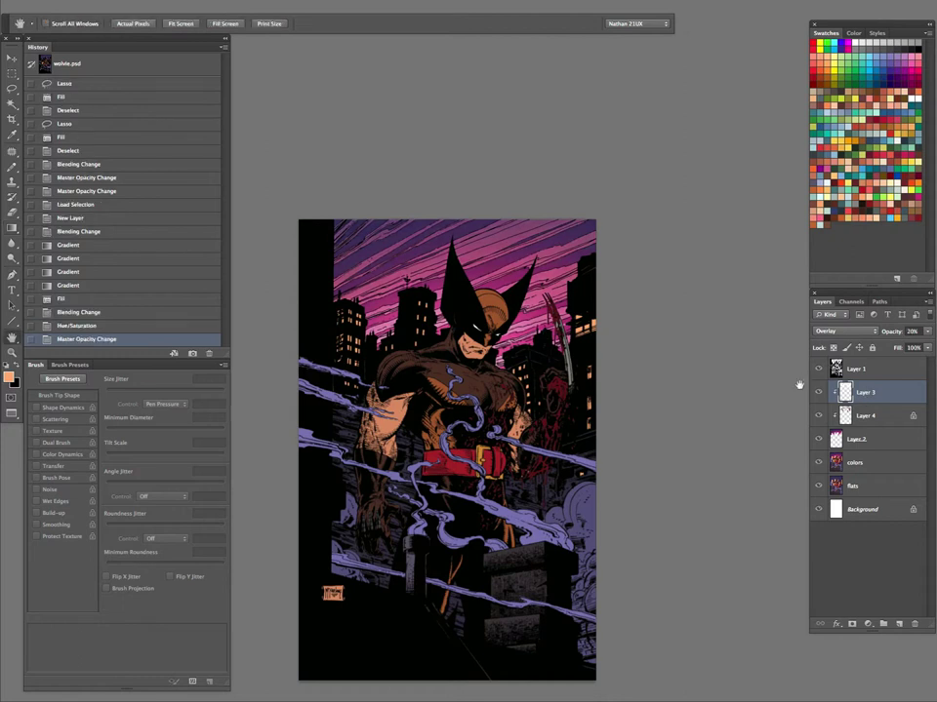
- Compare the sky with Layer 3 and Layer 4 each hidden and shown
left_click(818, 394)
left_click(818, 418)
left_click(818, 419)
left_click(818, 418)
left_click(819, 419)
left_click(818, 392)
left_click(819, 392)
left_click(818, 392)
- Load Layer 3's cloud shapes as a selection, hide that layer, and merge Layer 4 down into Layer 2
left_click(844, 394, "ctrl")
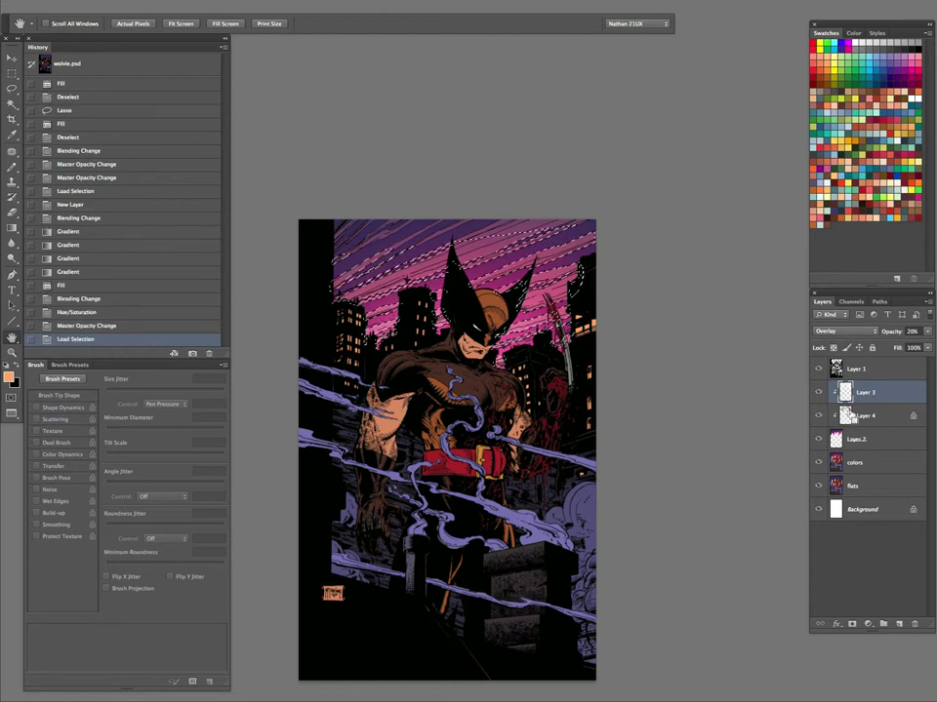
key("ctrl+d")
left_click(843, 394, "ctrl")
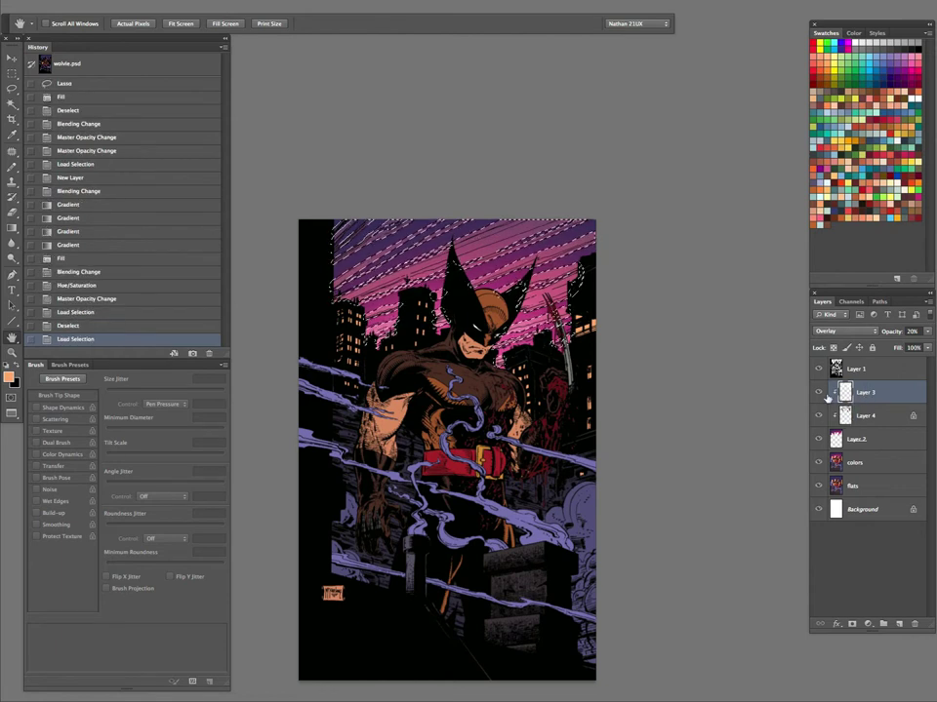
left_click(818, 394)
left_click(861, 417)
key("ctrl+e")
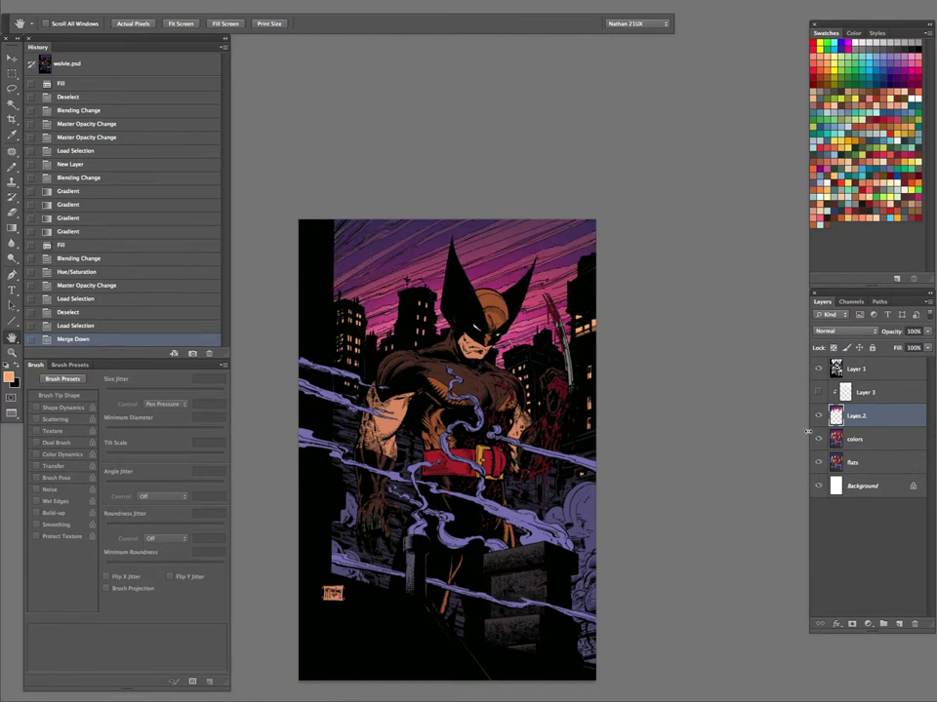
- Apply Levels to the selected clouds on Layer 2 with input values 35, 1.12 and 187
key("ctrl+l")
left_click_drag(787, 313, 746, 312)
left_click_drag(639, 313, 699, 314)
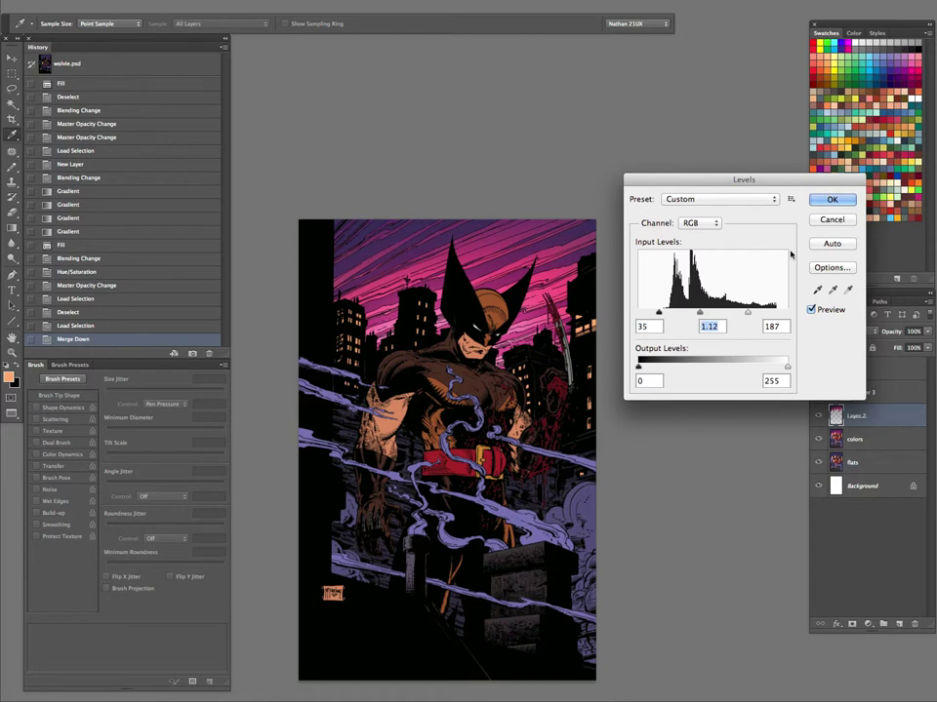
left_click(832, 196)
- Delete Layer 3, clear the selection, and merge Layer 2 down into the colors layer
left_click_drag(876, 393, 914, 621)
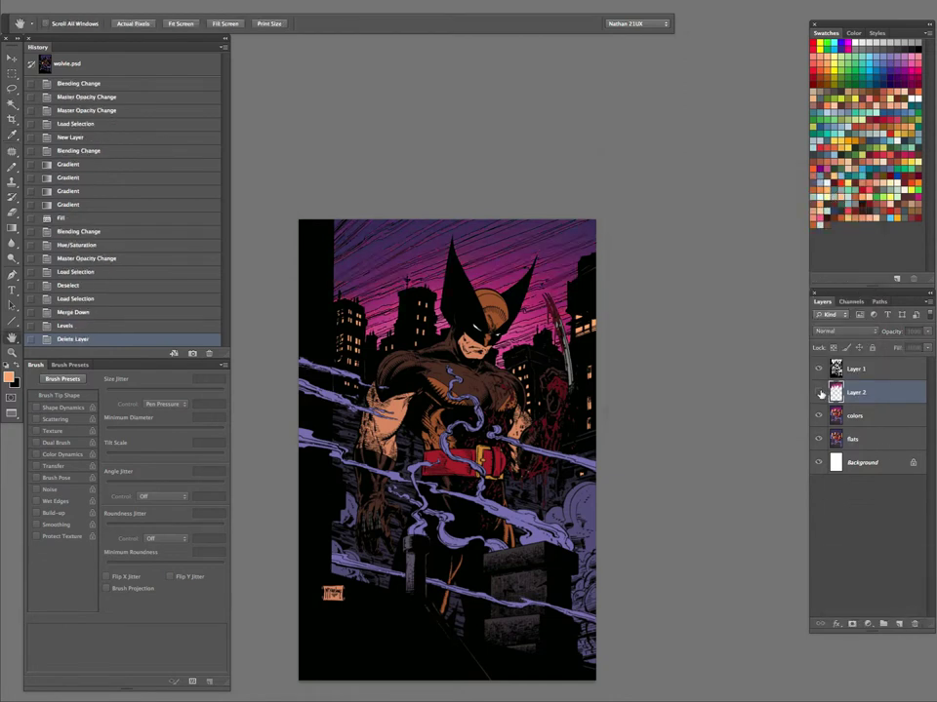
key("ctrl+d")
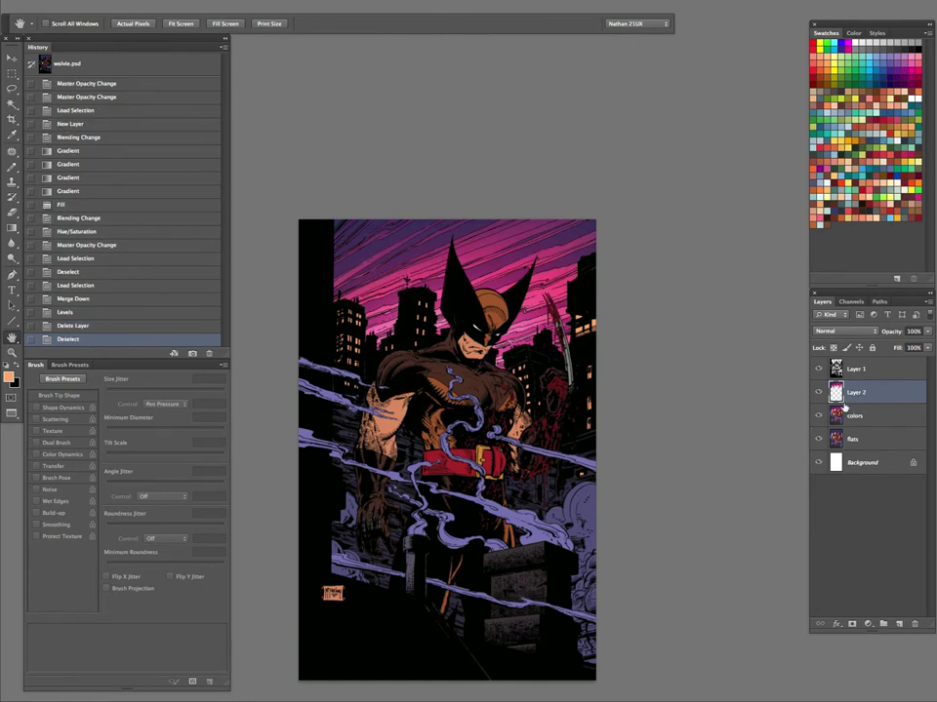
key("ctrl+e")
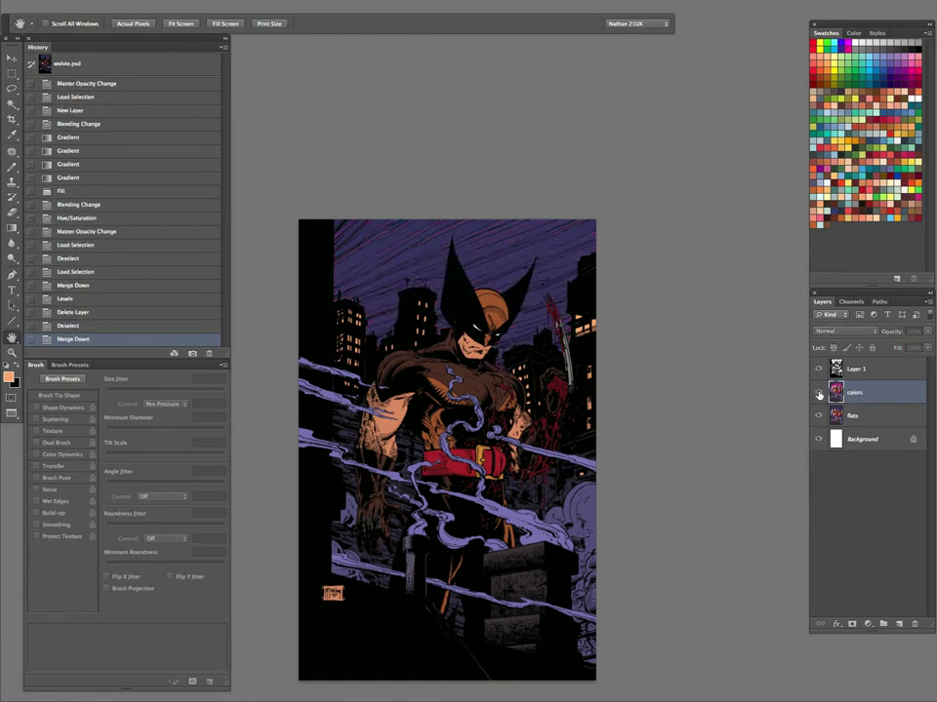
- Check the line art on Layer 1 and add a new layer clipped to it as a clipping mask
left_click(818, 370)
left_click(819, 370)
key("ctrl+shift+n")
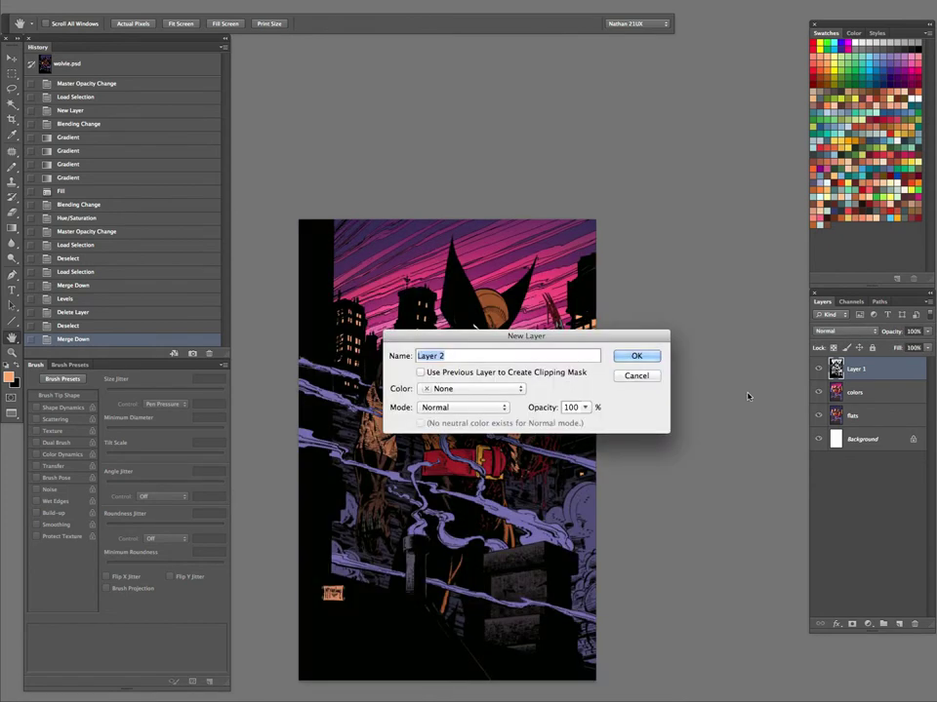
left_click(420, 372)
left_click(636, 356)
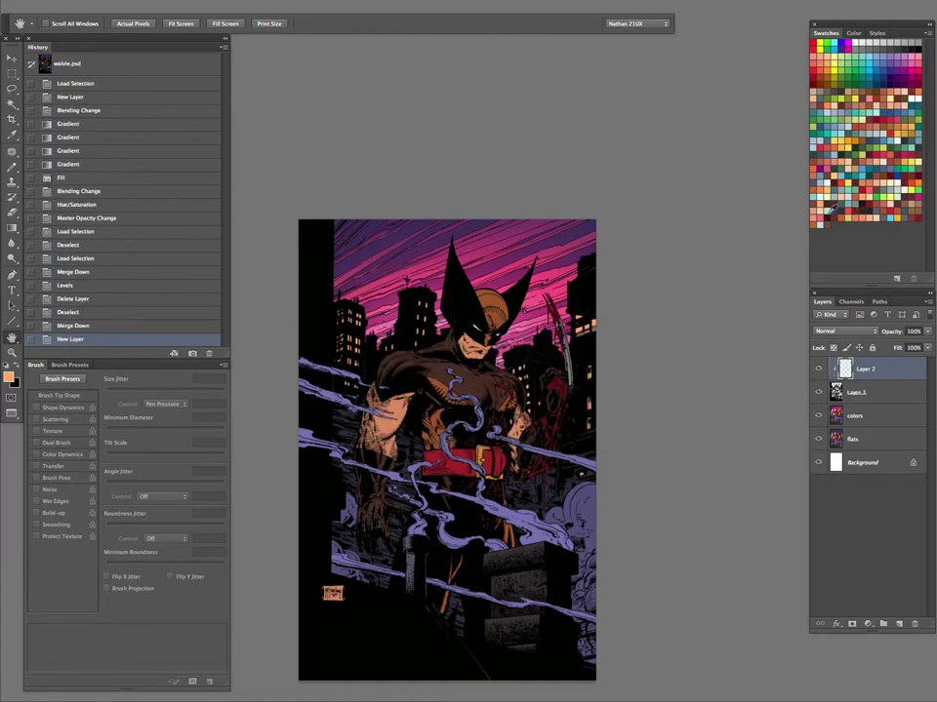
- Sample a dark purple from the sky and recolor the outlines in the sky's upper-left corner with a smaller Pencil tip
left_click(427, 216, "alt")
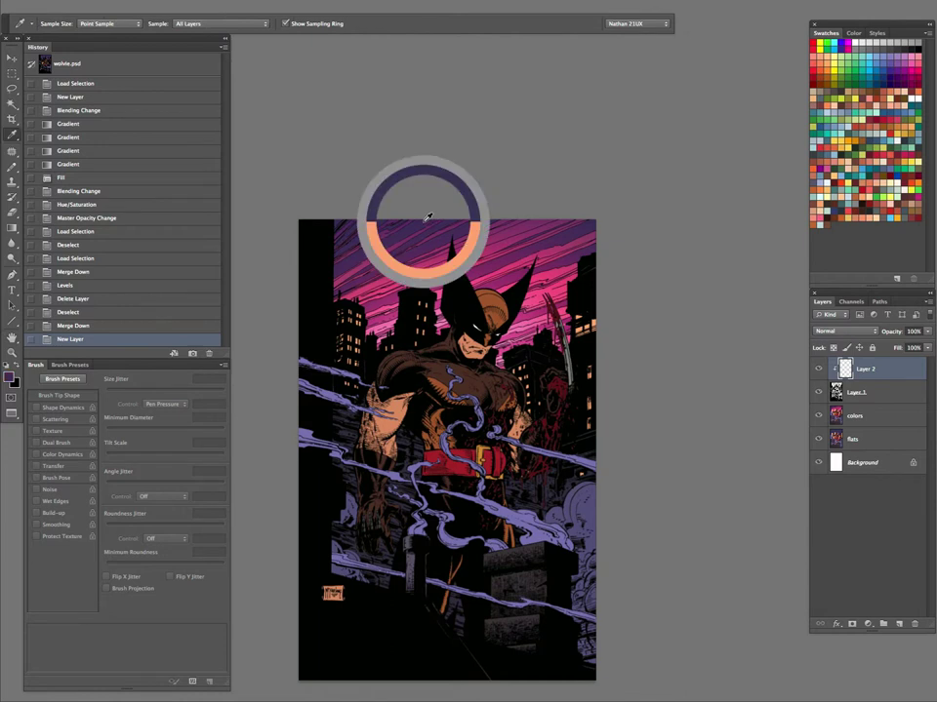
key("z")
left_click_drag(353, 226, 454, 187)
left_click_drag(354, 269, 481, 363)
key("b")
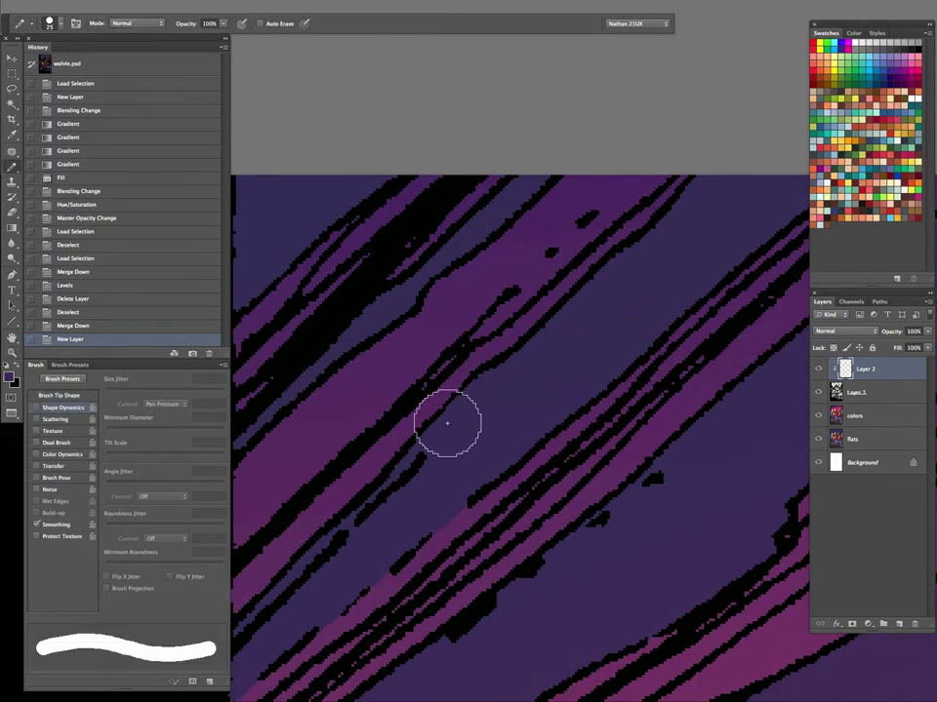
key("Tab")
mouse_move(370, 332)
left_mouse_down()
mouse_move(313, 282)
mouse_move(378, 230)
mouse_move(427, 276)
mouse_move(509, 171)
left_mouse_up()
key("ctrl+z")
key("bracketleft")
key("bracketleft")
key("bracketleft")
key("bracketleft")
mouse_move(319, 245)
left_mouse_down()
mouse_move(275, 309)
mouse_move(256, 316)
mouse_move(296, 254)
mouse_move(246, 313)
left_mouse_up()
key("bracketleft")
key("bracketleft")
- Lasso the cloud outlines along the sky's upper-left edge and fill them with the dark purple
mouse_move(246, 364)
left_mouse_down()
mouse_move(244, 433)
mouse_move(268, 365)
mouse_move(286, 364)
mouse_move(354, 311)
mouse_move(278, 420)
left_mouse_up()
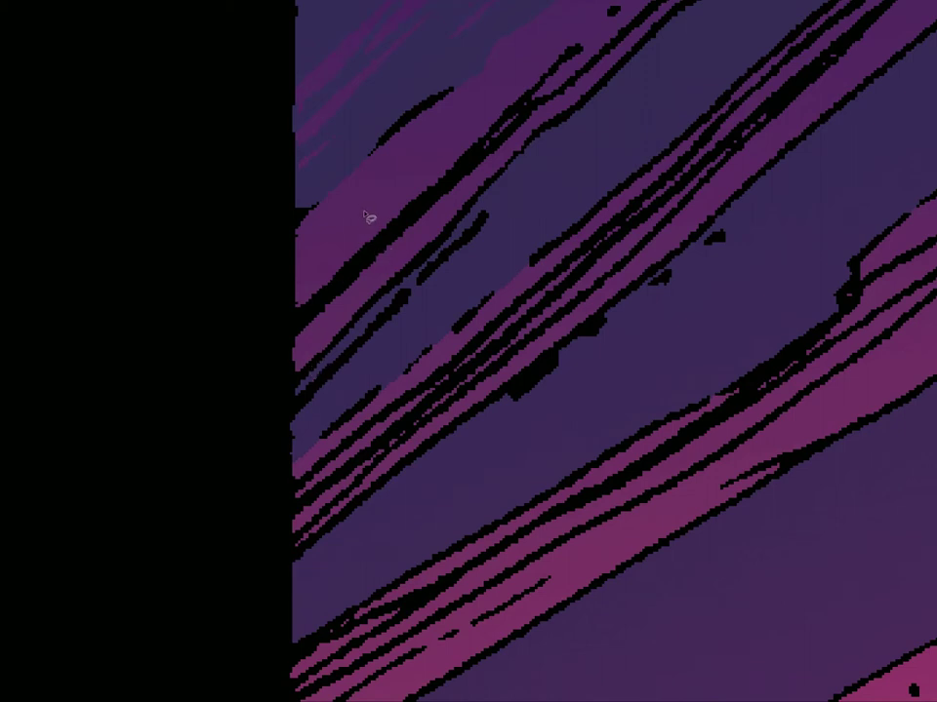
mouse_move(372, 85)
left_mouse_down()
mouse_move(297, 208)
mouse_move(294, 543)
mouse_move(287, 503)
mouse_move(313, 466)
mouse_move(298, 461)
mouse_move(297, 576)
mouse_move(638, 308)
mouse_move(450, 56)
left_mouse_up()
key("Delete")
key("ctrl+d")
mouse_move(452, 431)
left_mouse_down()
mouse_move(466, 213)
mouse_move(505, 30)
left_mouse_up()
mouse_move(420, 125)
left_mouse_down()
mouse_move(361, 191)
mouse_move(359, 330)
mouse_move(733, 70)
left_mouse_up()
key("Delete")
- Lasso the cloud outlines around the leftmost chimney, leaving the chimney out, and fill them with the dark purple
scroll(441, 121, "down", 5)
mouse_move(439, 118)
left_mouse_down()
mouse_move(411, 136)
mouse_move(387, 211)
left_mouse_up()
mouse_move(386, 297)
left_mouse_down()
mouse_move(381, 578)
mouse_move(468, 546)
mouse_move(475, 529)
mouse_move(416, 631)
mouse_move(477, 544)
left_mouse_up()
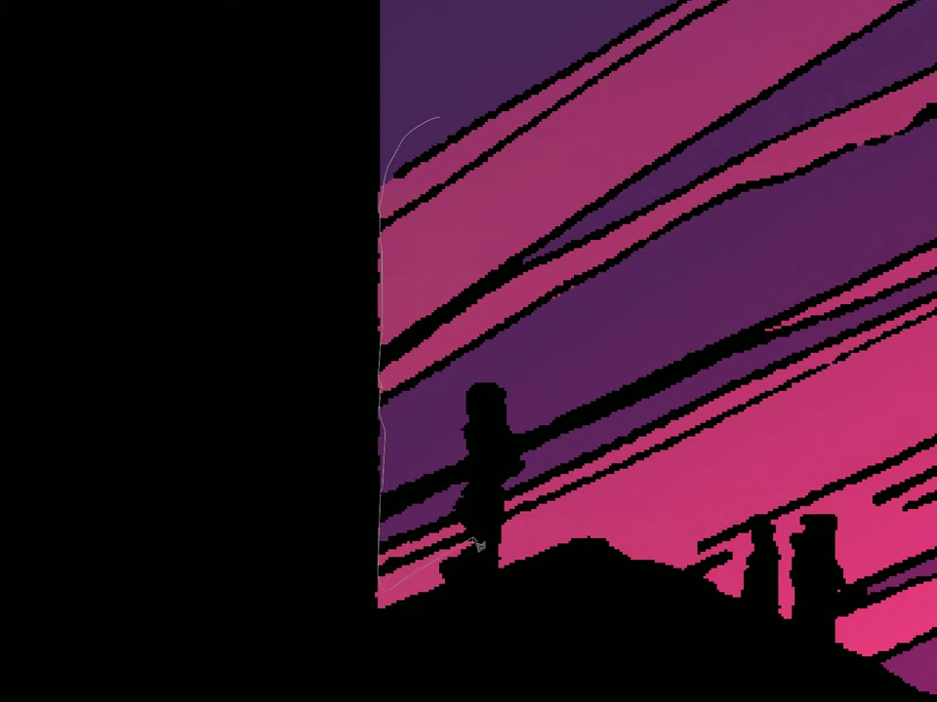
mouse_move(475, 468)
left_mouse_down()
mouse_move(453, 422)
mouse_move(517, 429)
left_mouse_up()
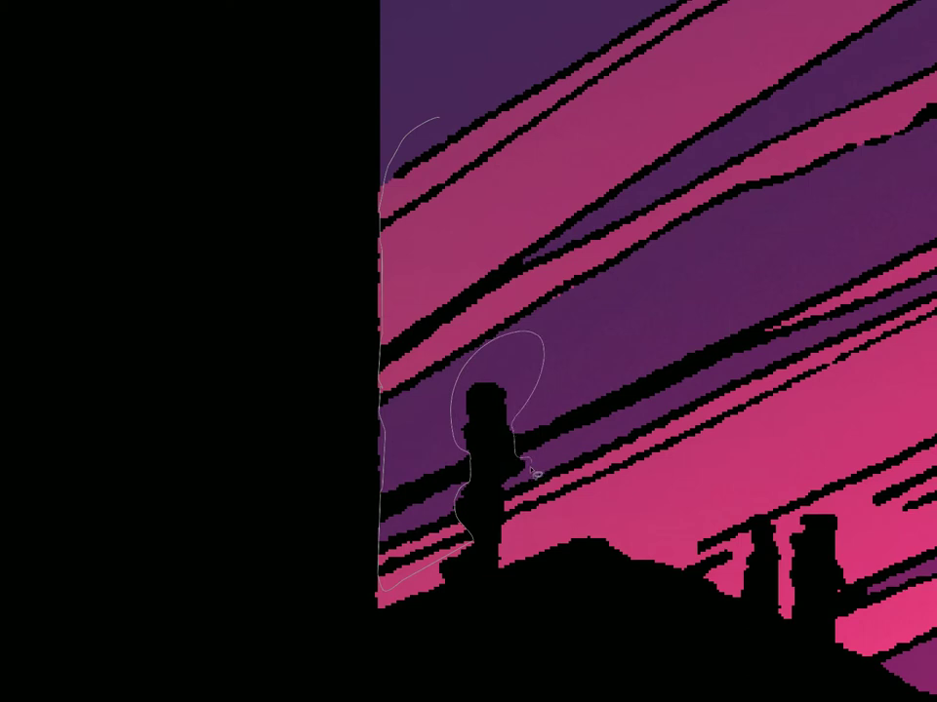
mouse_move(507, 534)
left_mouse_down()
mouse_move(663, 489)
mouse_move(772, 149)
mouse_move(408, 119)
left_mouse_up()
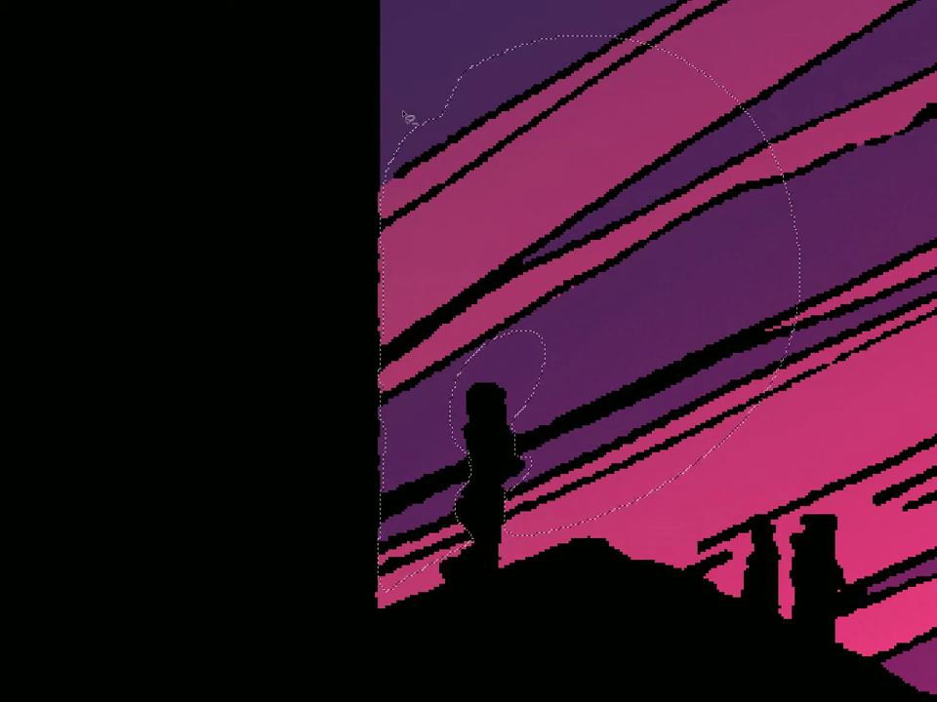
key("Delete")
key("ctrl+d")
- Lasso the cloud outlines around the left building's twin chimneys and fill them with the dark purple
mouse_move(783, 464)
left_mouse_down()
mouse_move(308, 397)
mouse_move(353, 270)
left_mouse_up()
mouse_move(296, 292)
left_mouse_down()
mouse_move(253, 377)
mouse_move(278, 386)
left_mouse_up()
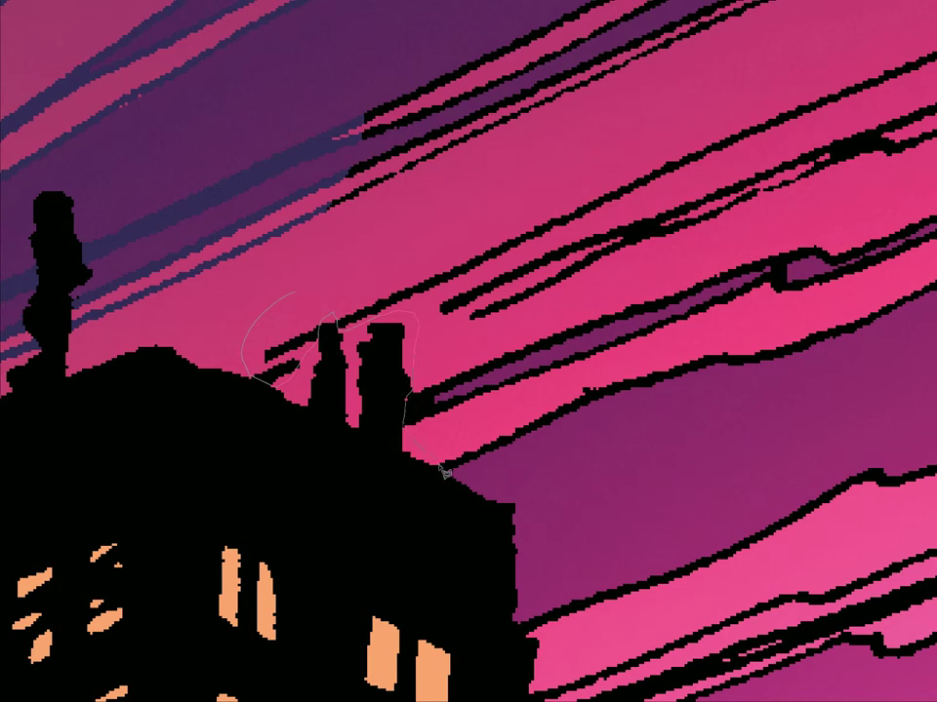
mouse_move(460, 482)
left_mouse_down()
mouse_move(697, 141)
mouse_move(219, 282)
left_mouse_up()
key("Delete")
key("ctrl+d")
- Lasso the cloud outlines beside the left building's upper right edge and fill them with the dark purple
scroll(200, 259, "down", 5)
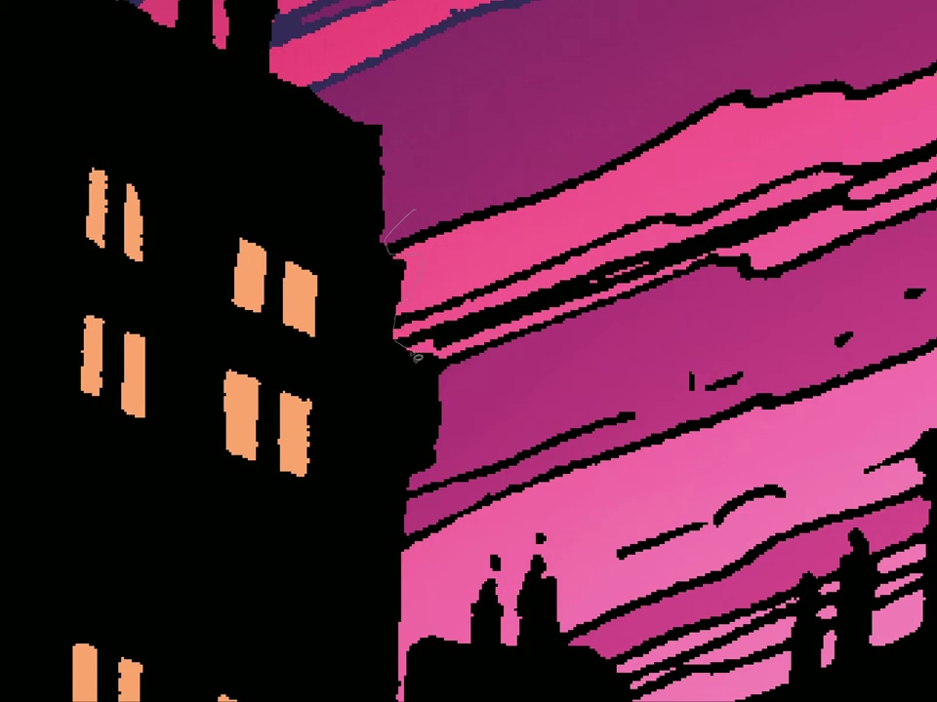
mouse_move(447, 392)
left_mouse_down()
mouse_move(529, 126)
mouse_move(390, 231)
left_mouse_up()
key("alt+BackSpace")
key("ctrl+d")
- Lasso the lower cloud outlines between the left and middle buildings, skirting the rooftop spires, and fill them with the dark purple
left_click_drag(484, 485, 513, 320)
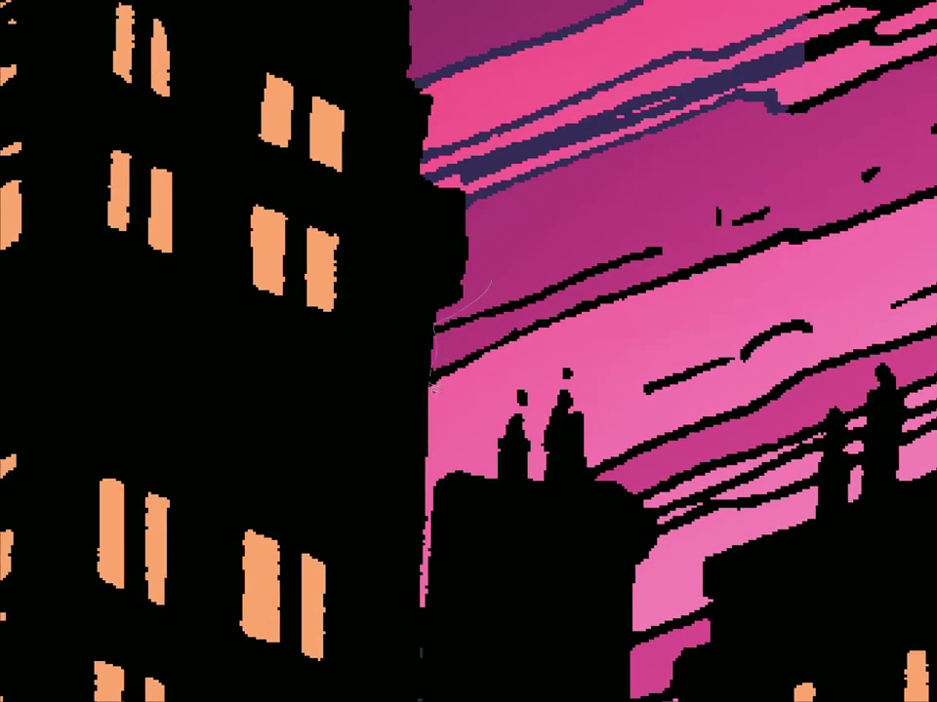
left_click_drag(767, 226, 576, 176)
left_click_drag(606, 369, 500, 389)
left_click_drag(746, 397, 453, 373)
mouse_move(456, 237)
left_mouse_down()
mouse_move(369, 257)
mouse_move(322, 322)
mouse_move(315, 459)
left_mouse_up()
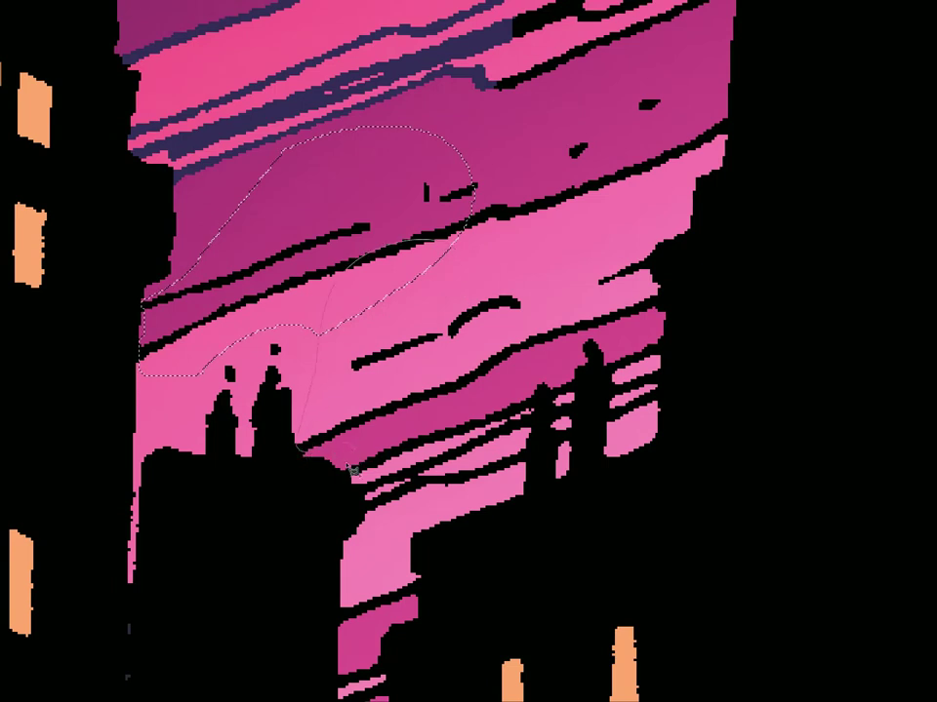
mouse_move(529, 475)
left_mouse_down()
mouse_move(540, 412)
mouse_move(579, 317)
mouse_move(403, 137)
left_mouse_up()
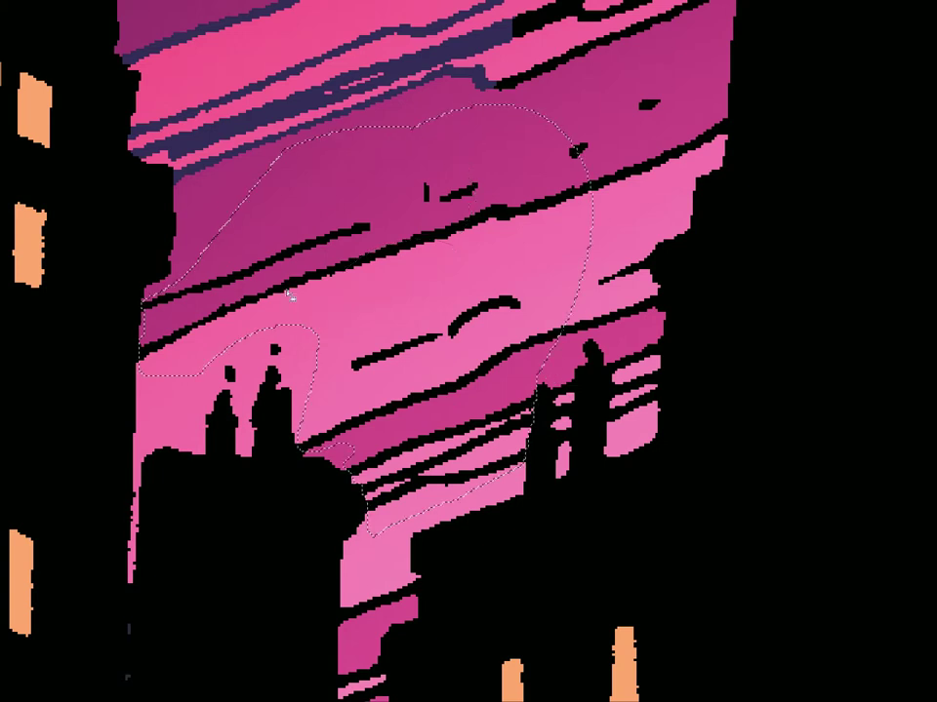
key("alt+BackSpace")
key("ctrl+d")
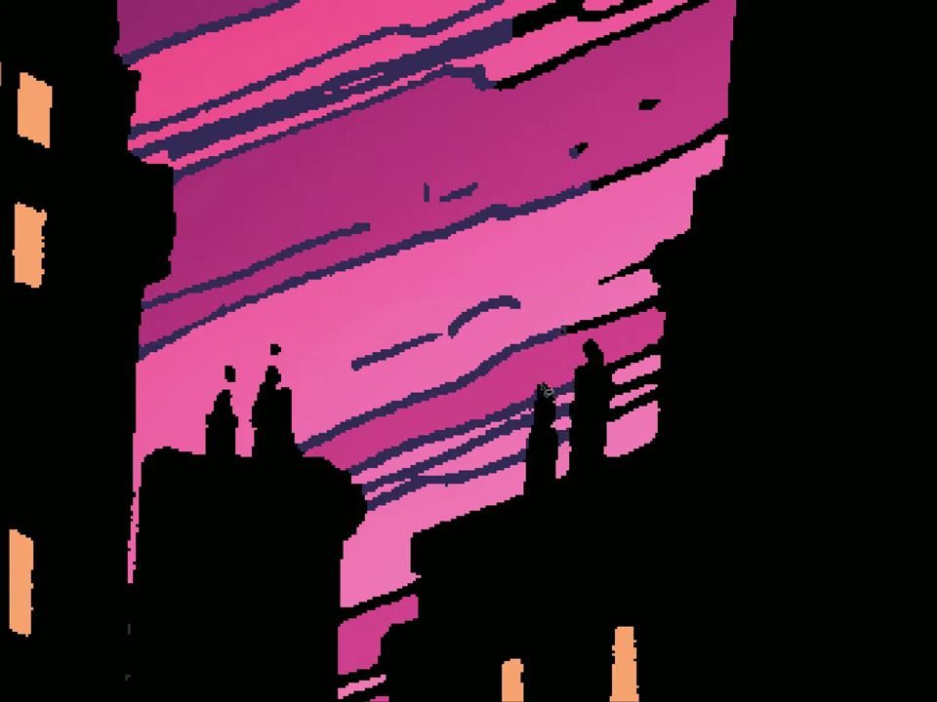
- Recolor the remaining cloud outlines around the rooftop spires and in the narrow gap between the buildings with the dark purple
left_click_drag(527, 454, 548, 387)
key("ctrl+d")
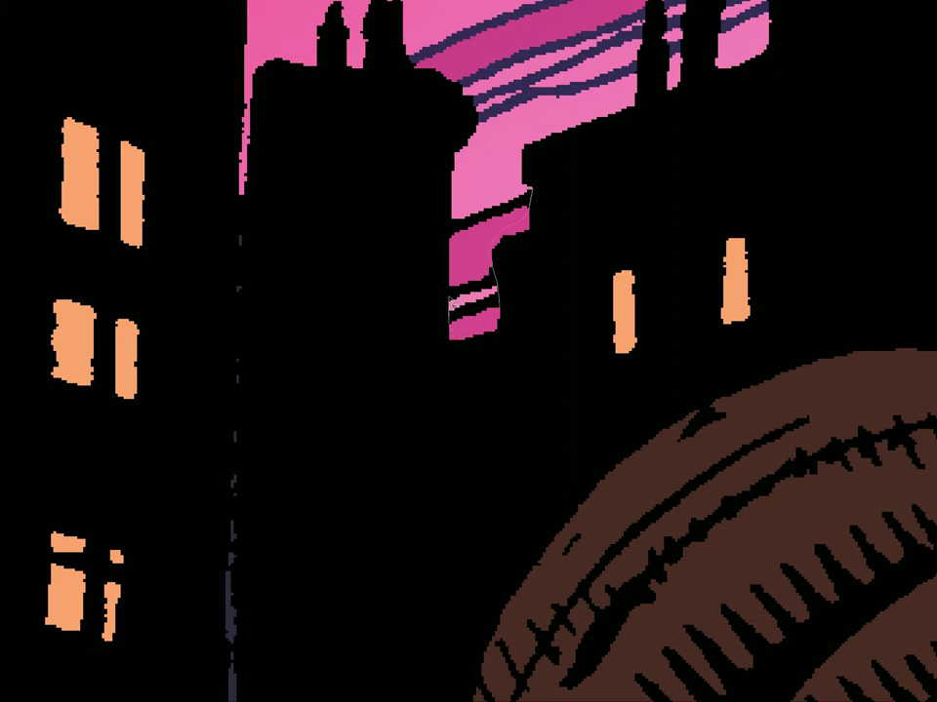
left_click_drag(459, 213, 498, 123)
key("alt+BackSpace")
key("ctrl+d")
- Lasso the black cloud outlines meeting the middle building's left wall and fill them with the dark purple
left_click_drag(689, 122, 424, 605)
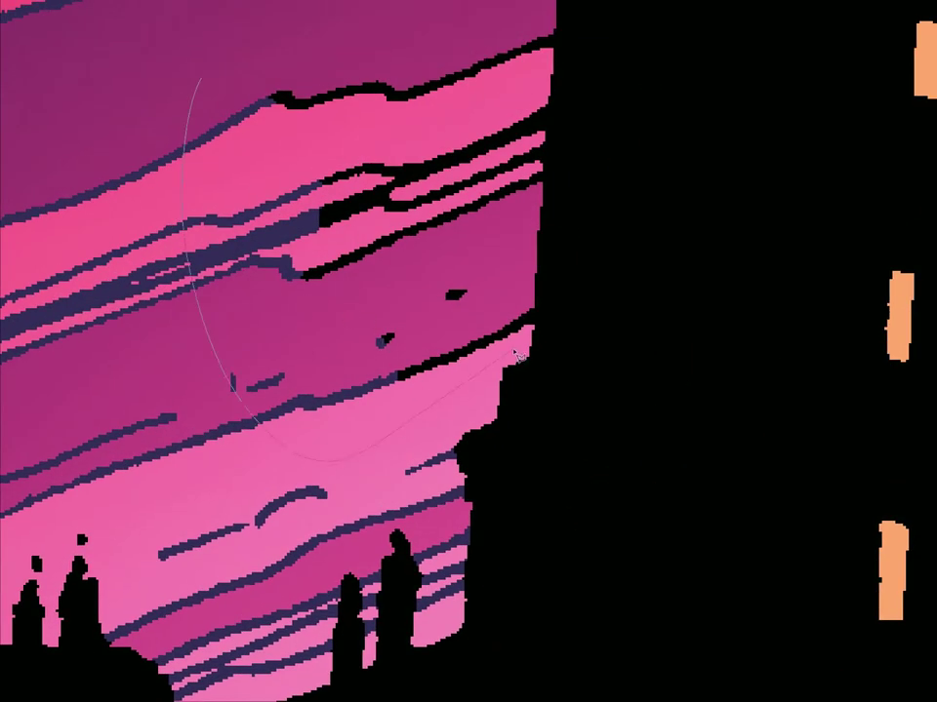
mouse_move(538, 314)
left_mouse_down()
mouse_move(538, 179)
mouse_move(529, 205)
mouse_move(543, 182)
mouse_move(549, 111)
left_mouse_up()
left_click_drag(556, 39, 506, 18)
key("alt+BackSpace")
key("ctrl+d")
- Lasso the upper sky's cloud outlines around the rooftop antenna, leaving the antenna out, and fill them with the dark purple
left_click_drag(563, 79, 478, 593)
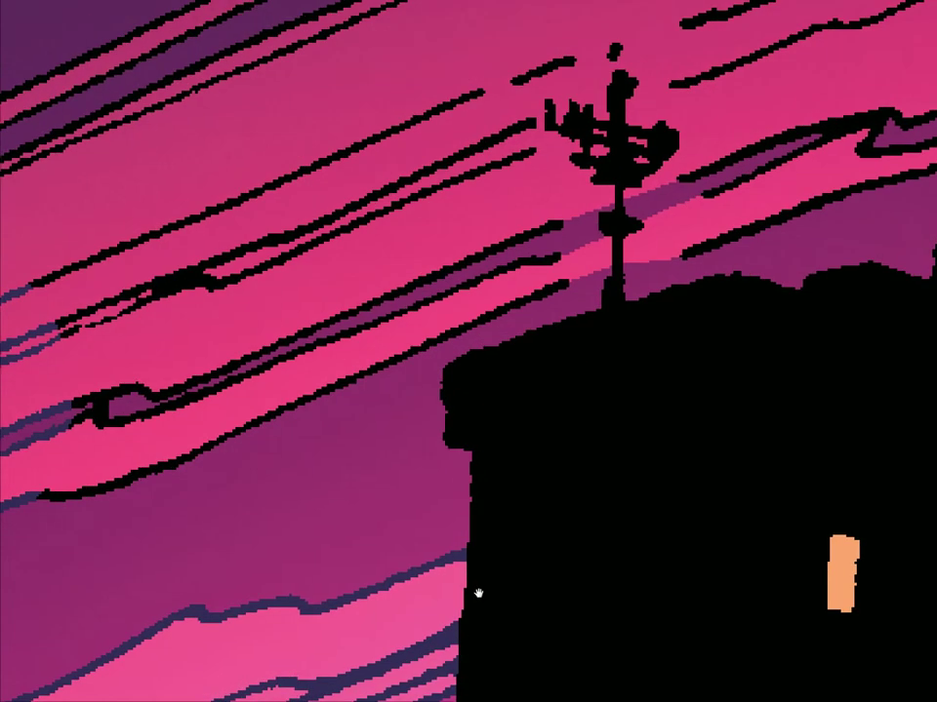
mouse_move(409, 500)
left_mouse_down()
mouse_move(459, 383)
mouse_move(582, 332)
mouse_move(589, 289)
mouse_move(566, 223)
left_mouse_up()
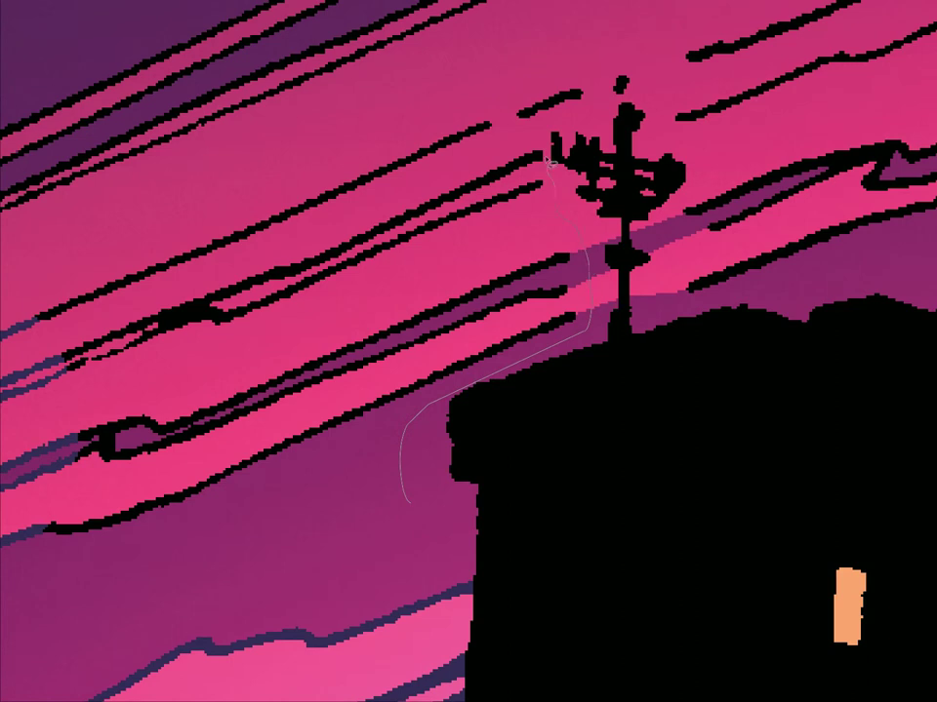
mouse_move(579, 70)
left_mouse_down()
mouse_move(35, 452)
mouse_move(168, 600)
left_mouse_up()
mouse_move(132, 437)
left_mouse_down()
mouse_move(342, 353)
mouse_move(383, 359)
left_mouse_up()
mouse_move(294, 183)
left_mouse_down()
mouse_move(258, 511)
mouse_move(417, 243)
left_mouse_up()
left_click_drag(401, 143, 445, 481)
mouse_move(353, 586)
left_mouse_down()
mouse_move(211, 595)
mouse_move(504, 89)
mouse_move(481, 450)
mouse_move(430, 483)
left_mouse_up()
mouse_move(268, 390)
left_mouse_down()
mouse_move(570, 312)
mouse_move(641, 310)
mouse_move(416, 319)
mouse_move(362, 128)
mouse_move(689, 60)
mouse_move(708, 270)
mouse_move(532, 459)
left_mouse_up()
mouse_move(272, 432)
left_mouse_down()
mouse_move(384, 74)
mouse_move(847, 280)
mouse_move(613, 478)
left_mouse_up()
left_click_drag(806, 418, 513, 225)
left_click_drag(370, 377, 397, 360)
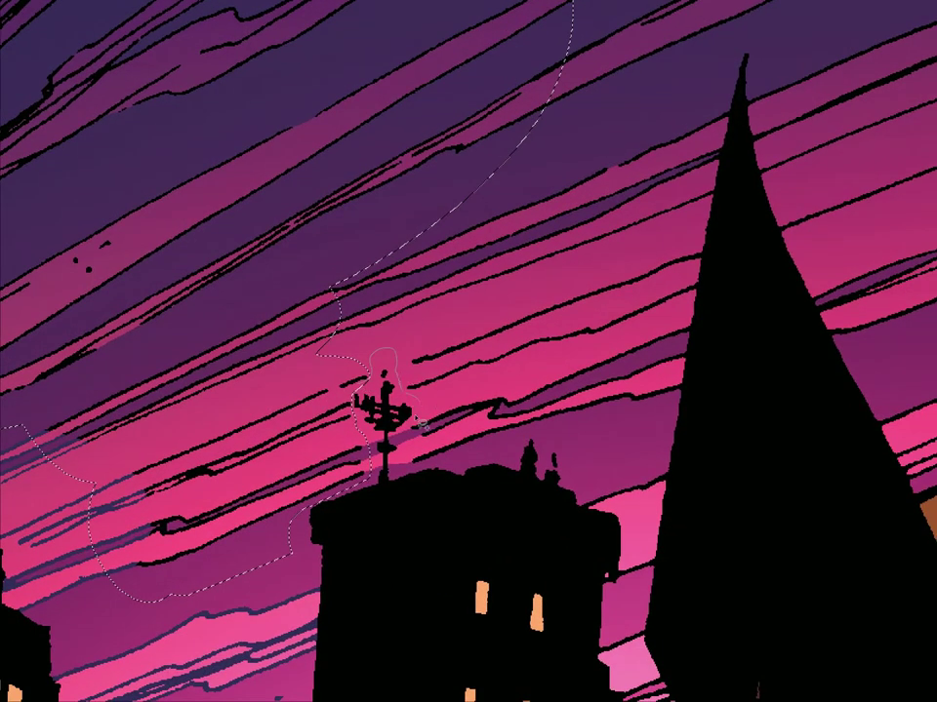
mouse_move(404, 446)
left_mouse_down()
mouse_move(464, 451)
mouse_move(458, 457)
mouse_move(666, 414)
mouse_move(684, 394)
mouse_move(720, 284)
mouse_move(698, 293)
mouse_move(693, 310)
mouse_move(730, 111)
mouse_move(729, 124)
mouse_move(729, 112)
mouse_move(622, 39)
mouse_move(321, 217)
mouse_move(265, 394)
left_mouse_up()
key("alt+BackSpace")
key("ctrl+d")
- Recolor the cloud outlines between the middle building's antenna and the left cowl ear, and the upper gap's outlines, dark purple
mouse_move(629, 510)
left_mouse_down()
mouse_move(580, 267)
mouse_move(563, 241)
mouse_move(590, 260)
left_mouse_up()
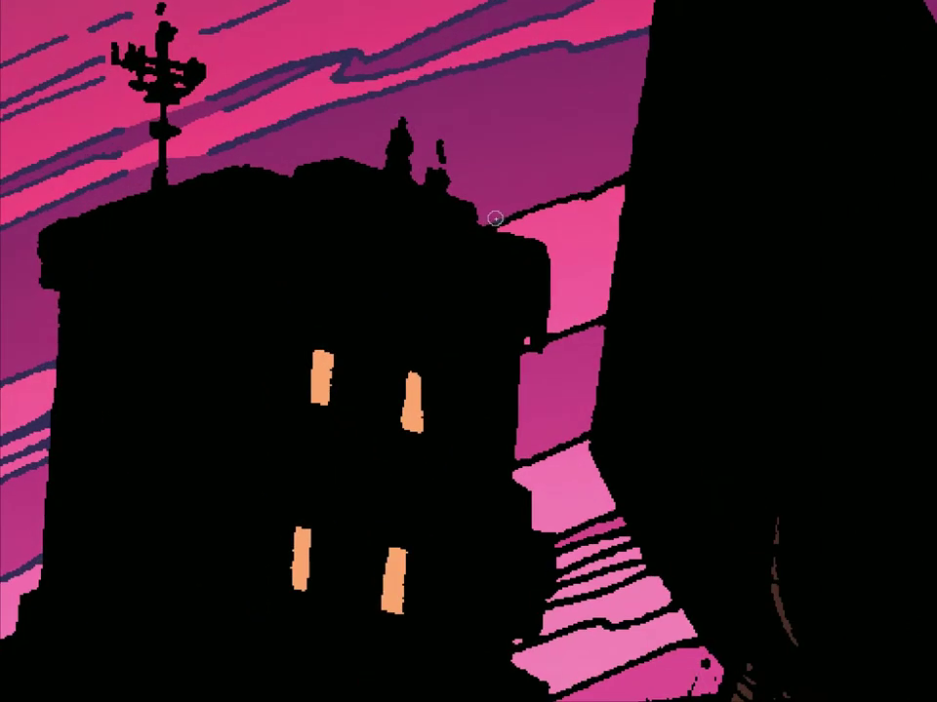
left_click_drag(616, 180, 509, 216)
left_click_drag(553, 337, 596, 325)
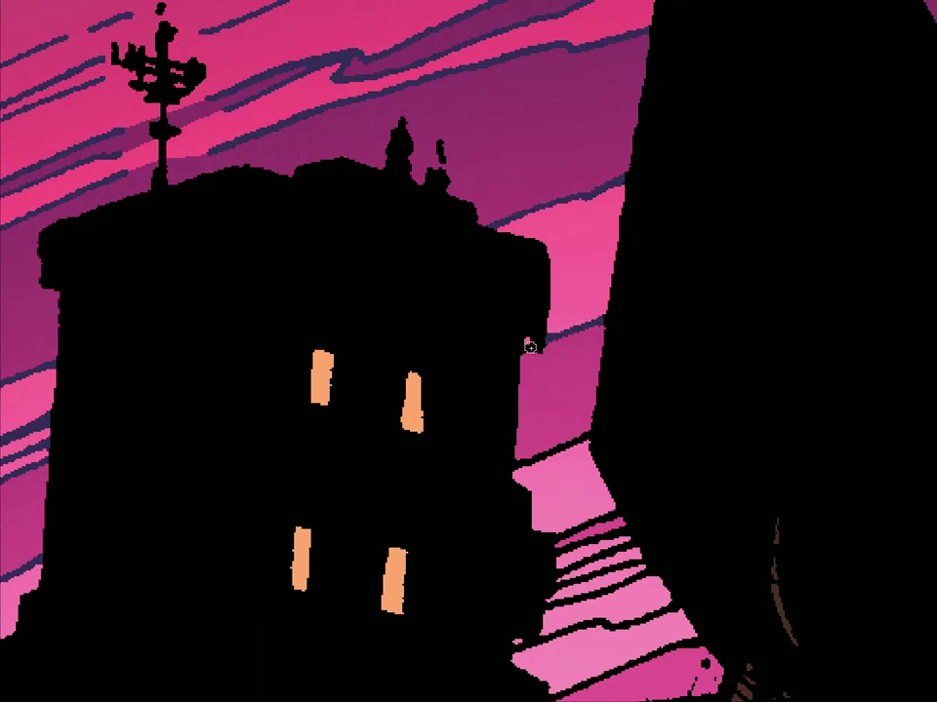
mouse_move(523, 455)
left_mouse_down()
mouse_move(552, 464)
mouse_move(573, 440)
left_mouse_up()
- Pencil the closely spaced cloud outlines in the lower gap between the middle building and the cowl dark purple
mouse_move(691, 479)
left_mouse_down()
mouse_move(602, 294)
mouse_move(572, 237)
left_mouse_up()
left_click_drag(447, 281, 448, 350)
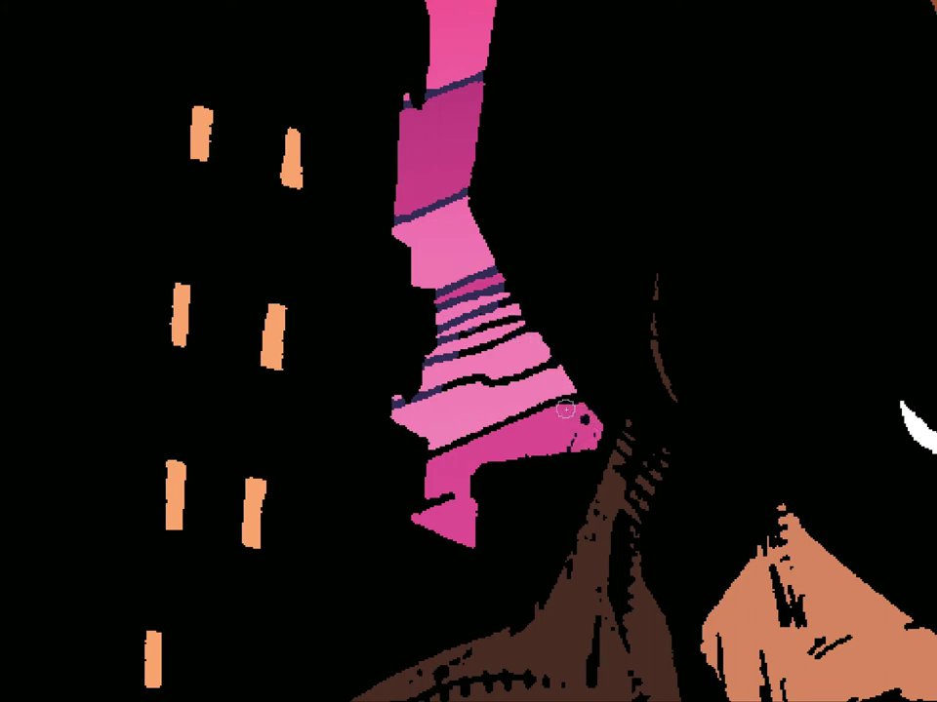
mouse_move(553, 379)
left_mouse_down()
mouse_move(517, 312)
mouse_move(531, 345)
mouse_move(512, 375)
mouse_move(468, 388)
left_mouse_up()
mouse_move(442, 444)
left_mouse_down()
mouse_move(448, 368)
mouse_move(447, 447)
mouse_move(579, 421)
left_mouse_up()
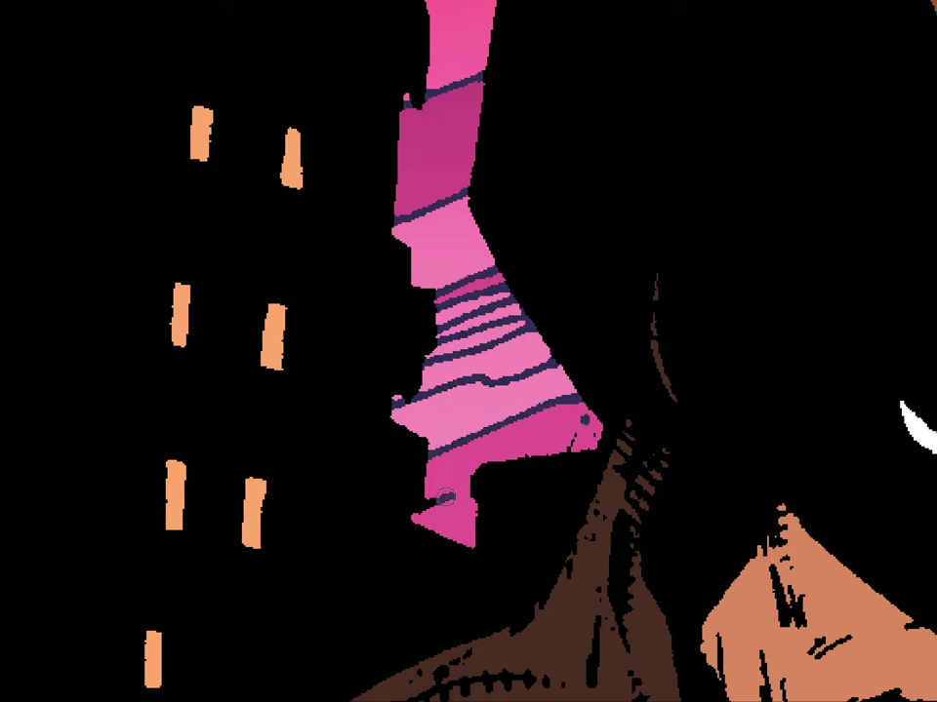
- Enlarge the pencil and paint over the cloud outlines in the upper sky above the left ear's tip with dark purple
left_click(680, 323, "alt")
left_click_drag(703, 287, 497, 496)
left_click(503, 289, "ctrl")
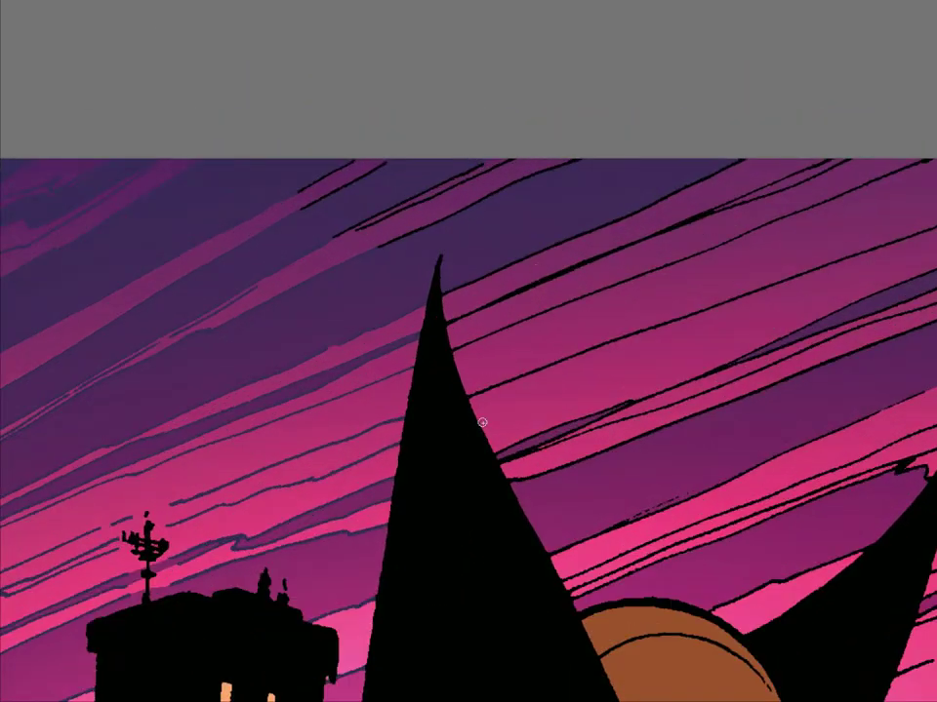
key("bracketright")
key("bracketright")
key("bracketright")
key("bracketright")
left_click_drag(274, 206, 430, 128)
left_click_drag(331, 238, 518, 144)
left_click_drag(378, 246, 692, 127)
- Lasso the black cloud outlines fanning across the upper sky around the left ear, keeping clear of the ear itself
left_click_drag(637, 278, 459, 276)
mouse_move(312, 239)
left_mouse_down()
mouse_move(456, 494)
mouse_move(867, 296)
mouse_move(728, 247)
left_mouse_up()
left_click_drag(750, 326, 399, 414)
mouse_move(458, 408)
left_mouse_down()
mouse_move(637, 351)
mouse_move(295, 293)
left_mouse_up()
mouse_move(491, 424)
left_mouse_down()
mouse_move(458, 434)
mouse_move(456, 474)
mouse_move(494, 569)
mouse_move(849, 425)
mouse_move(456, 487)
mouse_move(503, 350)
left_mouse_up()
- Extend the lasso selection around the right ear's tip and down its outer edge, including the cloud outlines as far as the bloody claws
left_click(462, 503, "ctrl")
mouse_move(535, 274)
left_mouse_down()
mouse_move(491, 255)
mouse_move(480, 322)
left_mouse_up()
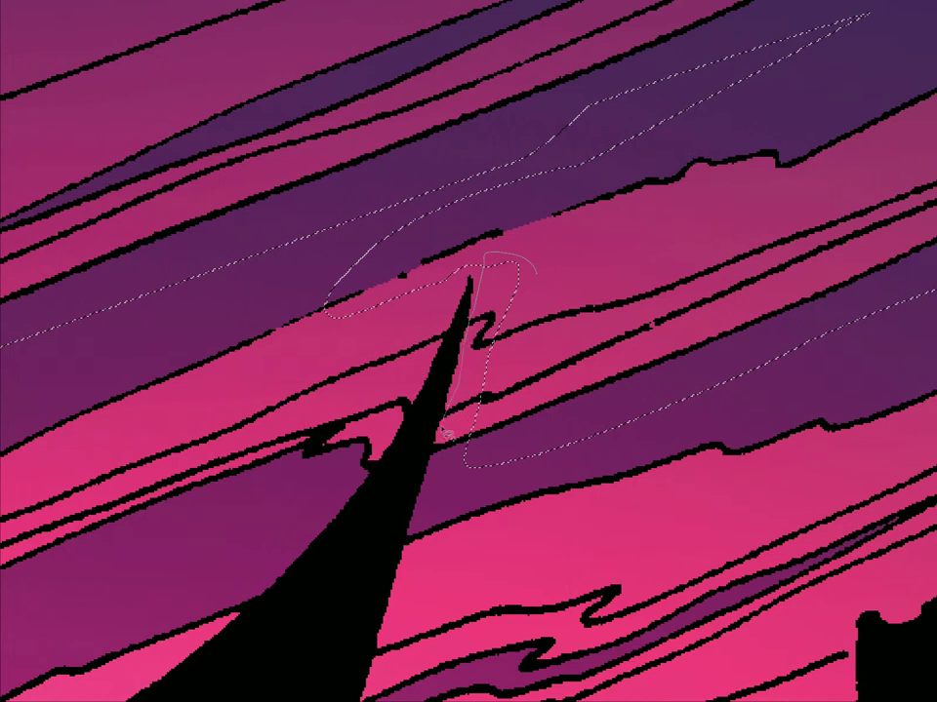
mouse_move(435, 454)
left_mouse_down()
mouse_move(496, 472)
mouse_move(566, 187)
left_mouse_up()
mouse_move(519, 135)
left_mouse_down()
mouse_move(458, 228)
mouse_move(456, 254)
left_mouse_up()
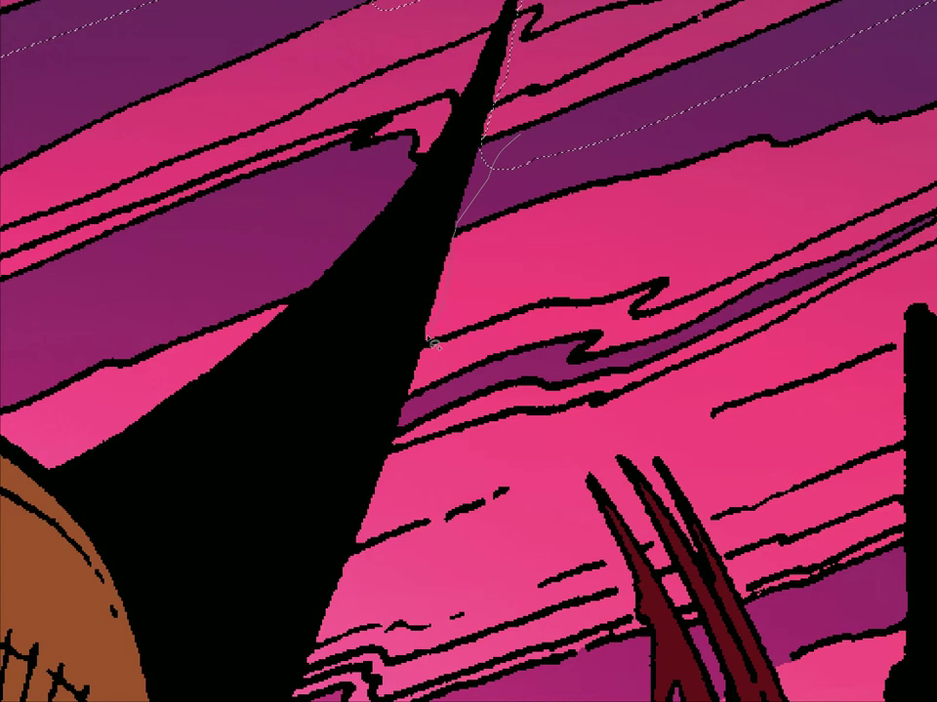
mouse_move(409, 392)
left_mouse_down()
mouse_move(481, 429)
mouse_move(632, 95)
mouse_move(522, 134)
left_mouse_up()
left_click_drag(463, 456, 594, 194)
left_click_drag(550, 148, 536, 173)
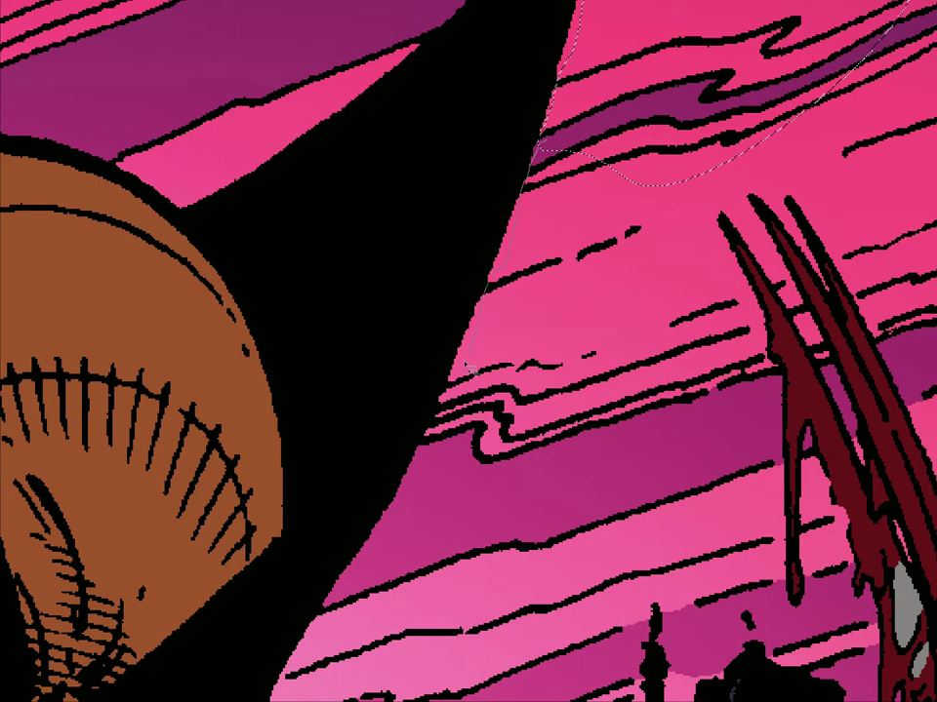
mouse_move(430, 445)
left_mouse_down()
mouse_move(648, 435)
mouse_move(786, 381)
left_mouse_up()
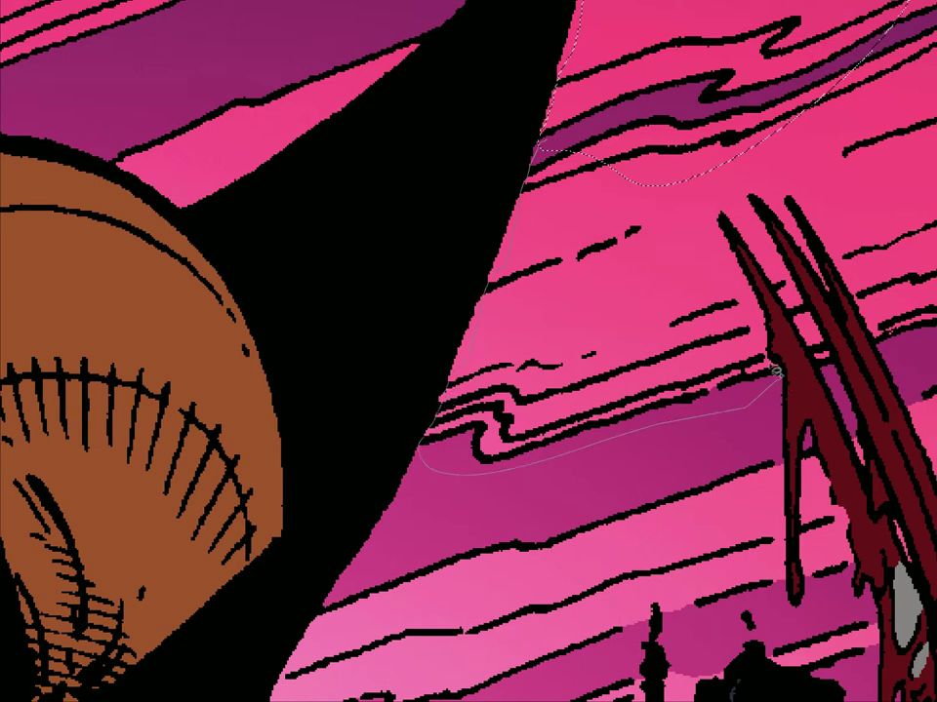
left_click_drag(705, 156, 684, 134)
- Add the cloud outlines between the cowl and the rooftop spire, plus the small sky patches between the blood drips, to the selection
left_click_drag(615, 530, 673, 218)
mouse_move(546, 125)
left_mouse_down()
mouse_move(502, 154)
mouse_move(402, 285)
left_mouse_up()
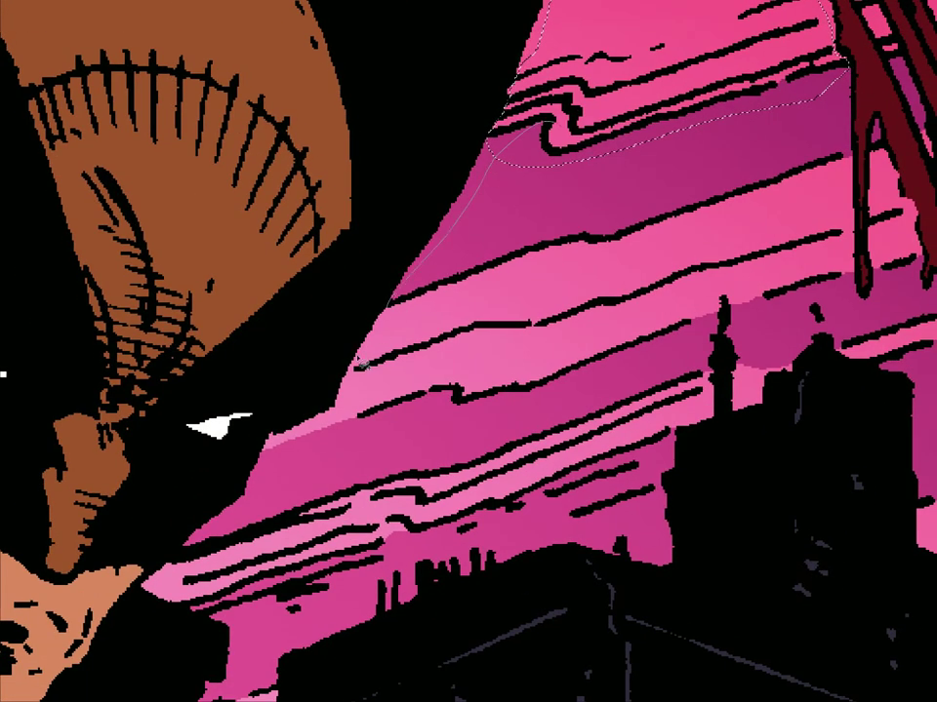
mouse_move(345, 458)
left_mouse_down()
mouse_move(688, 337)
mouse_move(778, 328)
mouse_move(854, 293)
mouse_move(851, 145)
mouse_move(816, 95)
left_mouse_up()
mouse_move(837, 296)
left_mouse_down()
mouse_move(792, 342)
mouse_move(839, 338)
left_mouse_up()
mouse_move(868, 328)
left_mouse_down()
mouse_move(461, 435)
mouse_move(475, 246)
left_mouse_up()
mouse_move(470, 336)
left_mouse_down()
mouse_move(493, 307)
mouse_move(483, 361)
mouse_move(502, 351)
mouse_move(539, 420)
mouse_move(498, 460)
mouse_move(438, 454)
mouse_move(454, 398)
left_mouse_up()
left_click_drag(390, 548, 521, 323)
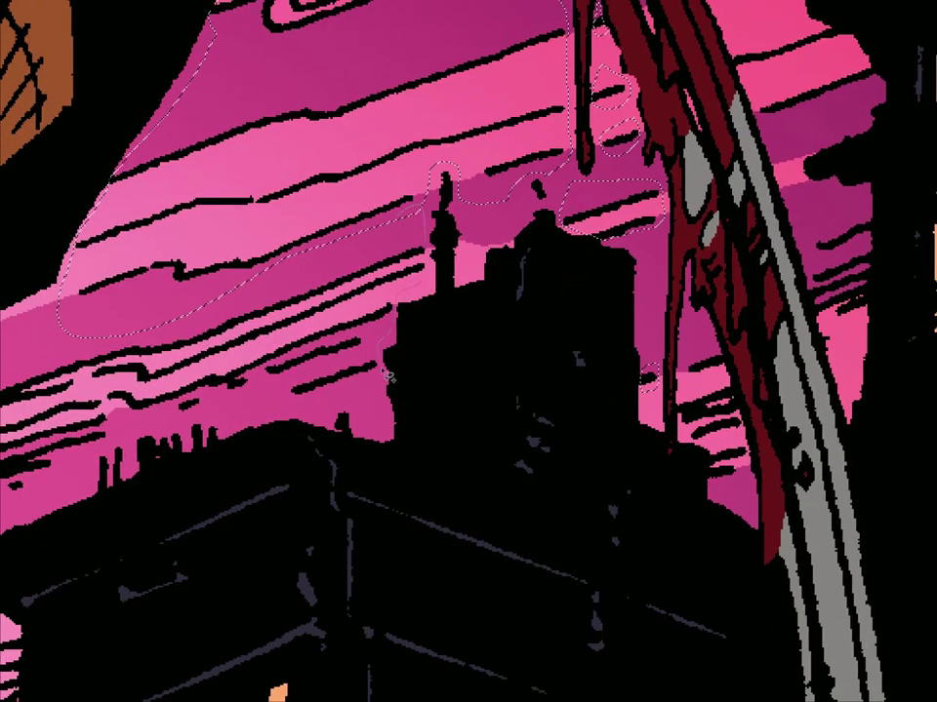
- Add the outlines beside the cowl's cheek and in the gap above the shoulder to the selection, and fill everything dark purple
left_click_drag(61, 392, 213, 328)
left_click_drag(213, 387, 736, 267)
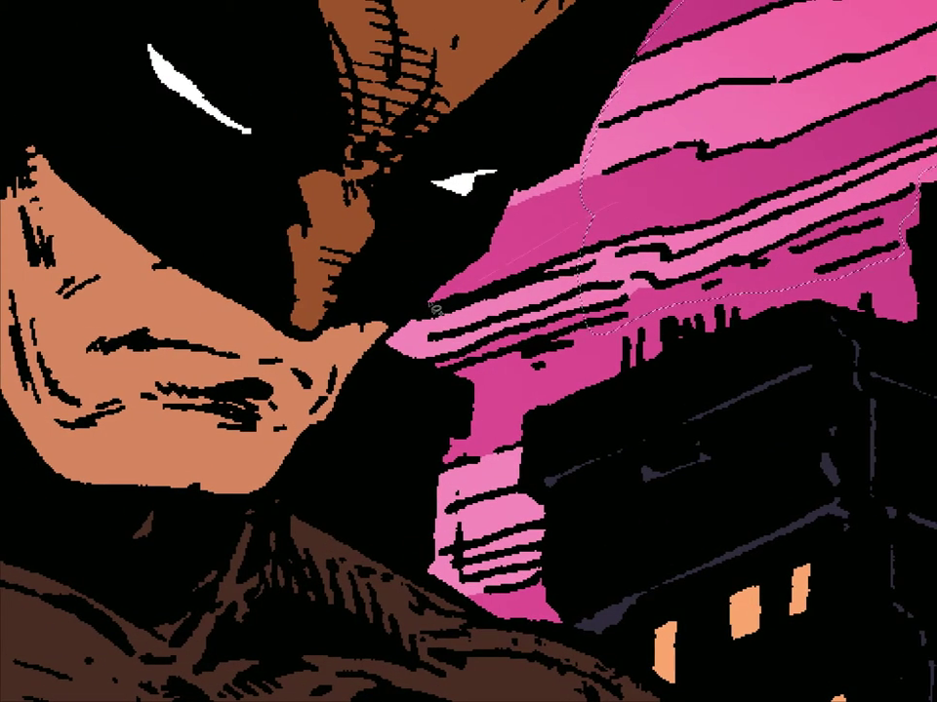
mouse_move(448, 373)
left_mouse_down()
mouse_move(476, 365)
mouse_move(444, 375)
mouse_move(462, 381)
mouse_move(524, 368)
left_mouse_up()
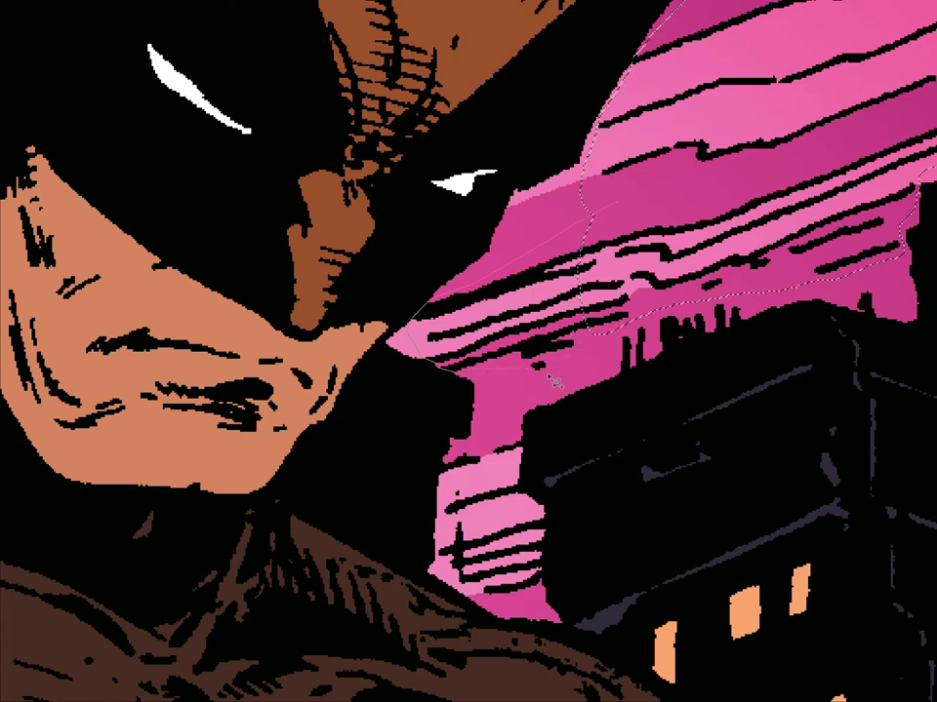
left_click_drag(639, 283, 640, 281)
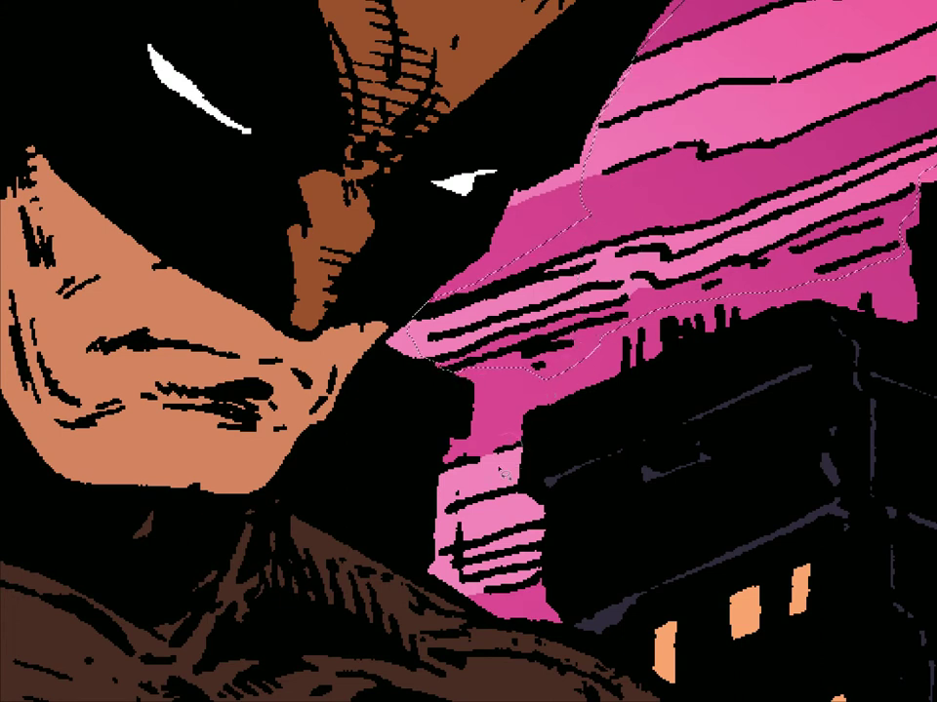
left_click_drag(453, 466, 444, 469)
left_click_drag(515, 411, 504, 175)
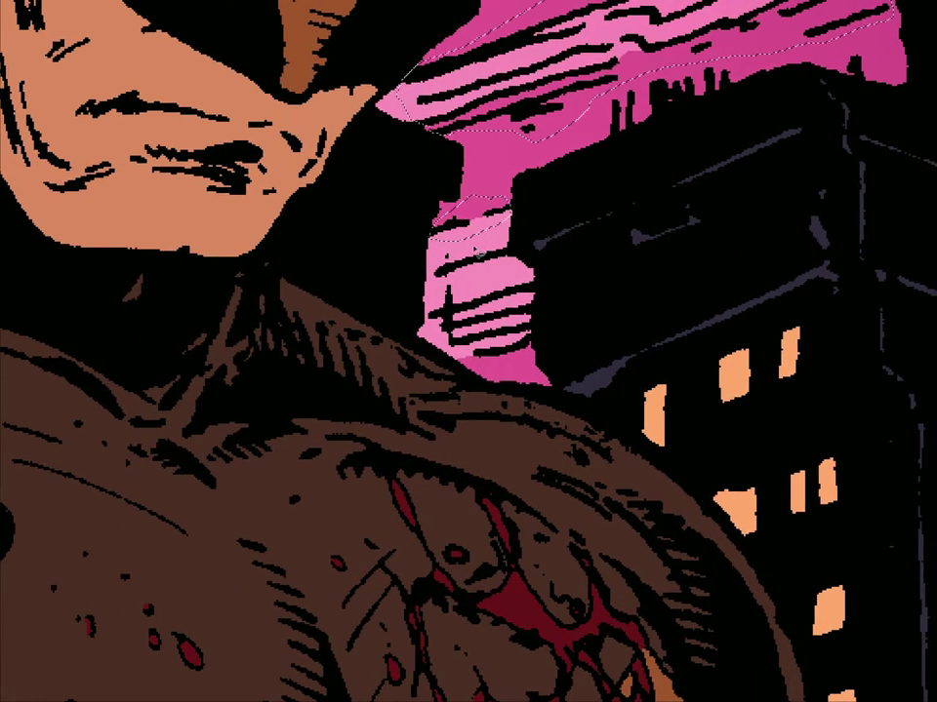
mouse_move(499, 377)
left_mouse_down()
mouse_move(539, 366)
mouse_move(536, 283)
left_mouse_up()
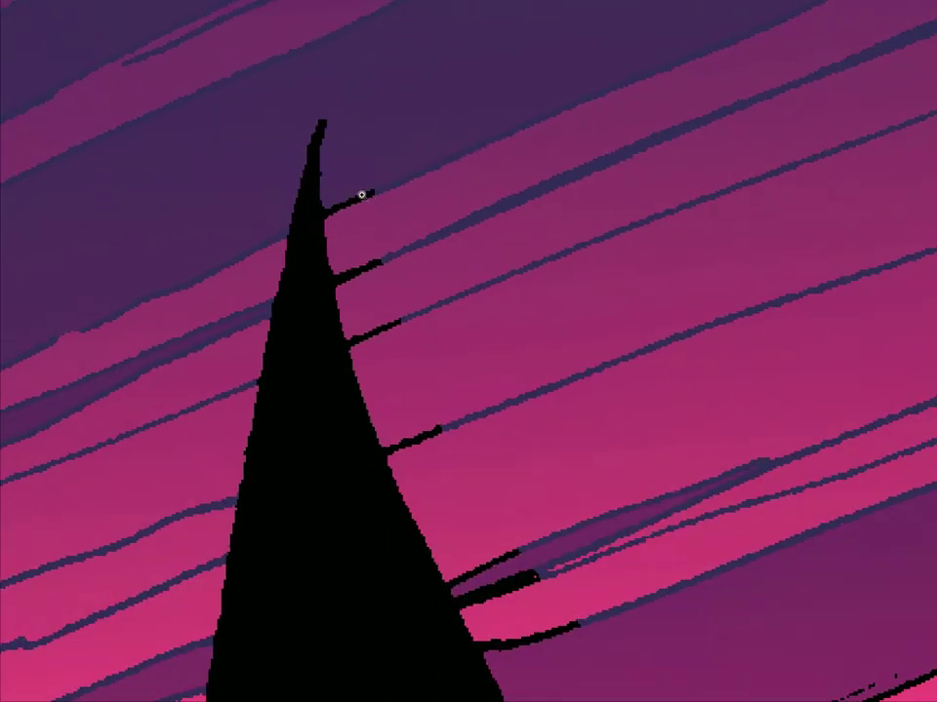
- Resize the pencil and paint the upper black outline stubs along the left ear's inner edge dark purple
key("[")
key("[")
key("[")
key("[")
key("[")
key("[")
key("[")
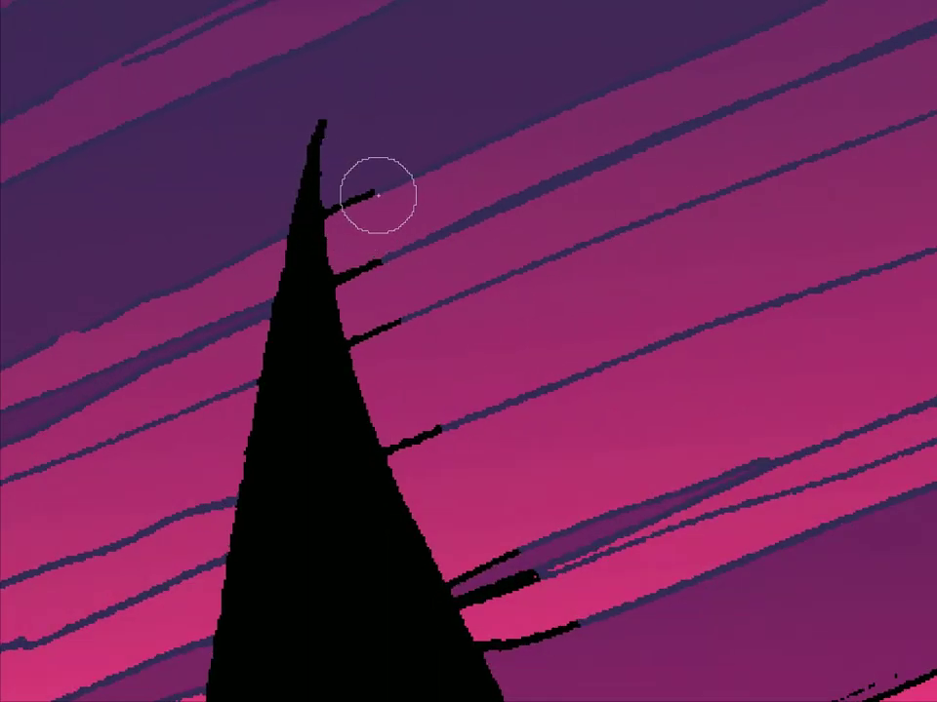
mouse_move(377, 189)
left_mouse_down()
mouse_move(354, 209)
mouse_move(341, 206)
left_mouse_up()
left_click_drag(354, 279, 376, 262)
left_click_drag(363, 334, 394, 322)
- Pencil the lower outline stubs along the left ear's inner edge and the long cloud outlines below them dark purple
left_click_drag(480, 432, 418, 226)
mouse_move(332, 239)
left_mouse_down()
mouse_move(337, 229)
mouse_move(376, 221)
left_mouse_up()
mouse_move(393, 370)
left_mouse_down()
mouse_move(397, 361)
mouse_move(424, 414)
mouse_move(422, 365)
mouse_move(510, 419)
left_mouse_up()
left_click_drag(663, 430, 551, 146)
mouse_move(415, 316)
left_mouse_down()
mouse_move(433, 328)
mouse_move(859, 127)
left_mouse_up()
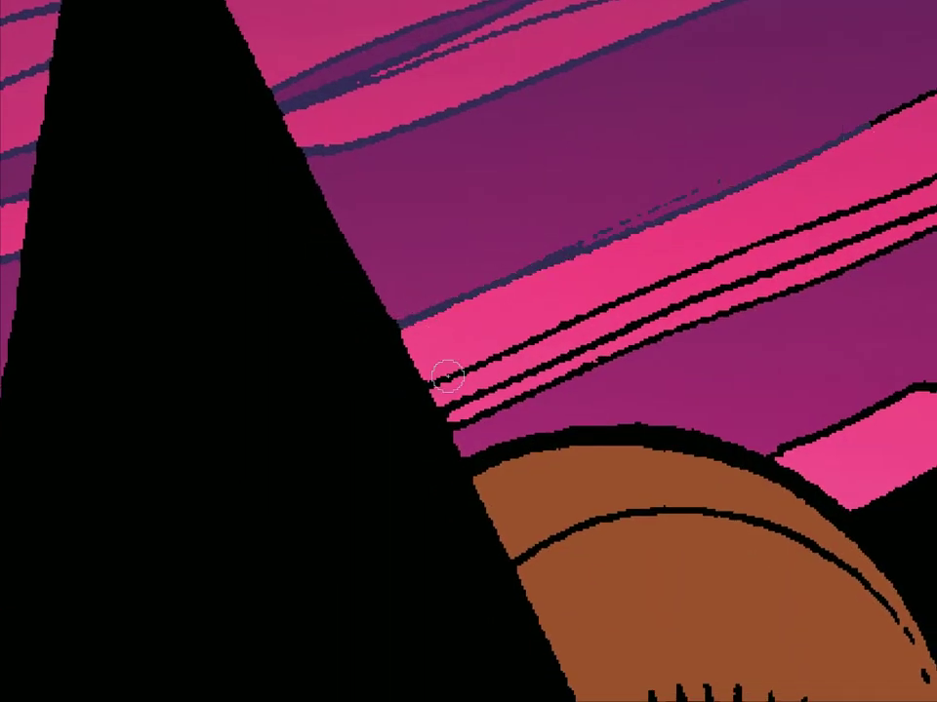
key("ctrl+z")
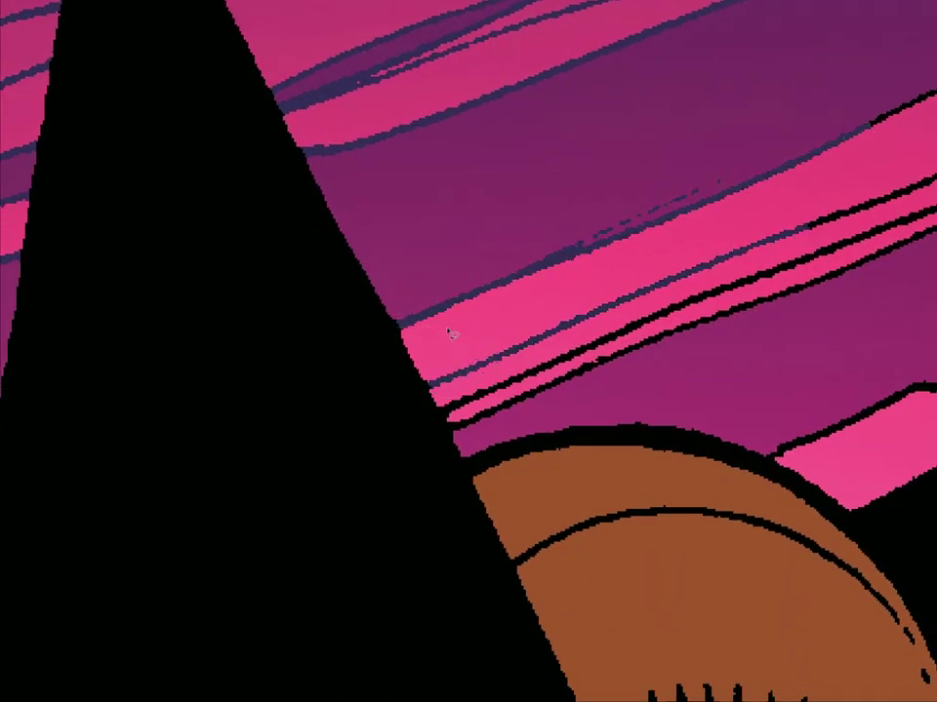
- Lasso the cloud outlines above the forehead between the two ears, fill them dark purple, and deselect
mouse_move(438, 408)
left_mouse_down()
mouse_move(449, 428)
mouse_move(477, 439)
mouse_move(731, 123)
mouse_move(427, 379)
left_mouse_up()
mouse_move(687, 395)
left_mouse_down()
mouse_move(583, 368)
mouse_move(227, 313)
left_mouse_up()
left_click_drag(386, 278, 305, 369)
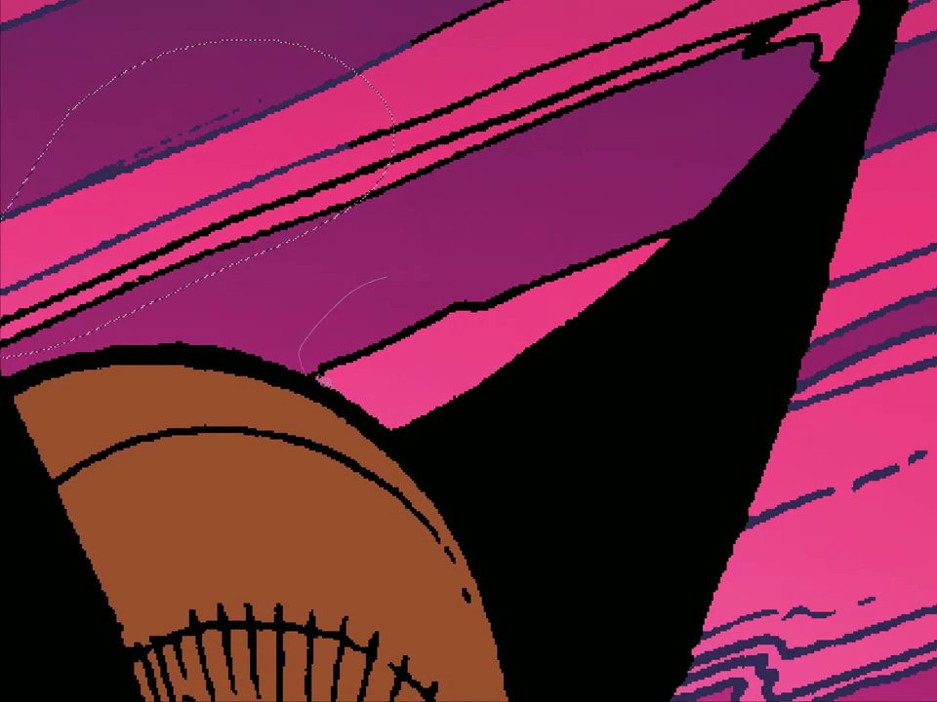
mouse_move(595, 283)
left_mouse_down()
mouse_move(674, 246)
mouse_move(693, 221)
mouse_move(683, 112)
mouse_move(386, 15)
mouse_move(156, 264)
left_mouse_up()
key("alt+BackSpace")
key("ctrl+d")
- Lasso the remaining black outlines meeting the right ear's inner edge near its tip and fill them dark purple
mouse_move(680, 140)
left_mouse_down()
mouse_move(408, 505)
mouse_move(373, 578)
left_mouse_up()
mouse_move(625, 247)
left_mouse_down()
mouse_move(516, 258)
mouse_move(138, 428)
mouse_move(301, 597)
mouse_move(519, 509)
mouse_move(549, 504)
left_mouse_up()
left_click_drag(576, 459, 590, 434)
mouse_move(618, 357)
left_mouse_down()
mouse_move(633, 326)
mouse_move(575, 224)
left_mouse_up()
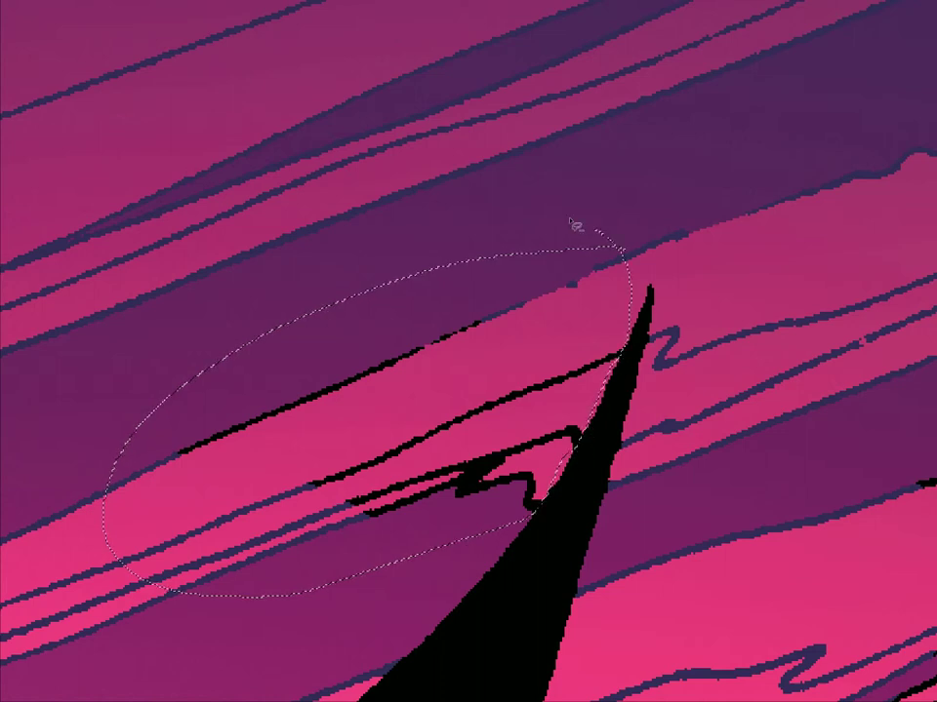
- Lasso the cloud outlines between the claws and the right building's wall, fill them dark purple, and deselect
scroll(573, 223, "down", 5)
scroll(587, 363, "up", 5)
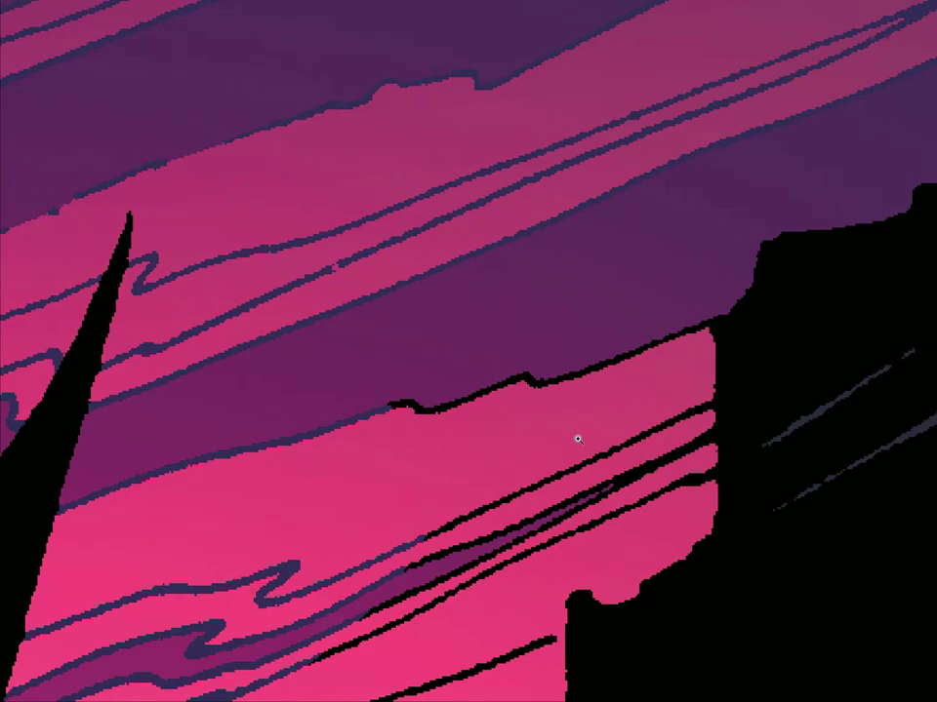
left_click_drag(398, 329, 336, 613)
left_click_drag(715, 487, 719, 467)
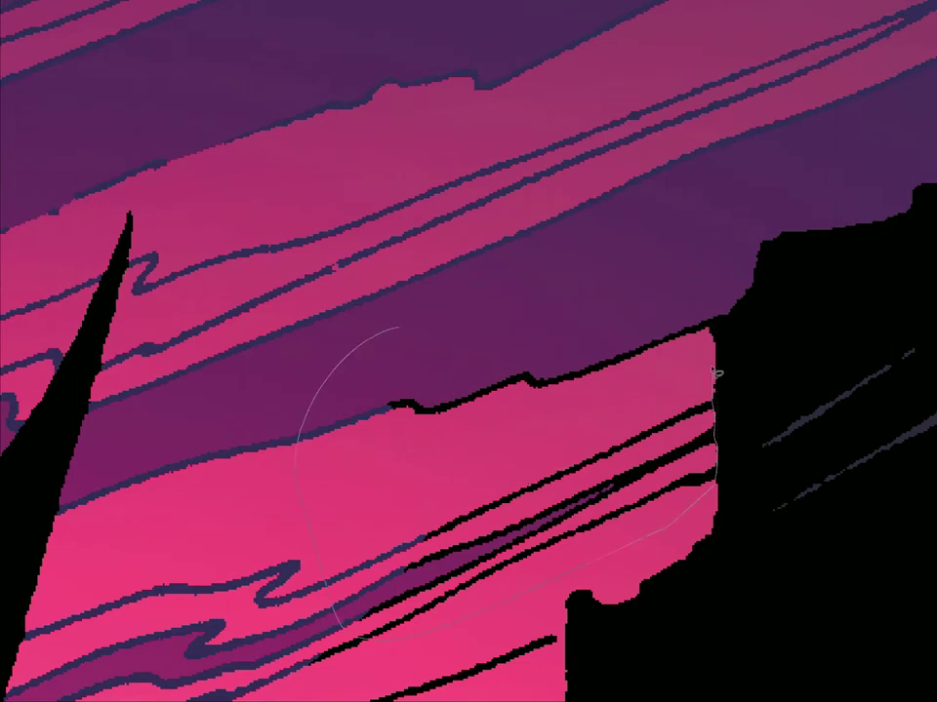
mouse_move(710, 330)
left_mouse_down()
mouse_move(489, 296)
mouse_move(400, 328)
left_mouse_up()
left_click_drag(640, 569, 602, 169)
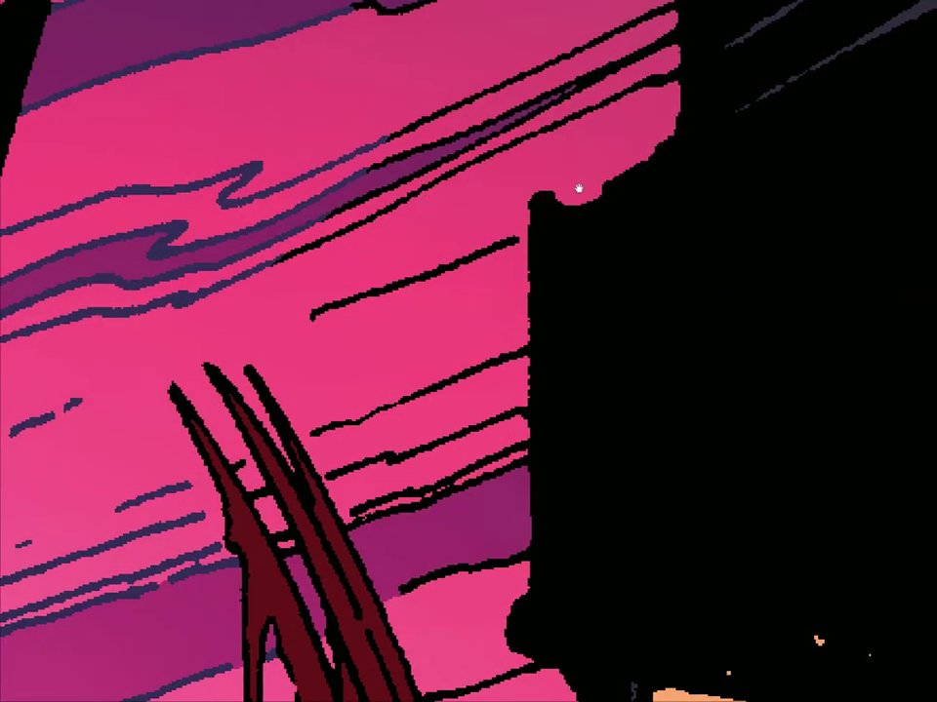
mouse_move(269, 205)
left_mouse_down()
mouse_move(288, 383)
mouse_move(365, 556)
mouse_move(524, 485)
mouse_move(531, 347)
left_mouse_up()
left_click_drag(532, 214, 417, 171)
key("alt+BackSpace")
key("ctrl+d")
- Pencil the outline fragments between the claws and the outlines beside the right building's ledge dark purple
left_click_drag(380, 464, 434, 293)
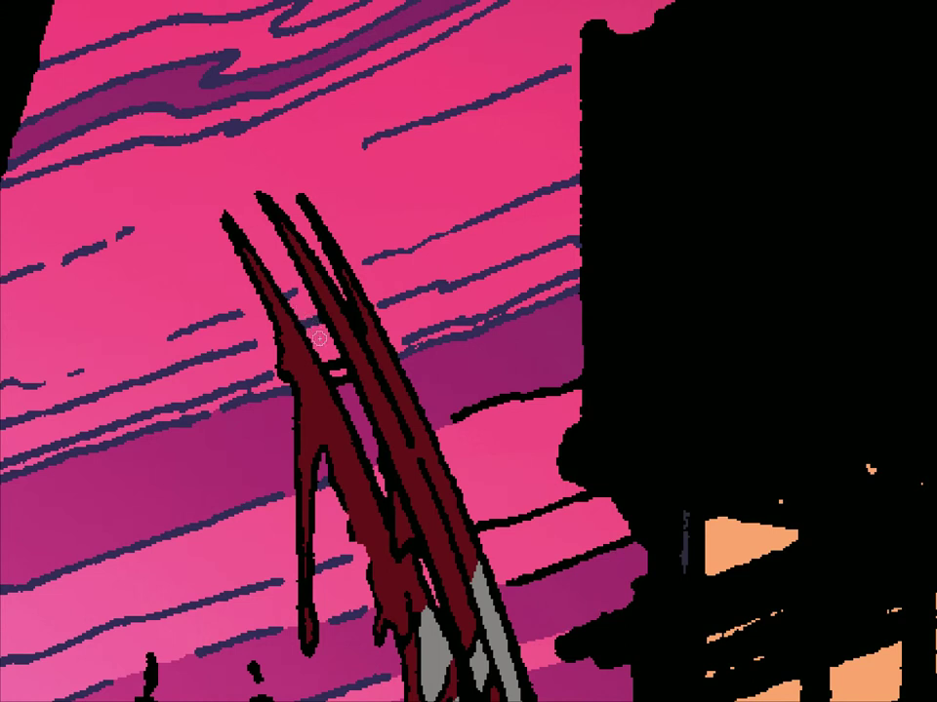
mouse_move(544, 508)
left_mouse_down()
mouse_move(465, 155)
mouse_move(461, 166)
left_mouse_up()
left_click_drag(381, 62, 367, 77)
left_click_drag(507, 147, 463, 366)
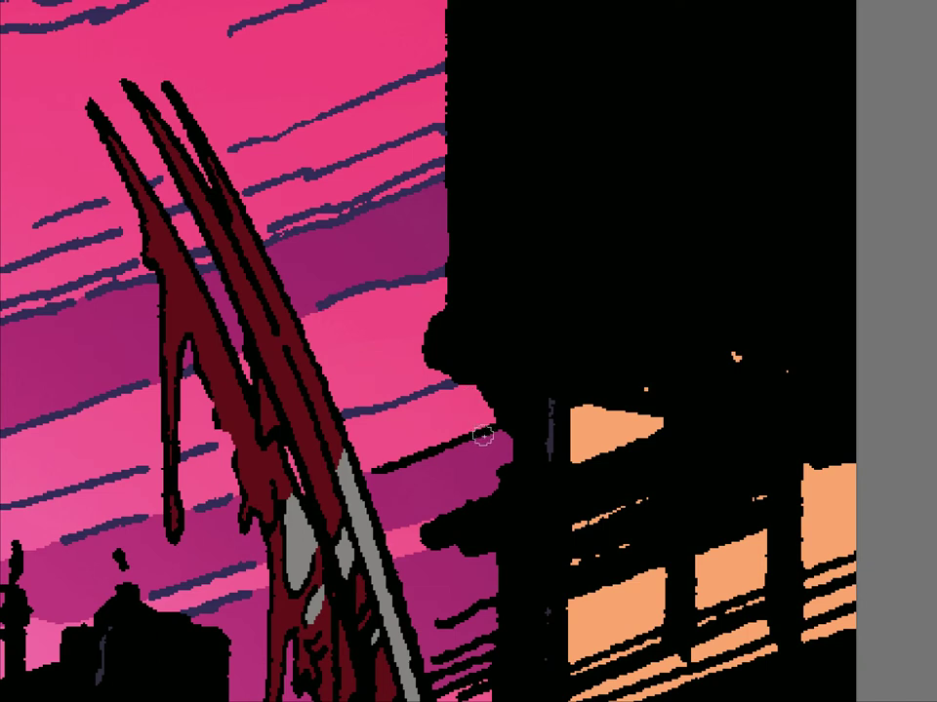
- Pencil the short outlines beside the lower claw blades and under the blood drips dark purple, and restore the hidden panels
left_click_drag(385, 457, 400, 208)
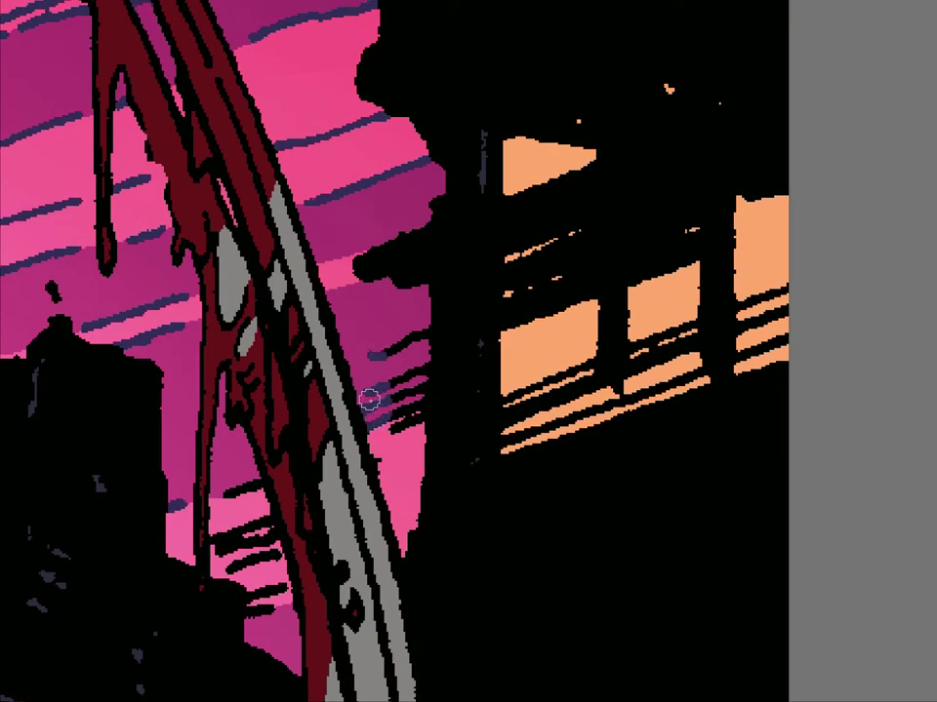
left_click_drag(440, 356, 532, 170)
mouse_move(321, 356)
left_mouse_down()
mouse_move(336, 304)
mouse_move(366, 378)
mouse_move(354, 415)
left_mouse_up()
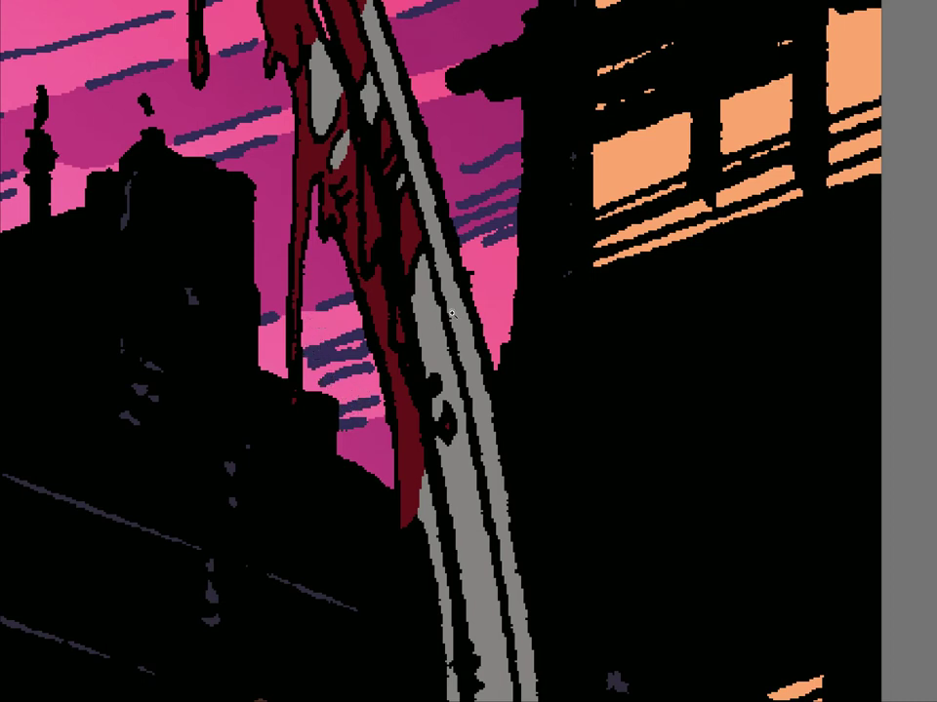
left_click_drag(460, 346, 383, 528)
left_click_drag(585, 327, 508, 467)
key("minus")
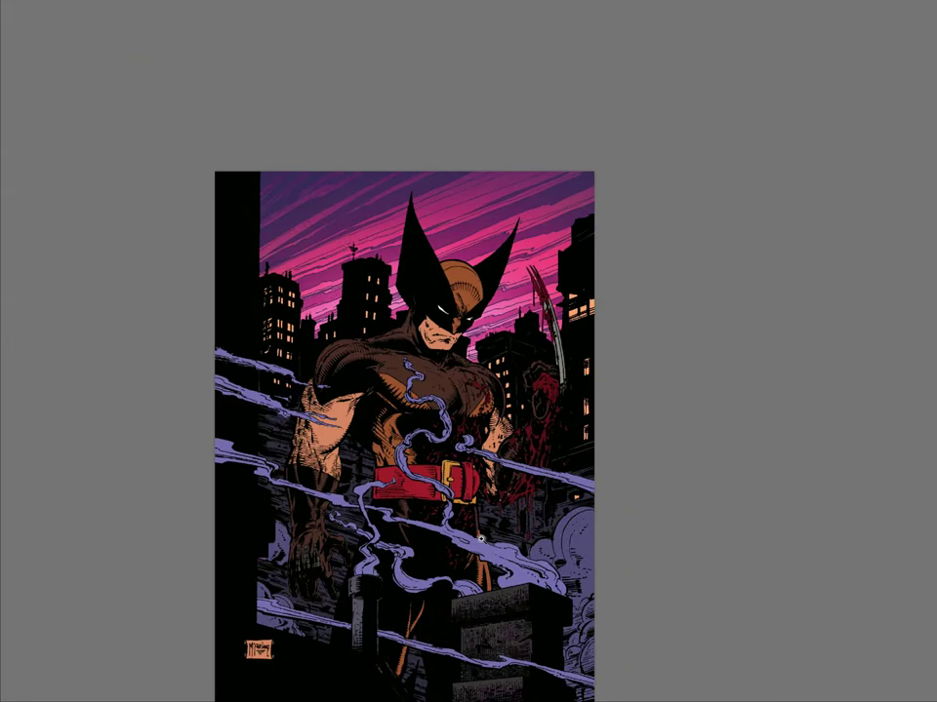
key("Tab")
key("ctrl+u")
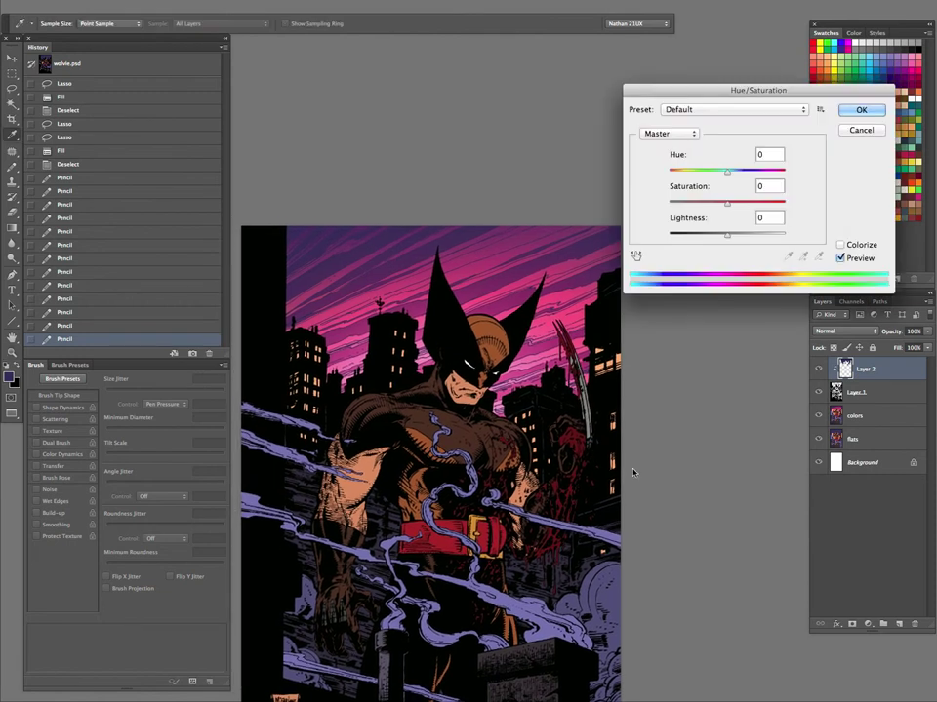
left_click_drag(727, 203, 742, 236)
left_click(860, 130)
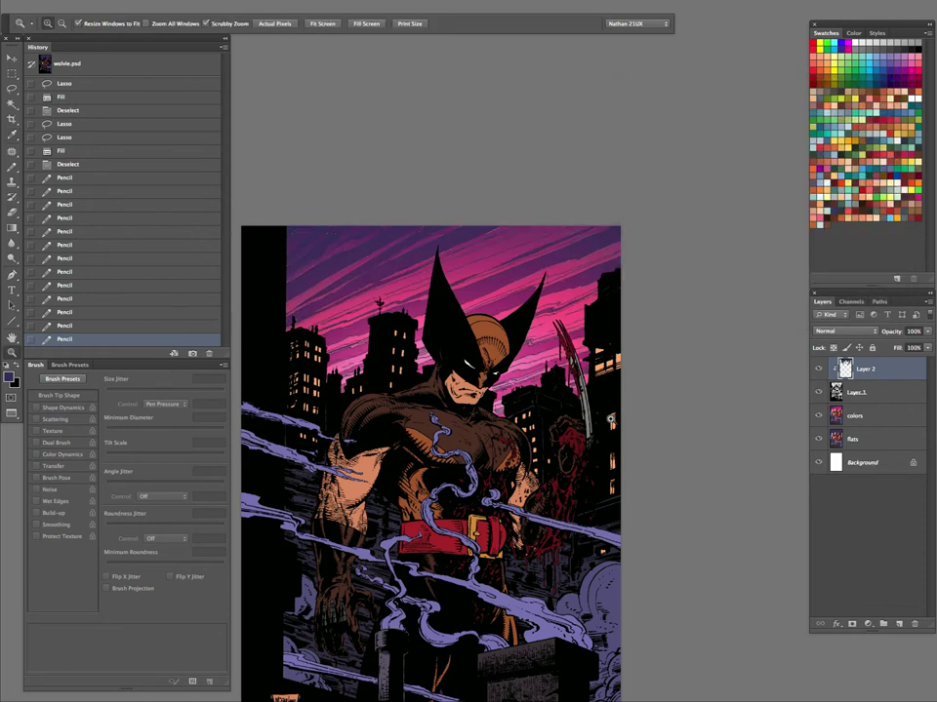
- Lock Layer 2's transparent pixels and refill its cloud outlines with colors sampled from the sky, trying magenta-purple before bright pink
left_click(688, 384)
key("i")
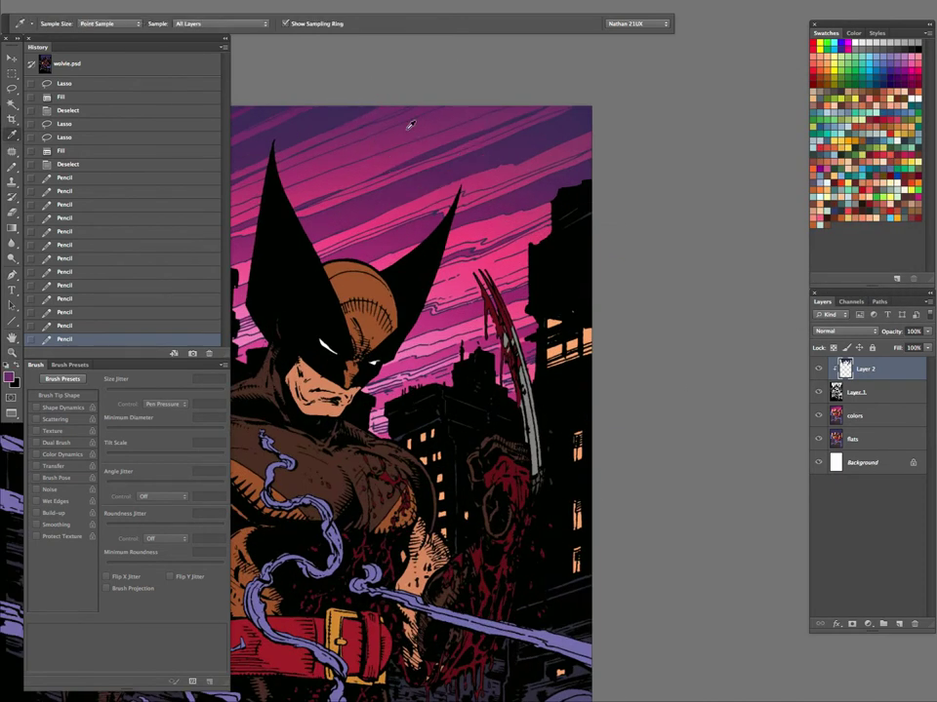
left_click_drag(445, 389, 603, 426)
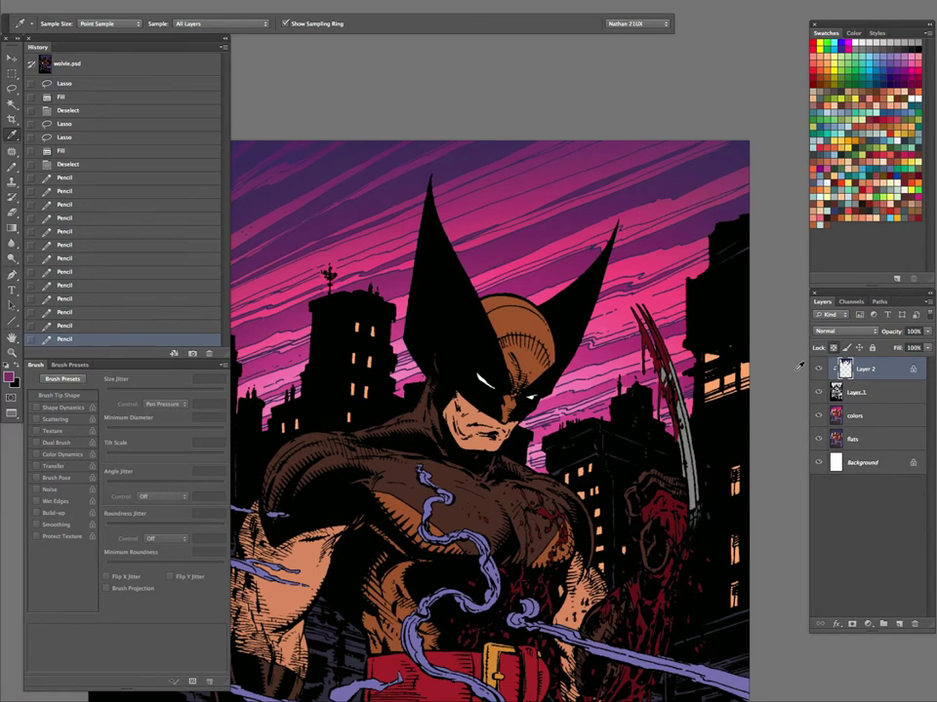
key("alt+BackSpace")
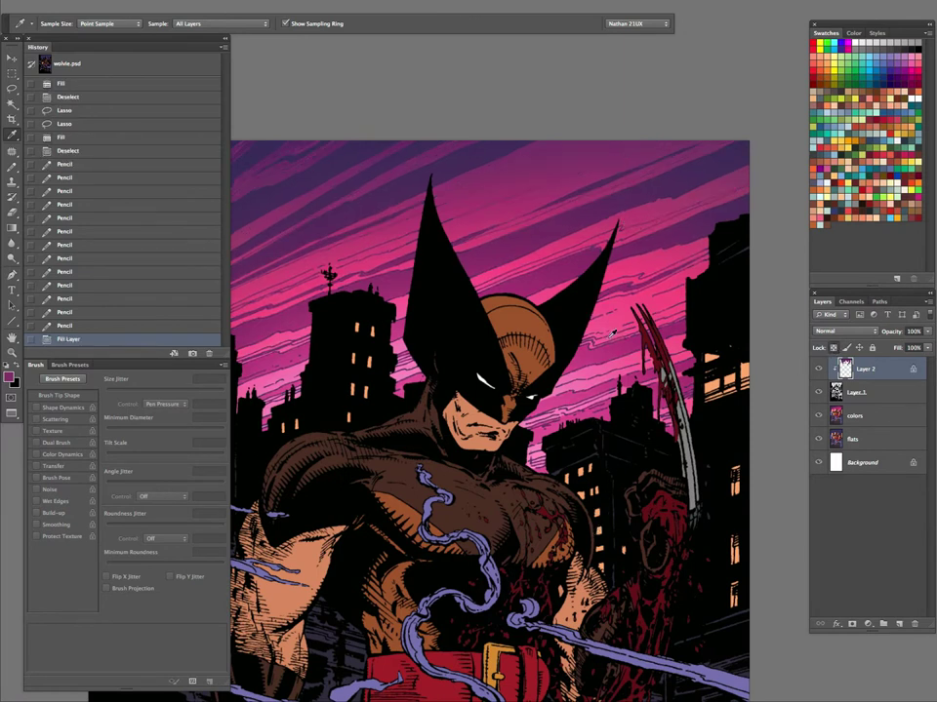
left_click(629, 305)
key("alt+BackSpace")
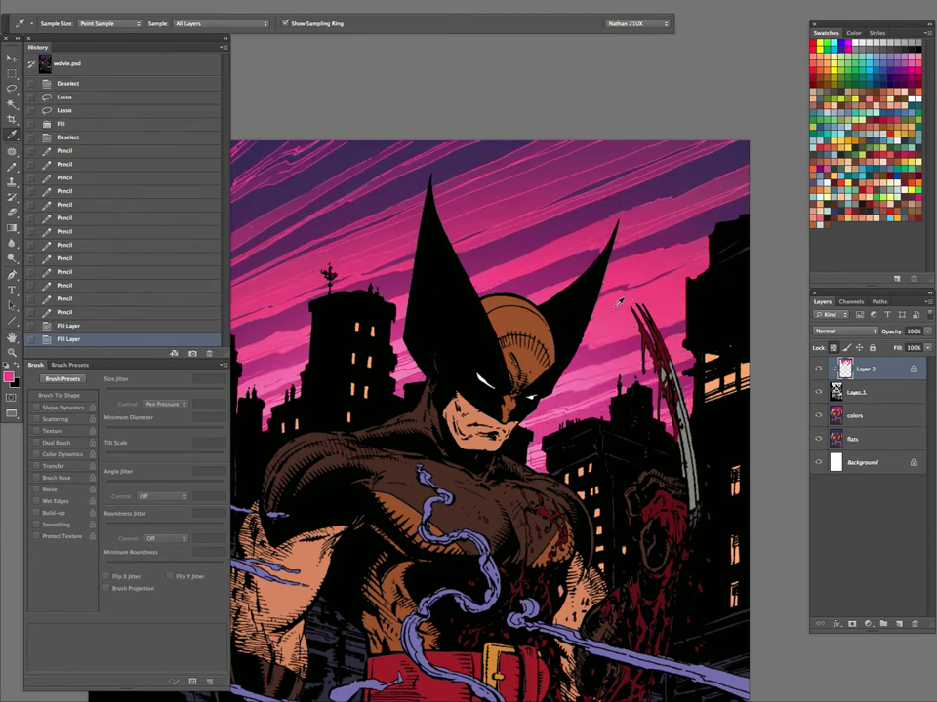
- Undo the bright pink fill and darken Layer 2's magenta-purple cloud outlines with a Hue/Saturation adjustment
key("ctrl+z")
key("ctrl+u")
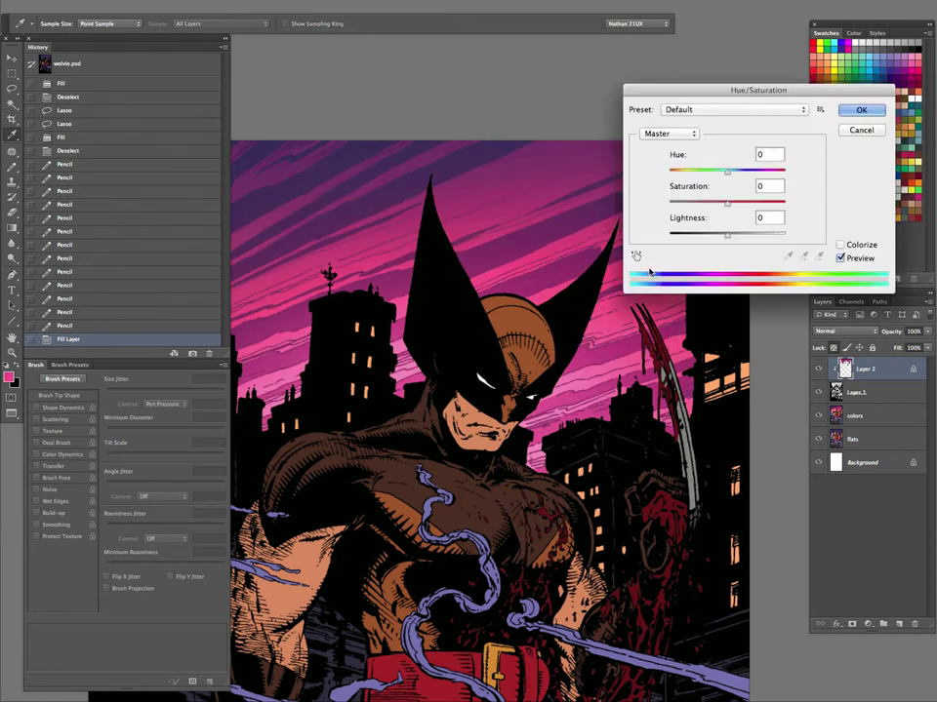
left_click_drag(727, 235, 726, 204)
left_click(860, 110)
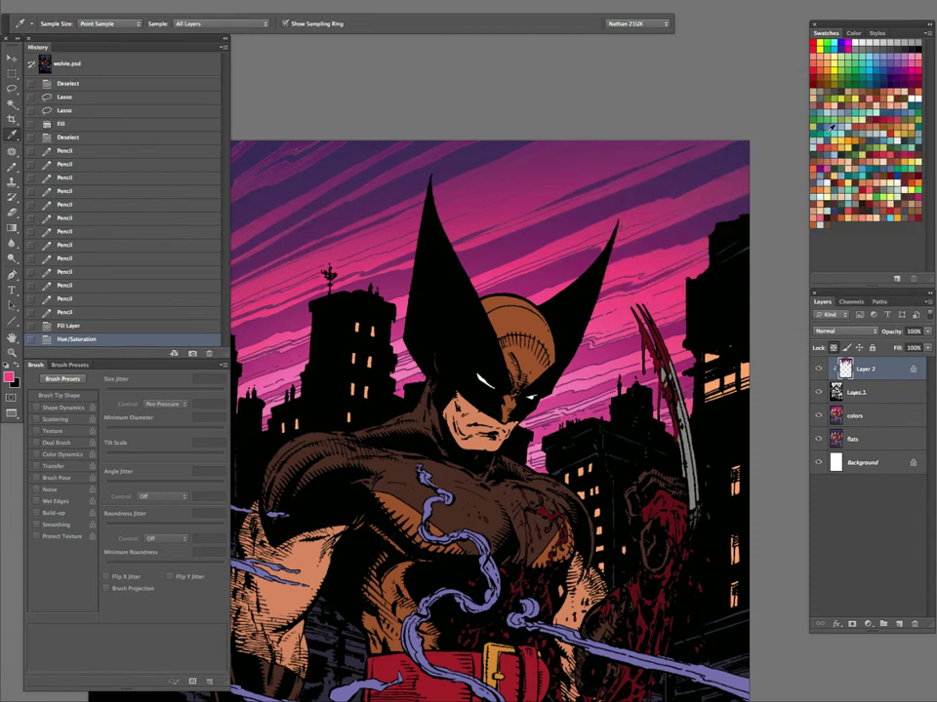
- Sample the dark purple at the top of the sky and apply it as a gradient over the cloud outlines
key("Tab")
left_click(465, 156, "alt")
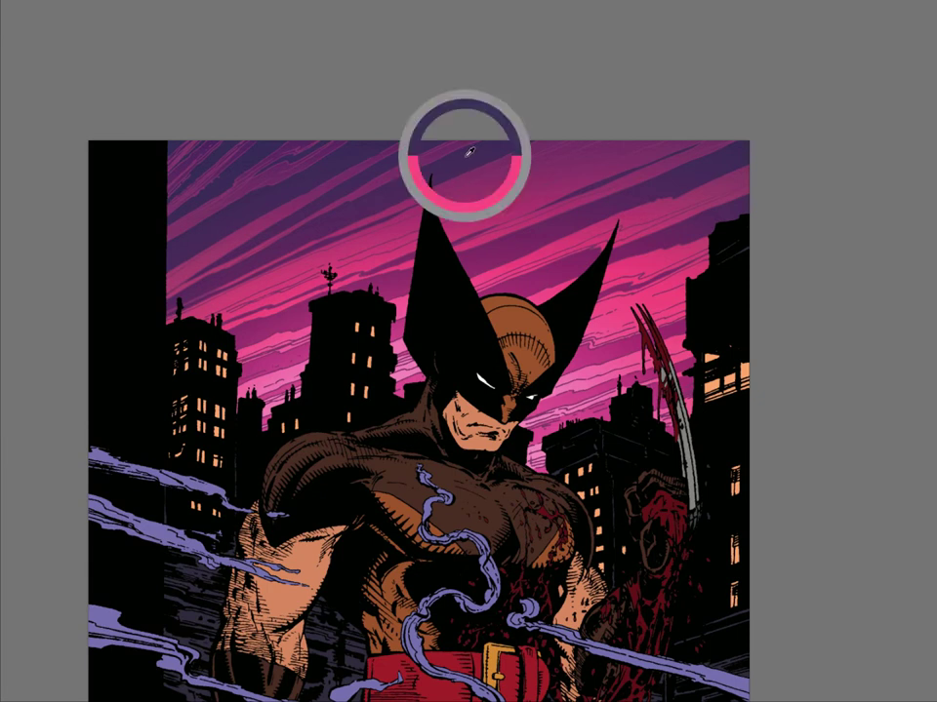
left_click_drag(536, 206, 501, 216)
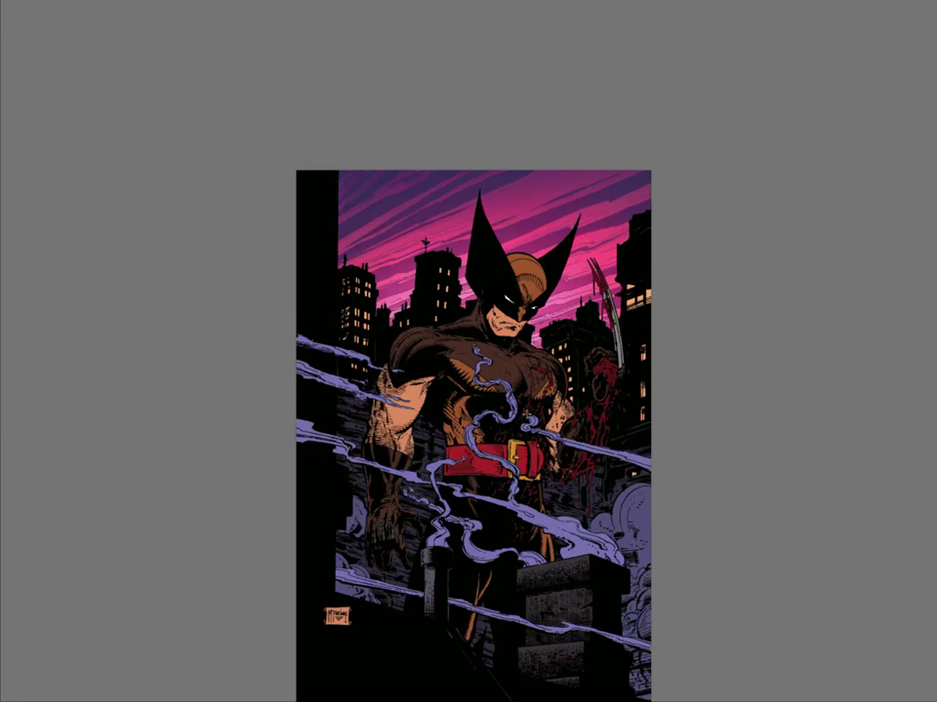
scroll(608, 232, "up", 2)
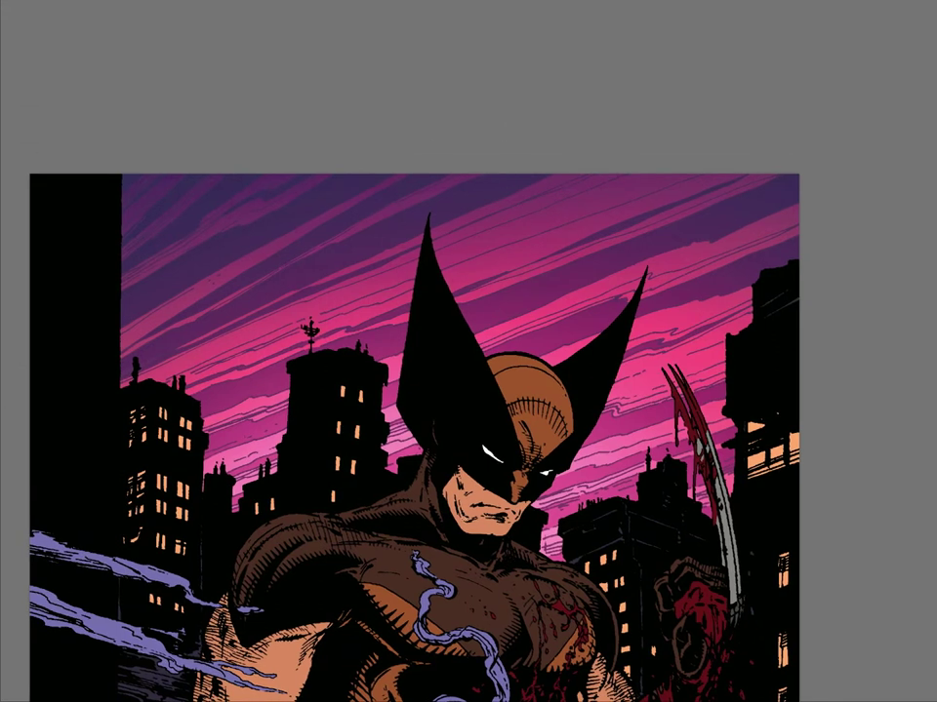
- Set a dark purple foreground color and apply further gradients across the cloud outlines
key("Tab")
left_click(8, 377)
left_click(411, 376)
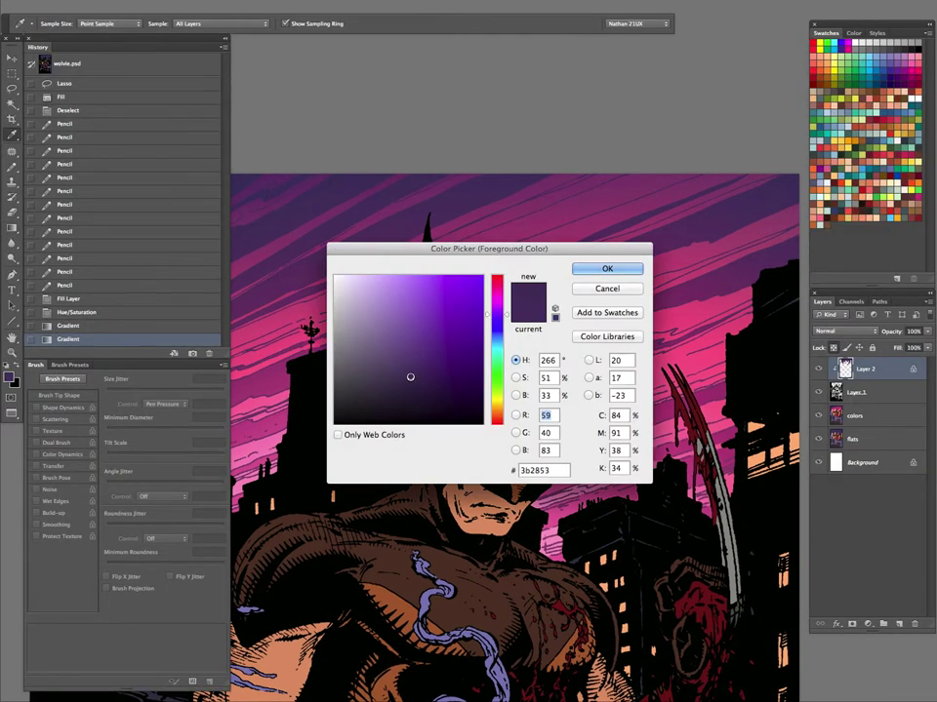
left_click(606, 268)
key("Tab")
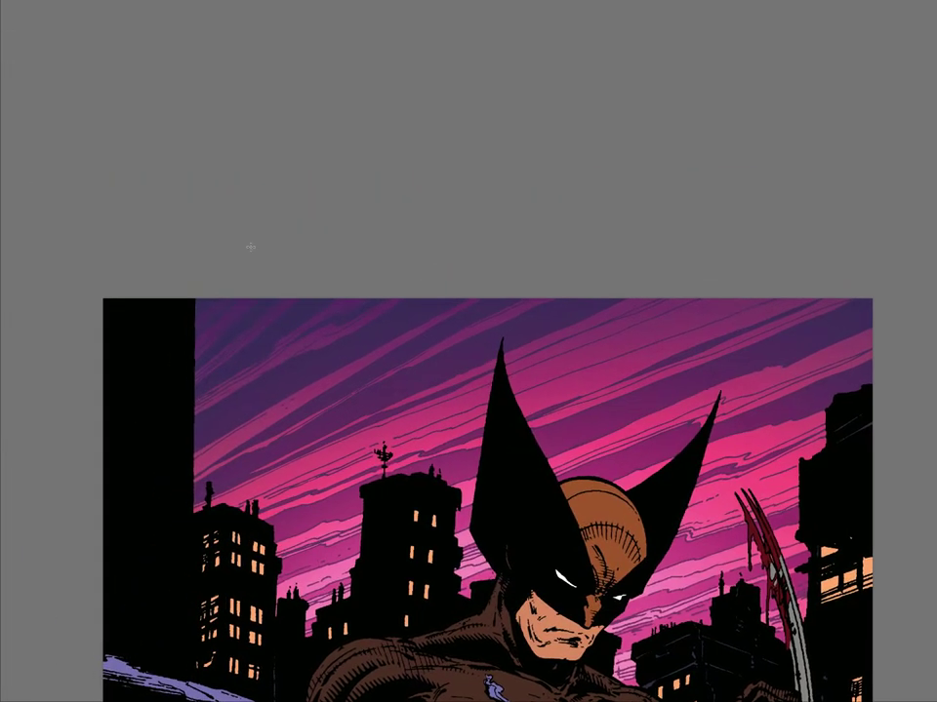
left_click_drag(630, 544, 558, 339)
key("z")
left_click(625, 493, "alt")
key("Tab")
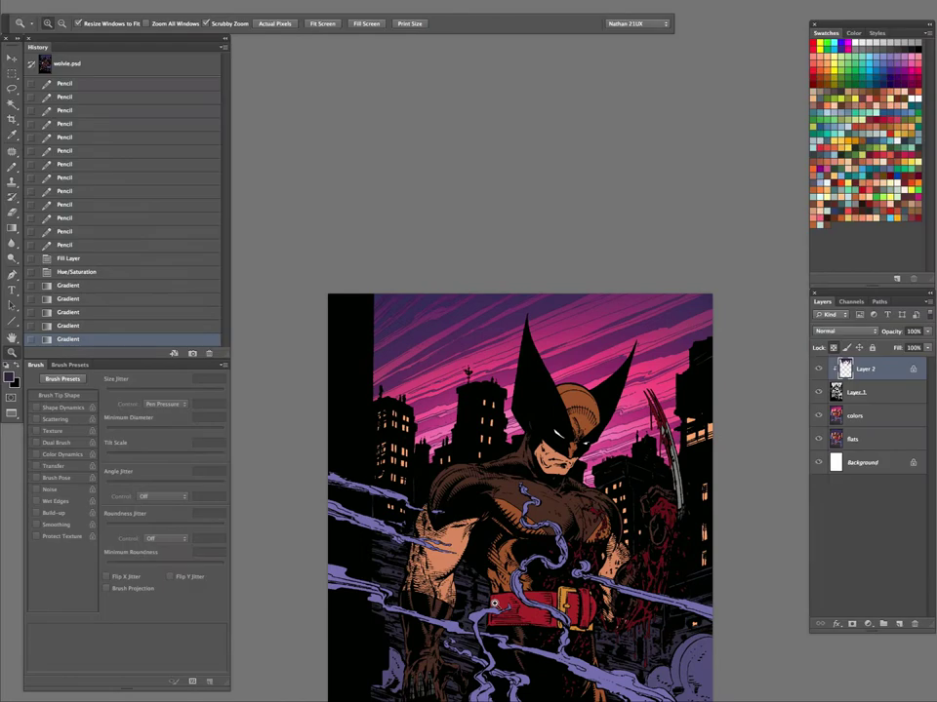
left_click_drag(584, 566, 543, 410)
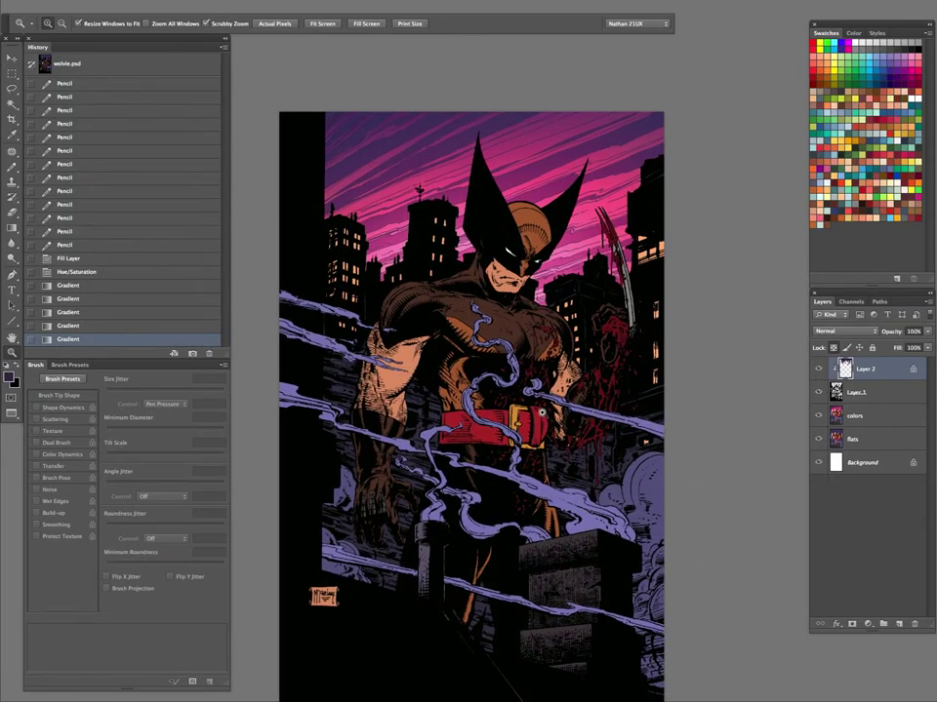
- Select the dark background wall areas behind the figure on the colors layer and hide the selection edges
left_click(853, 420)
key("w")
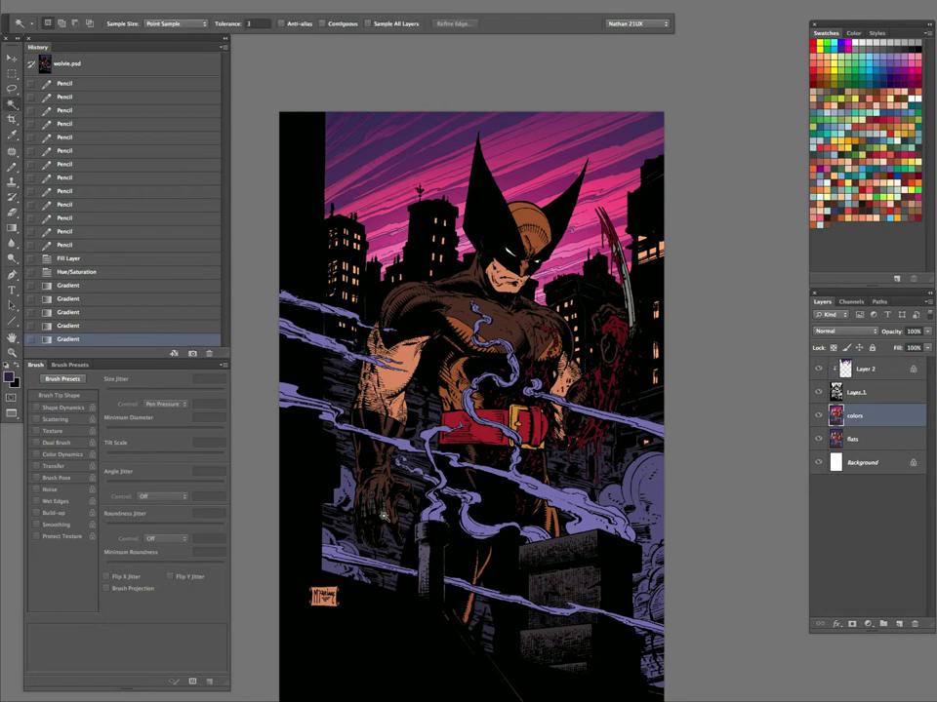
left_click(394, 555)
key("z")
left_click_drag(589, 451, 573, 463)
key("super+h")
key("b")
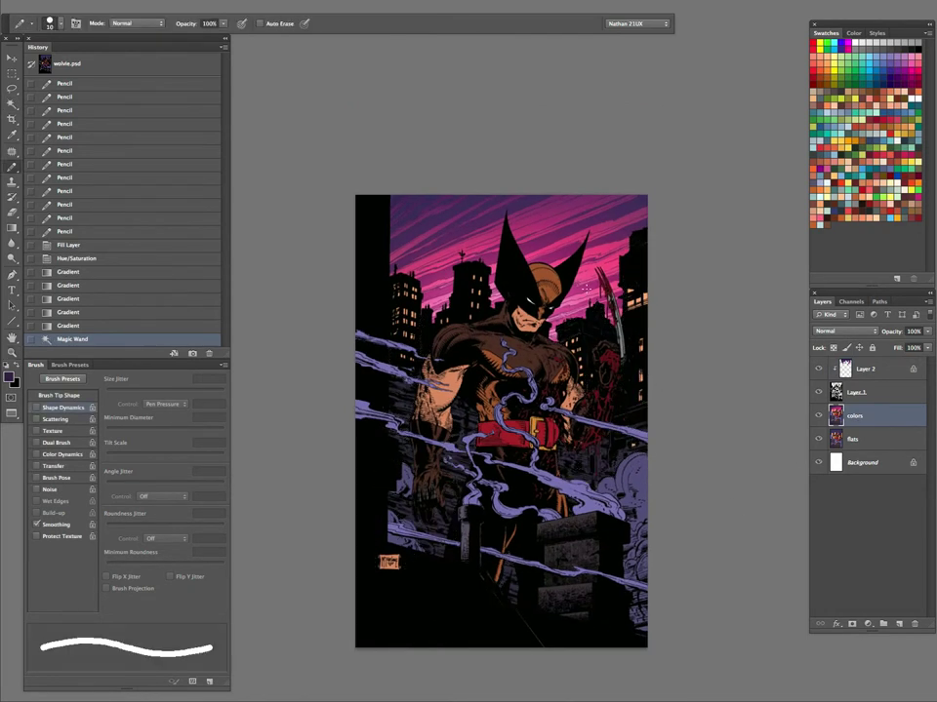
- Brush magenta sampled from the sky over the selected background wall areas with a soft 1400 px brush
key("bracketright")
key("bracketright")
key("bracketright")
key("shift+b")
left_click(540, 245, "alt")
key("bracketright")
key("bracketright")
key("bracketright")
key("bracketright")
key("bracketright")
left_click_drag(463, 492, 444, 636)
left_click_drag(600, 527, 540, 626)
left_click_drag(518, 574, 432, 443)
mouse_move(432, 444)
left_mouse_down()
mouse_move(412, 459)
mouse_move(469, 581)
left_mouse_up()
left_click_drag(469, 581, 576, 538)
left_click_drag(609, 488, 632, 539)
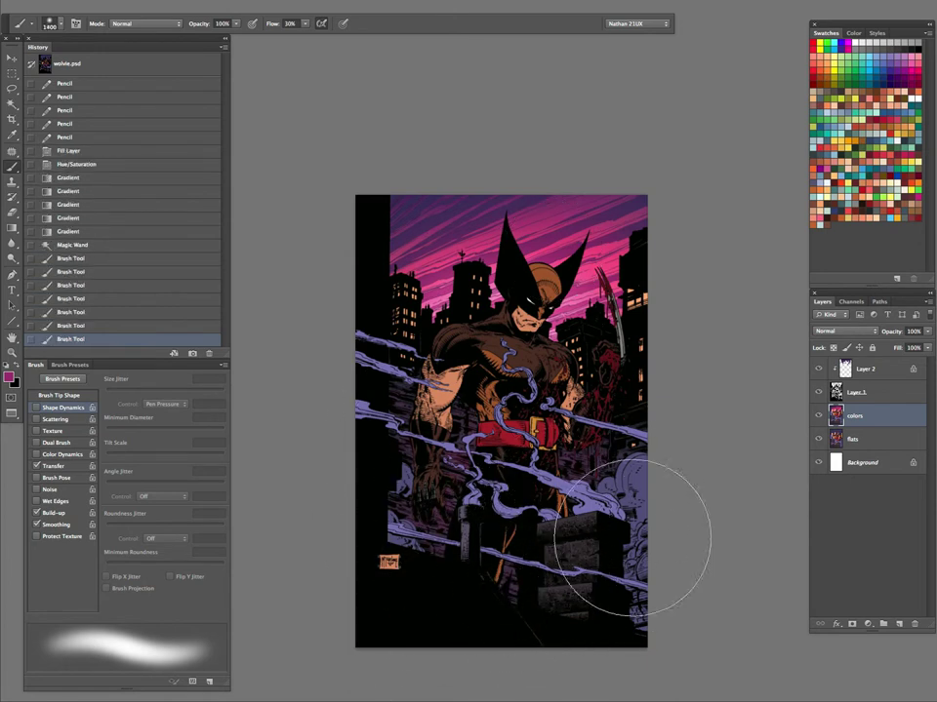
- Sample dark purple from the top of the sky and brush it softly over the selected background wall areas
left_click(417, 195, "alt")
left_click_drag(351, 583, 424, 498)
mouse_move(559, 404)
left_mouse_down()
mouse_move(620, 430)
mouse_move(473, 409)
left_mouse_up()
left_click_drag(601, 429, 654, 438)
mouse_move(481, 411)
left_mouse_down()
mouse_move(446, 371)
mouse_move(407, 378)
mouse_move(435, 396)
left_mouse_up()
left_click(9, 376)
left_click(606, 270)
left_click_drag(564, 362, 500, 406)
mouse_move(644, 392)
left_mouse_down()
mouse_move(676, 457)
mouse_move(544, 463)
left_mouse_up()
left_click_drag(458, 495, 547, 463)
left_click_drag(645, 421, 616, 420)
mouse_move(645, 348)
left_mouse_down()
mouse_move(544, 463)
mouse_move(581, 488)
left_mouse_up()
- Deselect the background wall areas and show the whole artwork without the panels
key("z")
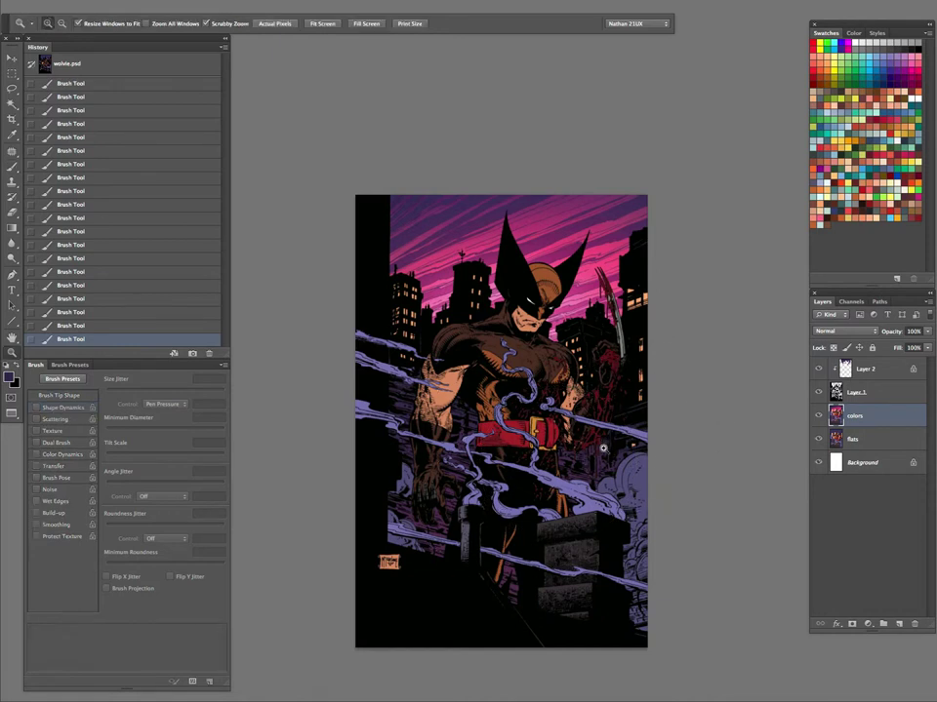
left_click(603, 448)
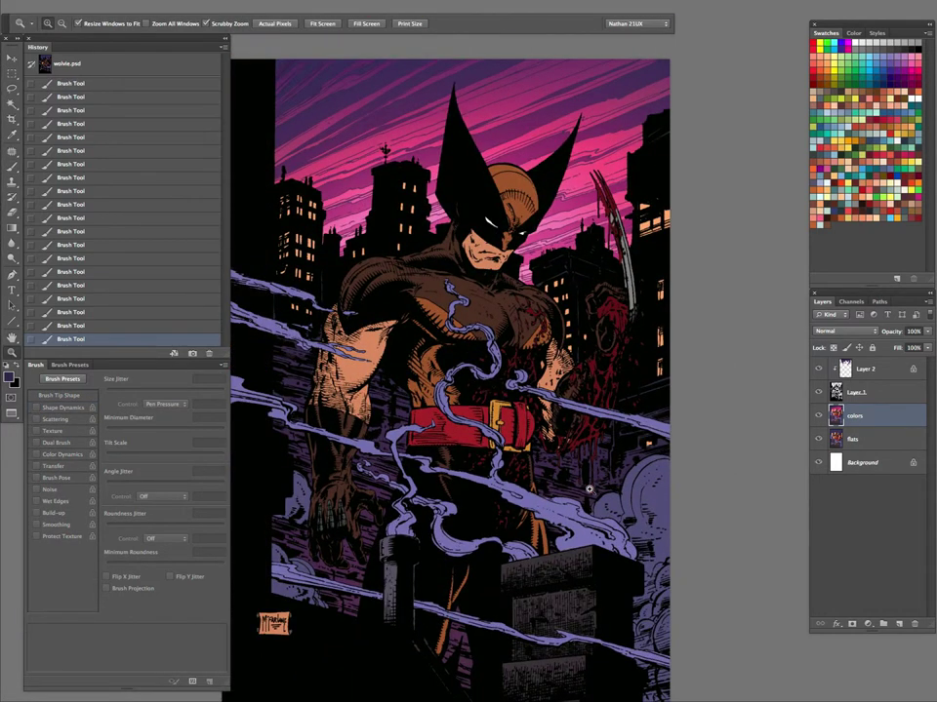
left_click_drag(589, 489, 485, 564)
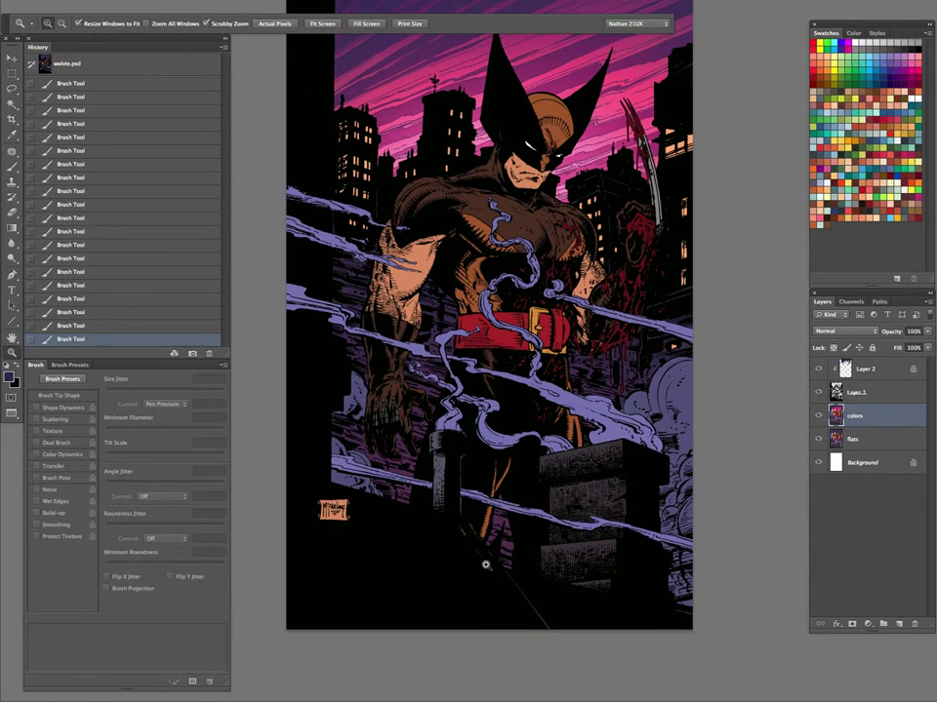
left_click_drag(565, 480, 508, 547)
key("super+d")
key("w")
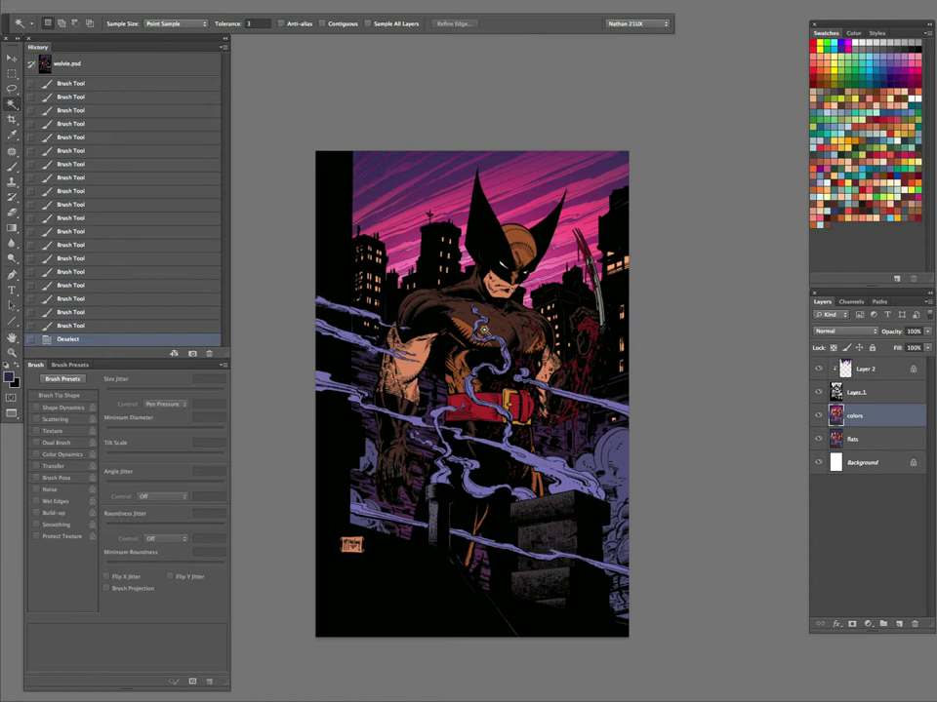
key("Tab")
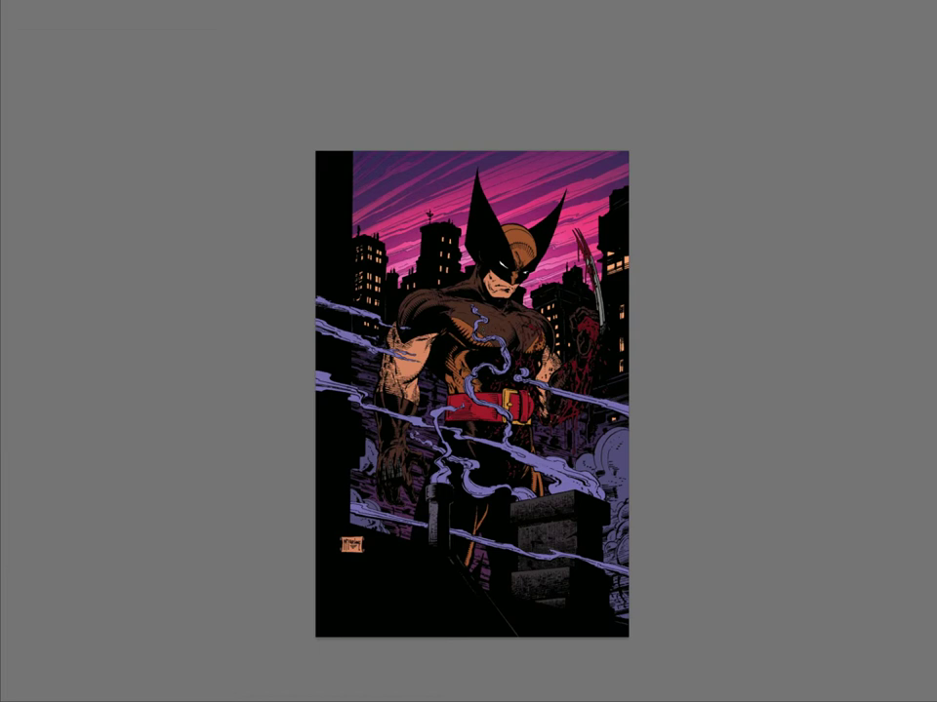